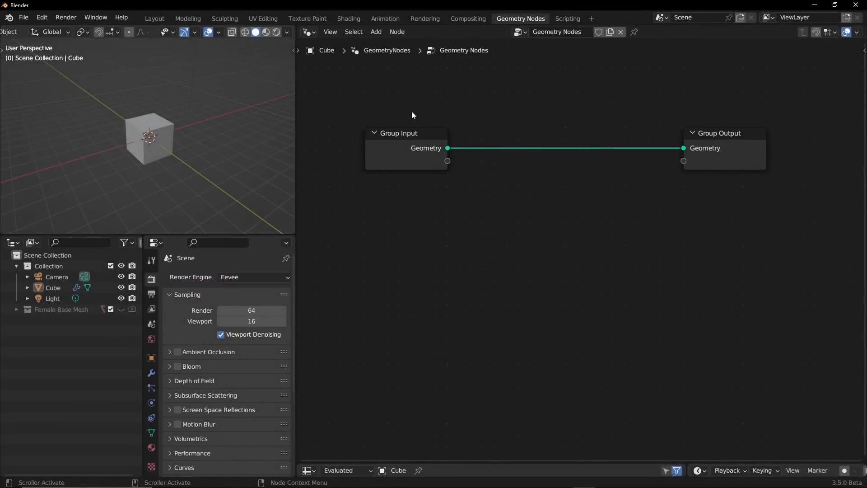
left_click_drag(335, 112, 790, 218)
left_click(497, 232)
left_click(379, 33)
mouse_move(455, 59)
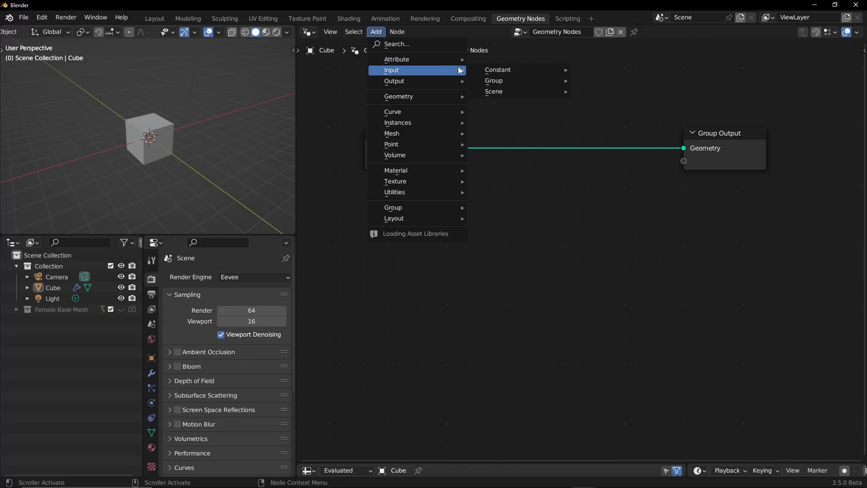
key("Escape")
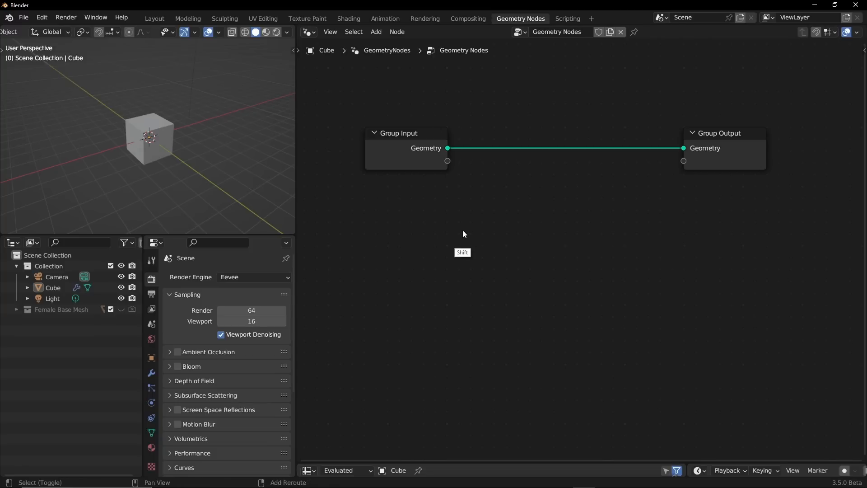
Step: Add a Volume Cube node and connect its Volume output to the Group Output's Geometry input
key("shift+a")
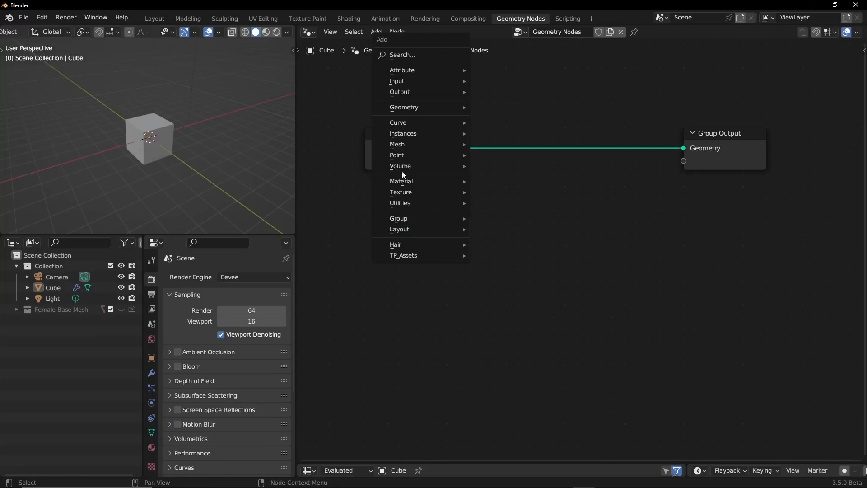
mouse_move(418, 226)
mouse_move(416, 147)
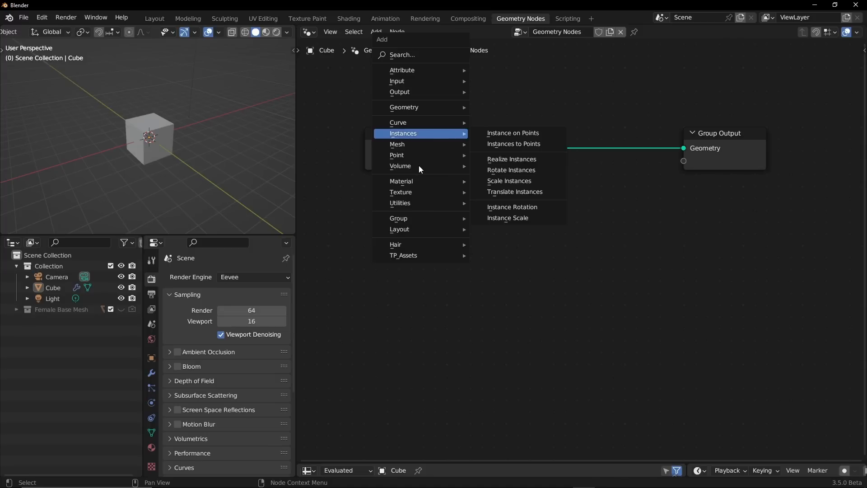
mouse_move(419, 165)
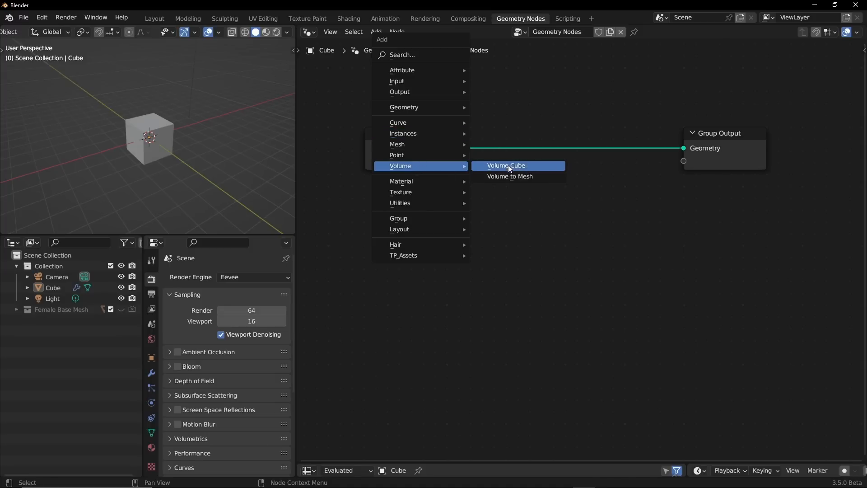
left_click(508, 165)
left_click(473, 223)
left_click_drag(509, 235, 683, 148)
left_click_drag(495, 275, 468, 257)
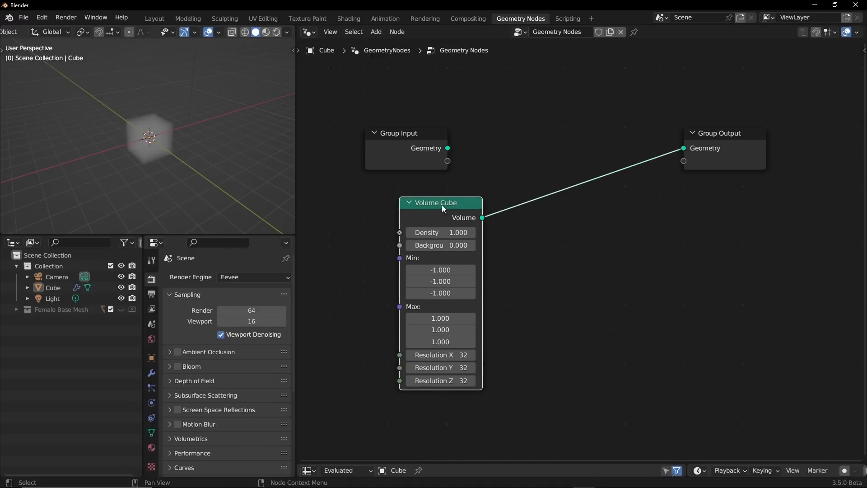
Step: Reposition the Volume Cube node closer to the Group Output and move the Group Input node above it
mouse_move(441, 204)
left_mouse_down()
mouse_move(462, 203)
mouse_move(453, 203)
left_mouse_up()
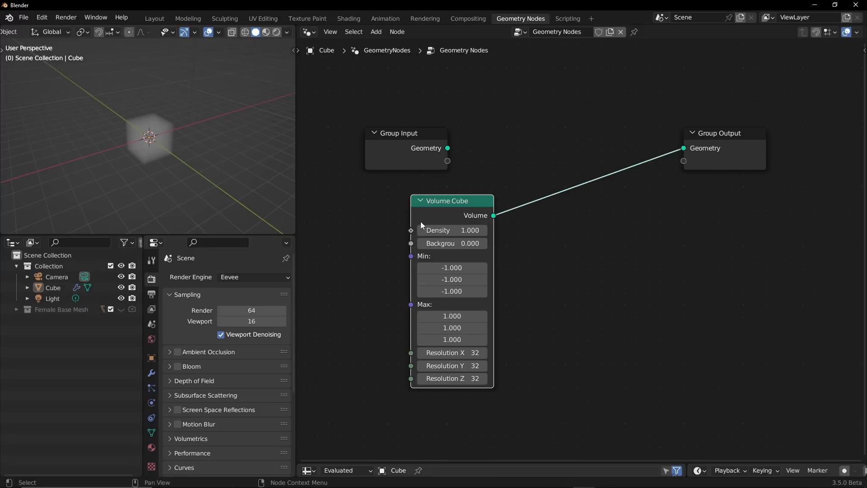
left_click_drag(421, 222, 397, 209)
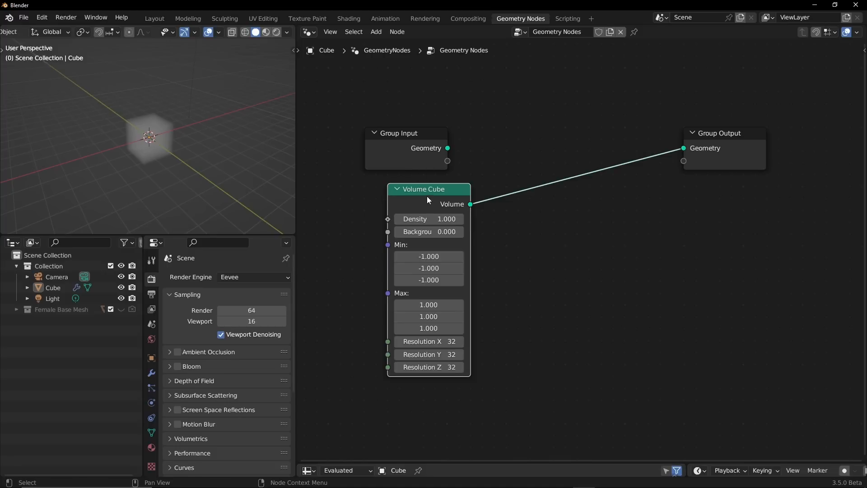
left_click_drag(428, 200, 469, 210)
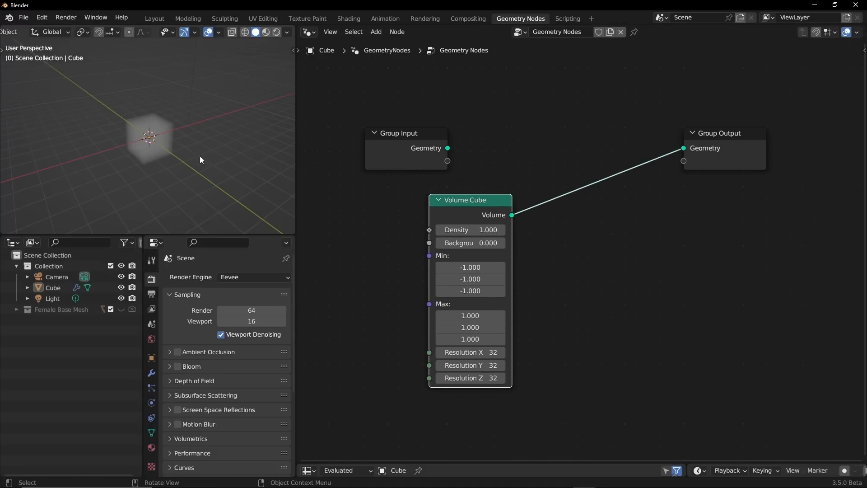
scroll(182, 173, "up", 5)
scroll(183, 174, "down", 2)
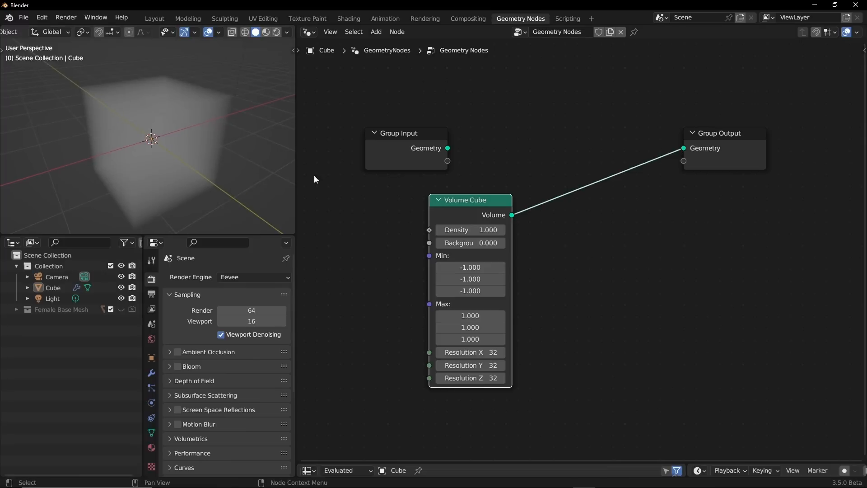
left_click_drag(461, 207, 497, 186)
left_click_drag(397, 133, 447, 87)
Step: Add a Noise Texture node and connect its Color output to the Volume Cube's Density input
left_click_drag(465, 208, 368, 228)
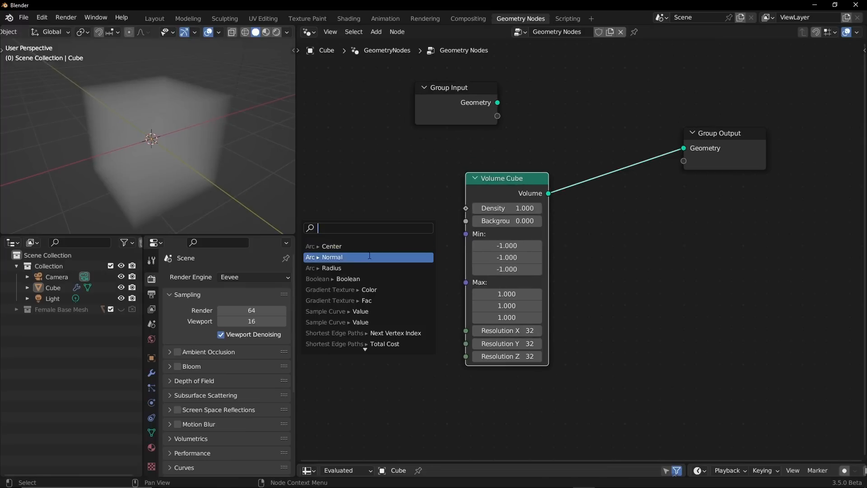
type("ni")
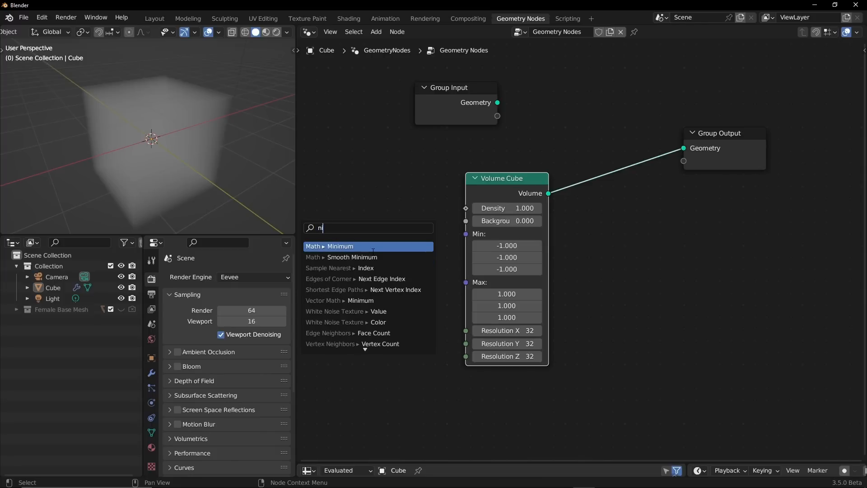
key("BackSpace")
type("so")
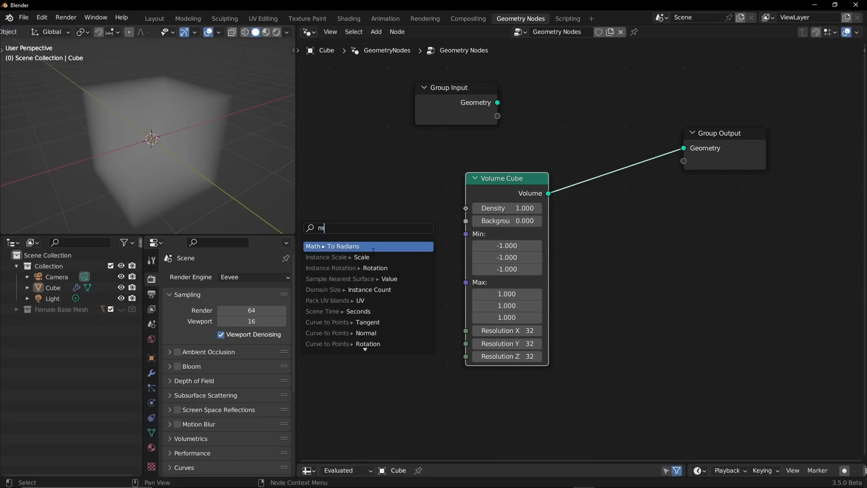
key("BackSpace")
key("BackSpace")
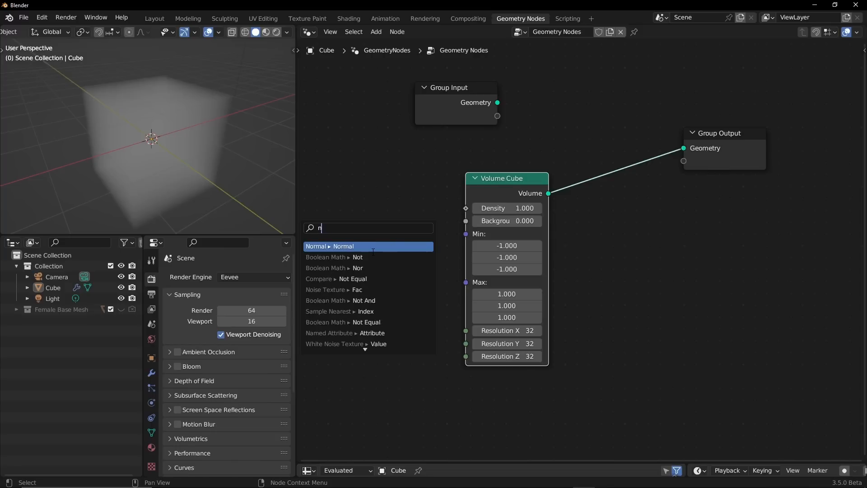
type("oise")
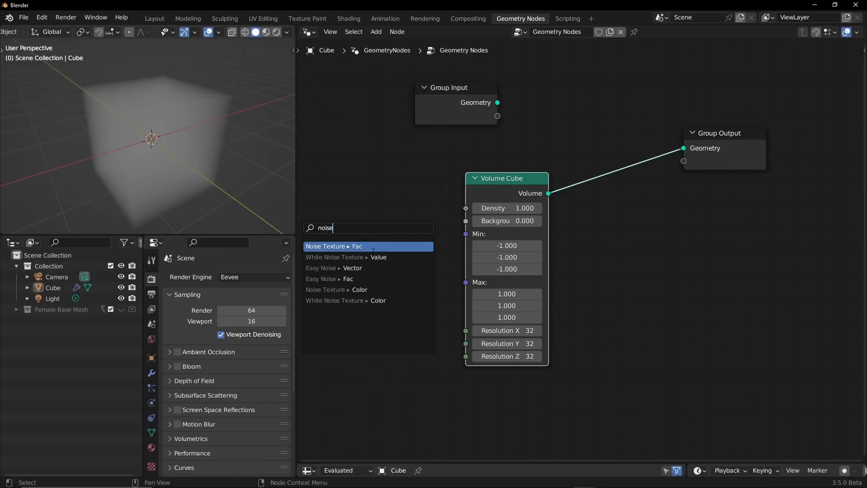
left_click(389, 247)
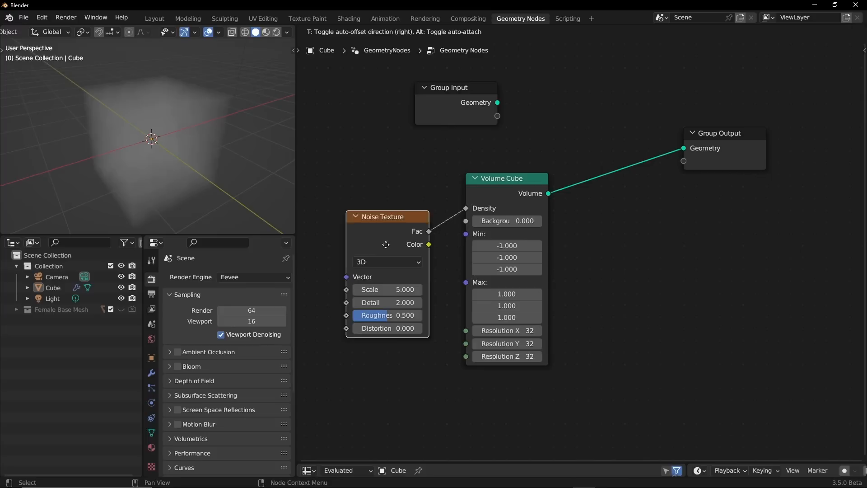
left_click(363, 235)
mouse_move(465, 209)
left_mouse_down()
mouse_move(407, 234)
mouse_move(466, 208)
left_mouse_up()
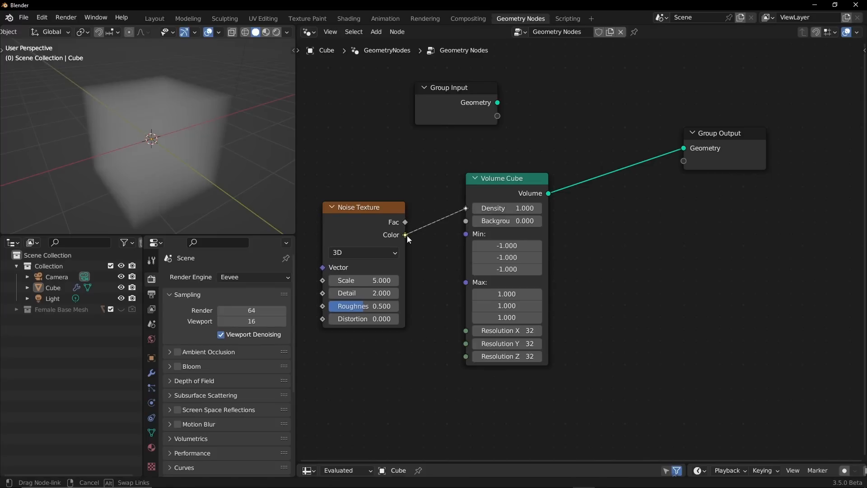
left_click_drag(407, 234, 382, 218)
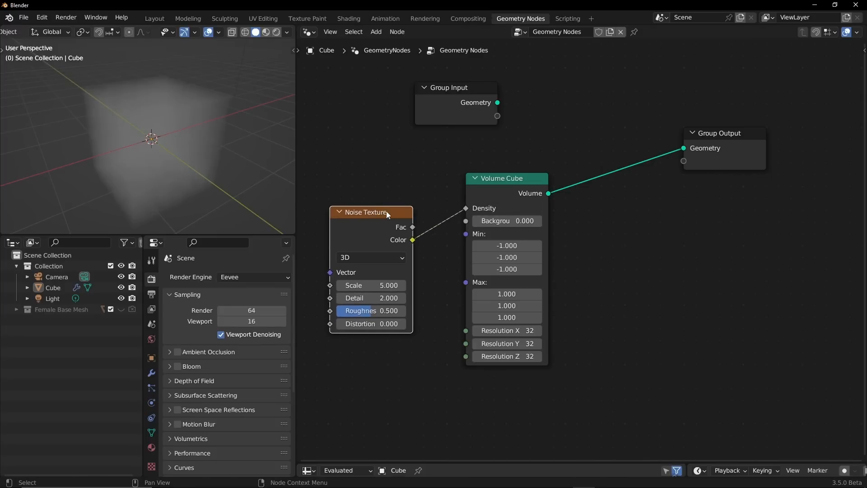
Step: Set the Noise Texture's Scale to 2.8
middle_click_drag(386, 210, 479, 186)
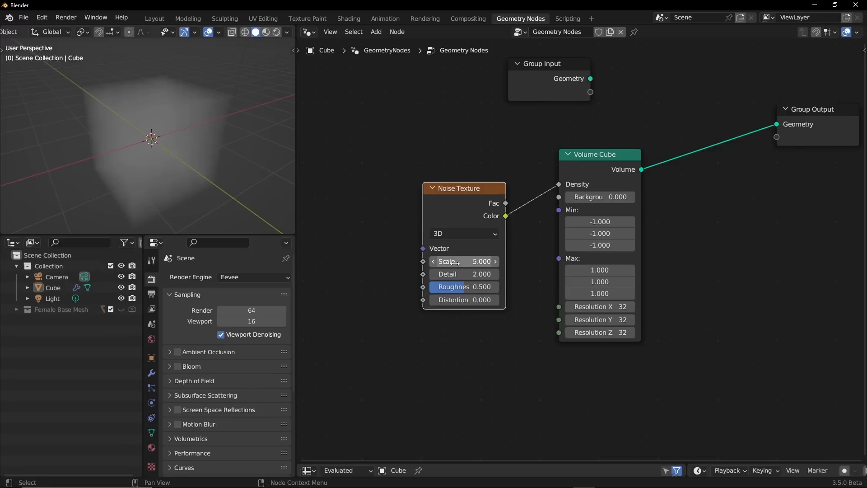
left_click_drag(455, 262, 464, 263)
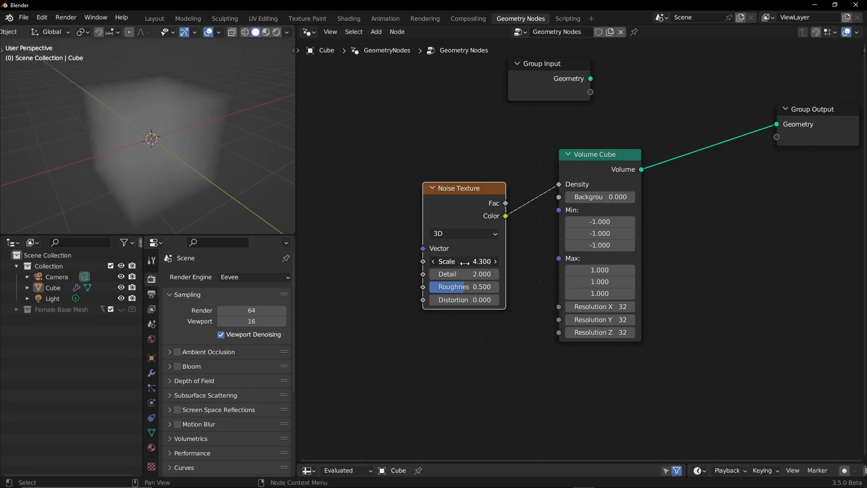
left_click_drag(465, 263, 461, 262)
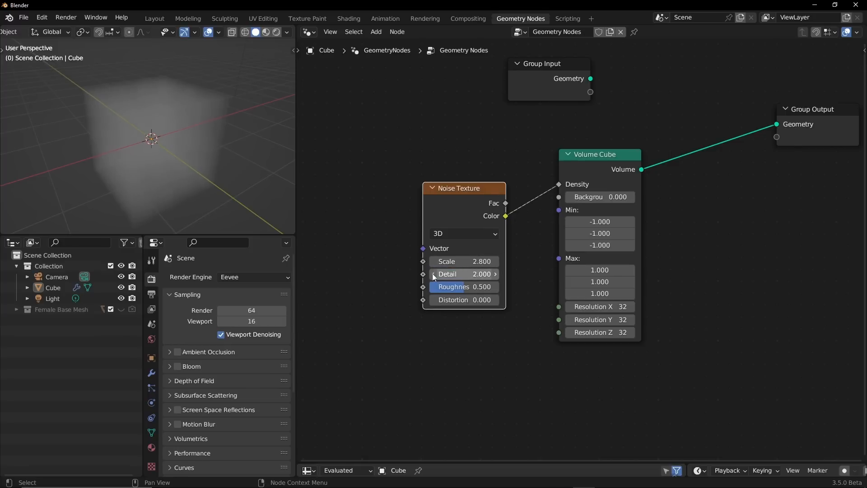
Step: Rearrange the Noise Texture and Volume Cube nodes, leaving room between them for another node
left_click_drag(469, 203, 368, 218)
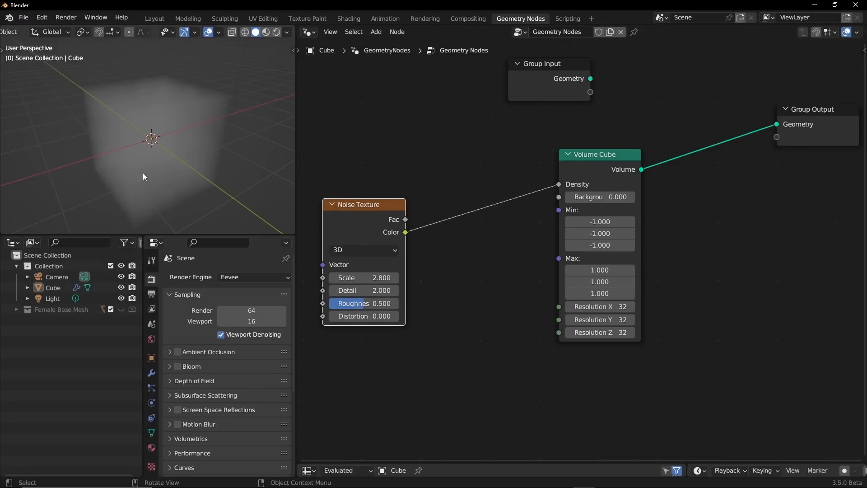
mouse_move(143, 173)
middle_mouse_down()
mouse_move(244, 158)
mouse_move(148, 171)
middle_mouse_up()
left_click_drag(628, 157, 577, 158)
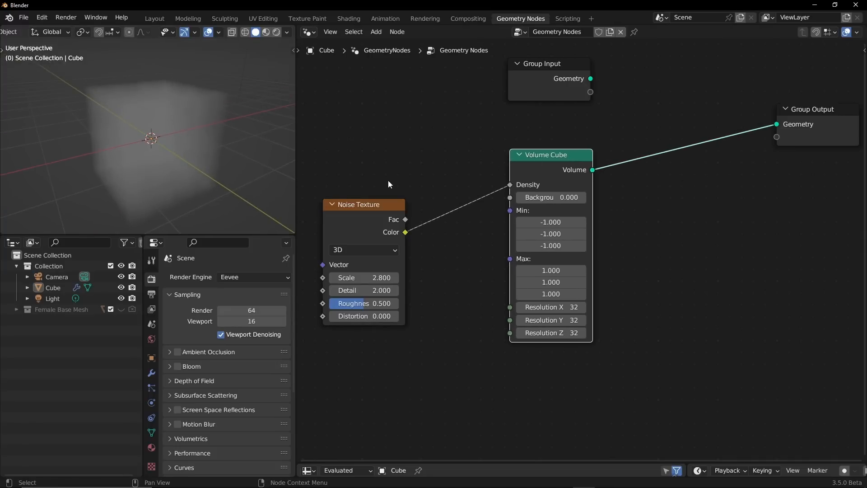
middle_click_drag(403, 190, 498, 185)
left_click_drag(488, 221, 405, 202)
Step: Insert a ColorRamp node on the link between the Noise Texture's Color and the Volume Cube's Density
key("shift+a")
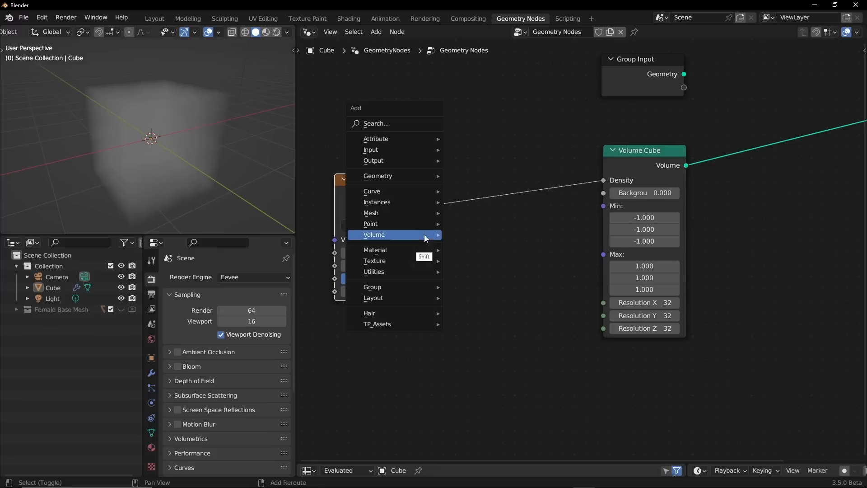
left_click(363, 124)
type("co")
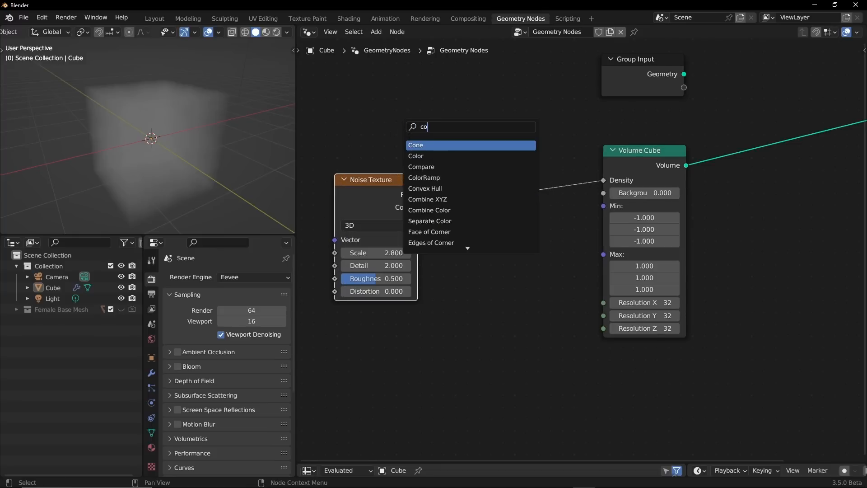
type("lor")
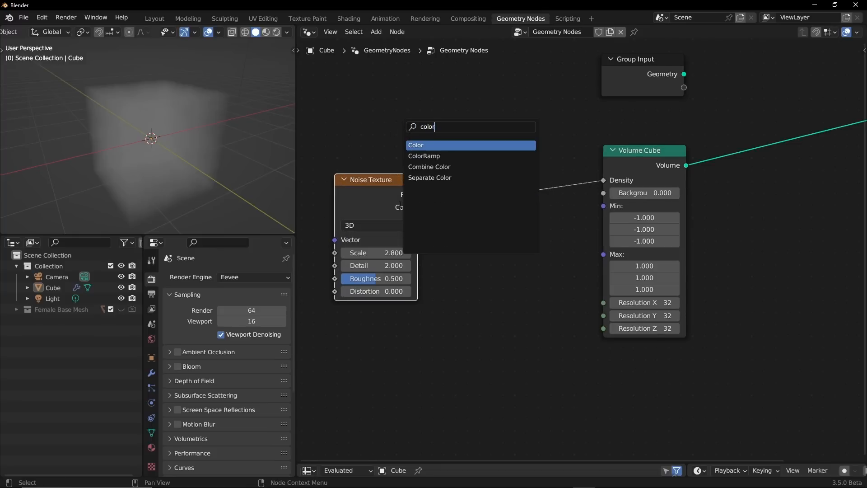
left_click(437, 157)
left_click(516, 205)
left_click_drag(414, 196, 391, 192)
Step: Move the ColorRamp's black stop to 0.561 and bring the white stop right beside it for a sharp transition
left_click_drag(474, 231, 538, 233)
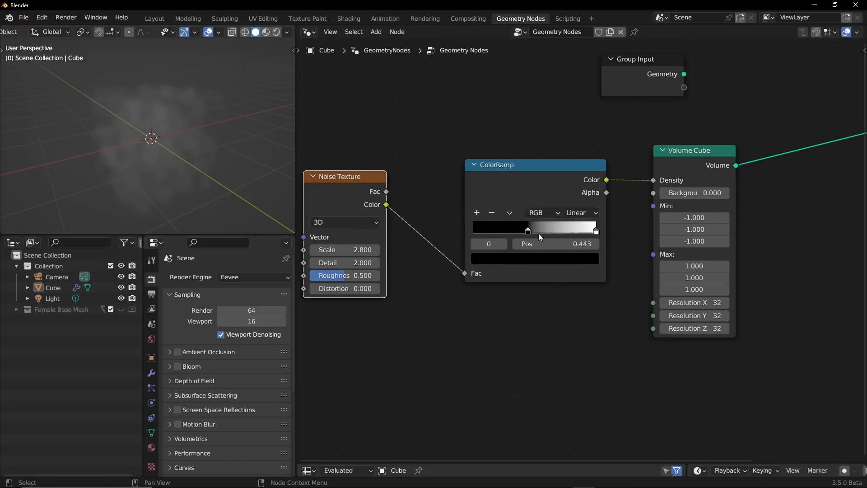
left_click_drag(595, 232, 528, 232)
Step: Set the Noise Texture's Scale to 1.9 while checking the volume up close
middle_click_drag(171, 176, 168, 172)
left_click_drag(168, 173, 162, 155, "alt")
left_click_drag(192, 180, 211, 138, "ctrl+alt")
mouse_move(218, 161)
left_mouse_down("alt")
mouse_move(187, 155)
mouse_move(219, 168)
left_mouse_up("alt")
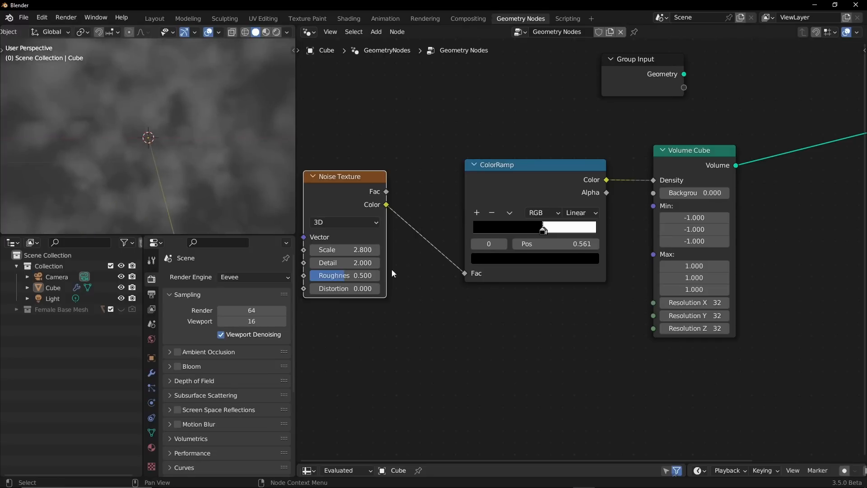
mouse_move(327, 249)
left_mouse_down()
mouse_move(311, 249)
mouse_move(327, 249)
left_mouse_up()
Step: Add a Position node feeding the Noise Texture's Vector input and place it well ahead of that node
middle_click_drag(342, 301, 512, 264)
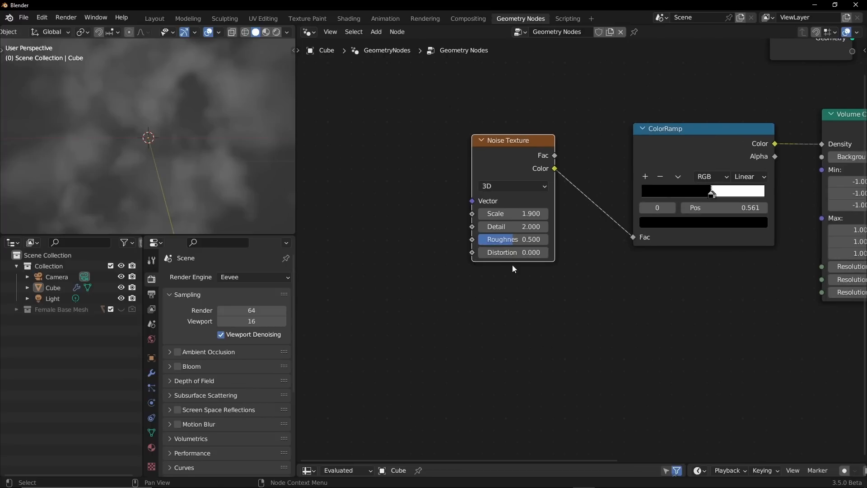
left_click_drag(472, 200, 312, 217)
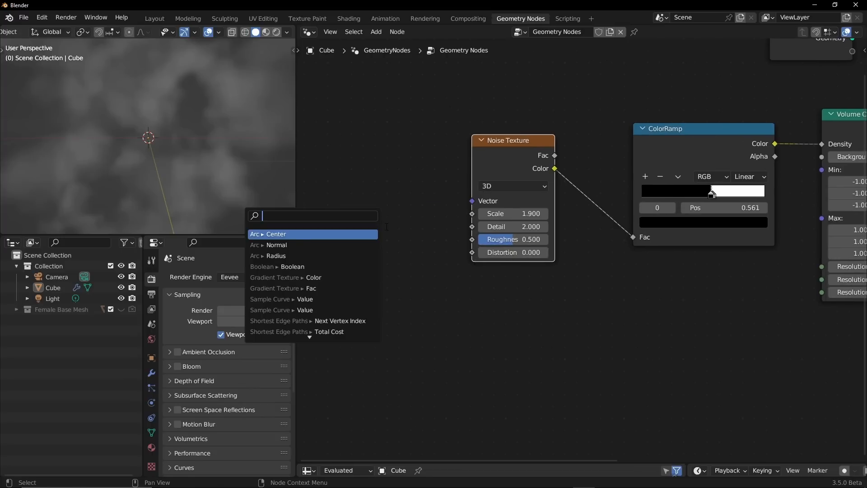
type("pos")
key("Return")
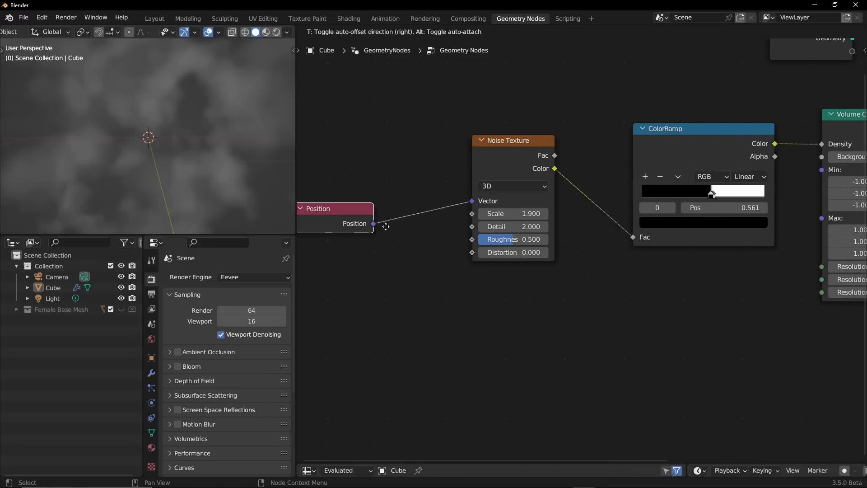
middle_click_drag(342, 218, 429, 234)
left_click_drag(430, 234, 356, 201)
Step: Insert a Vector Math node set to Add between the Position node and the Noise Texture's Vector input
key("shift+a")
left_click(413, 233)
type("ad")
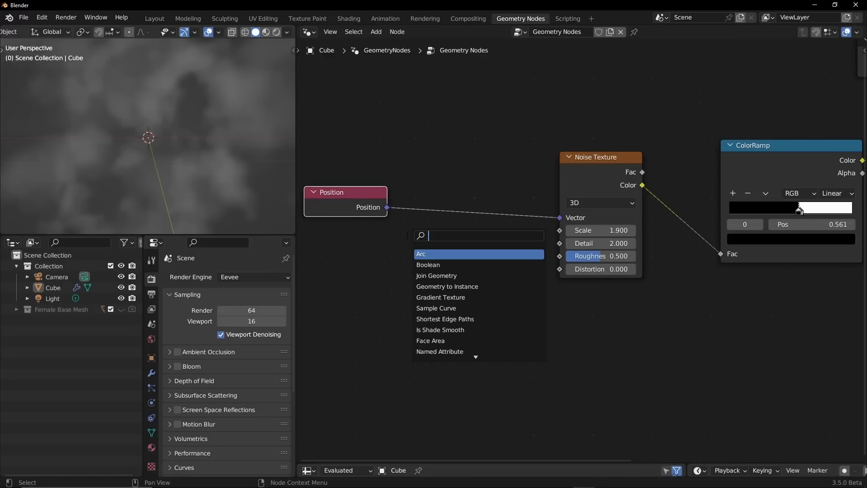
key("BackSpace")
key("BackSpace")
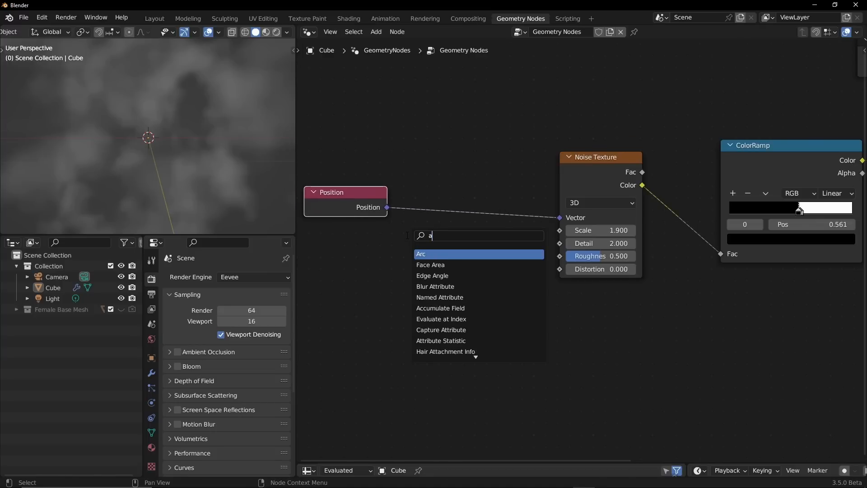
type("math")
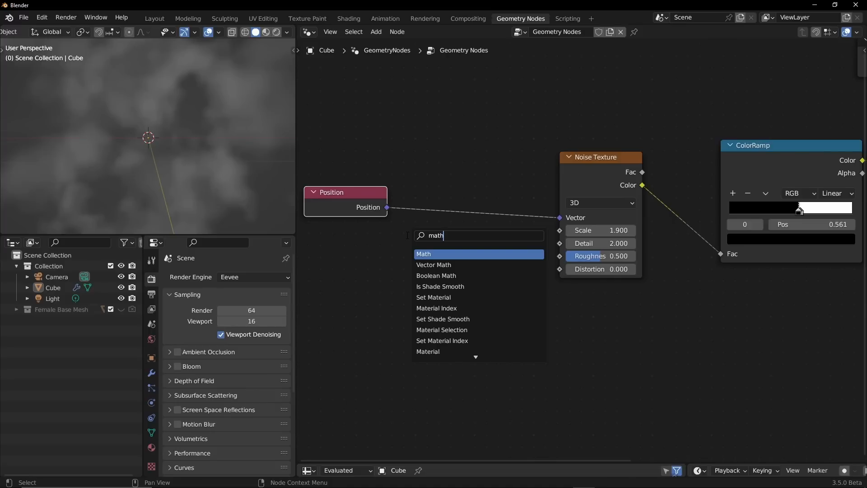
key("Down")
key("Return")
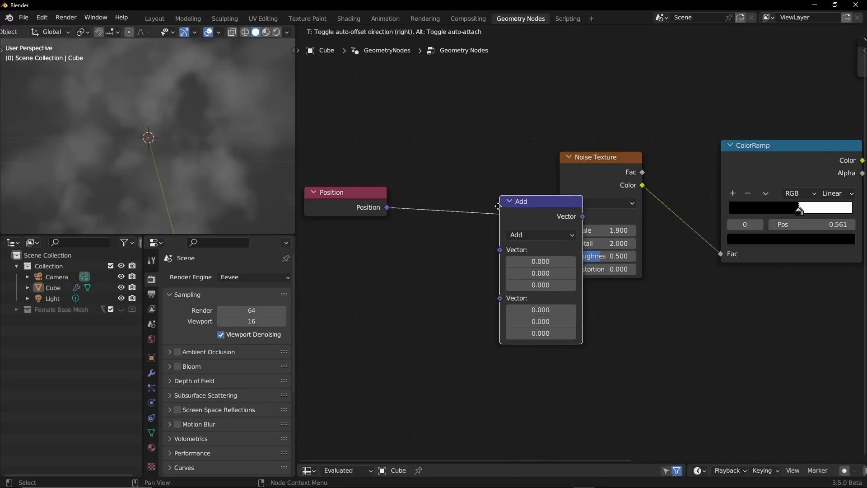
left_click(421, 206)
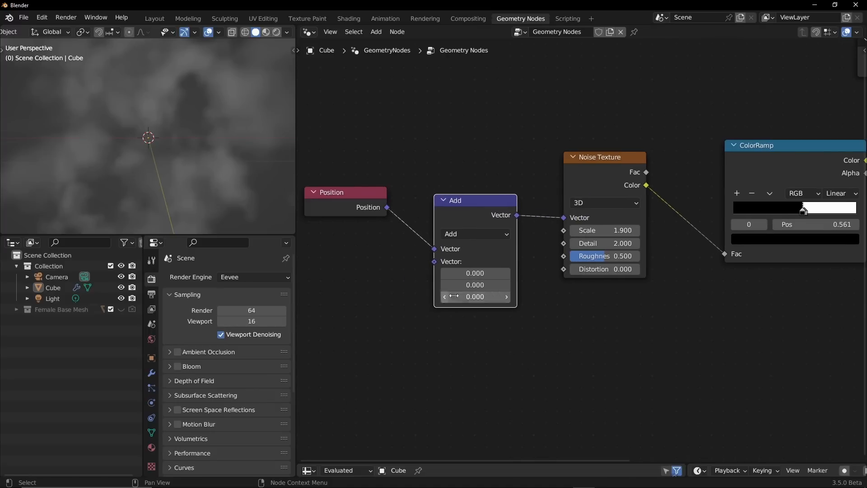
Step: Try an X offset in the Add node's second vector and set it back to 0
left_click_drag(474, 273, 415, 273)
left_click(485, 272)
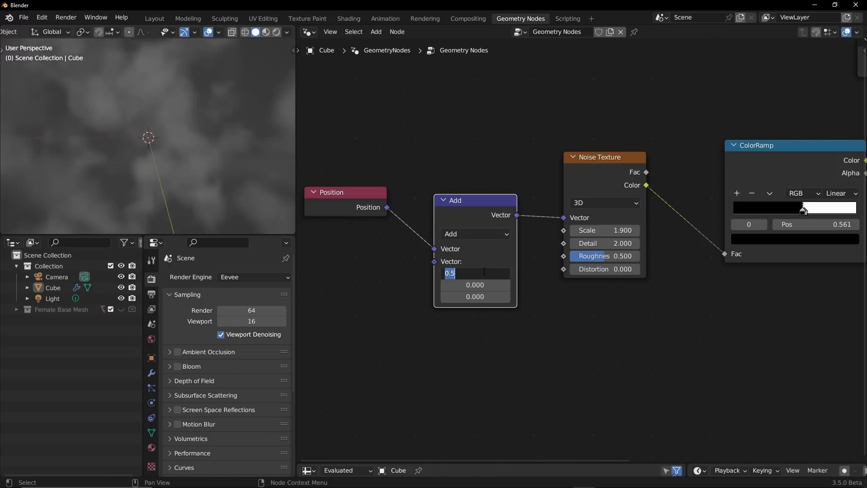
type("0")
key("Return")
Step: Feed the Add node's second Vector input from a new Combine XYZ node placed below the Position node
left_click_drag(475, 285, 379, 297)
type("comp")
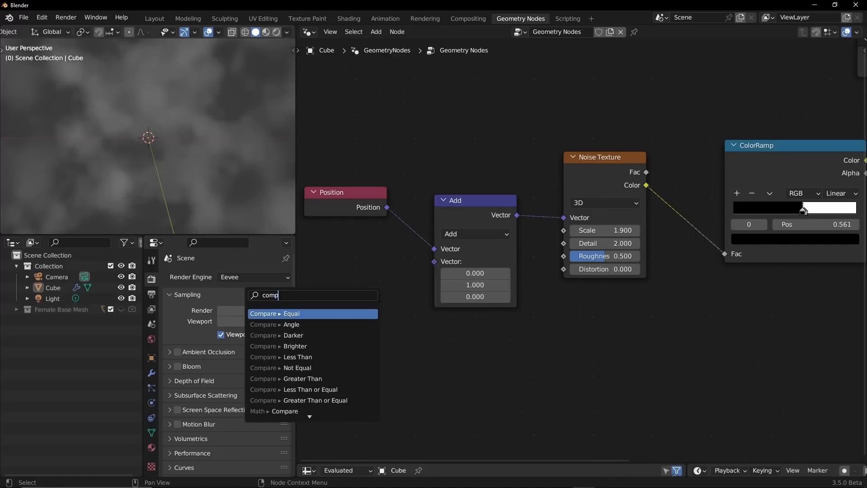
key("BackSpace")
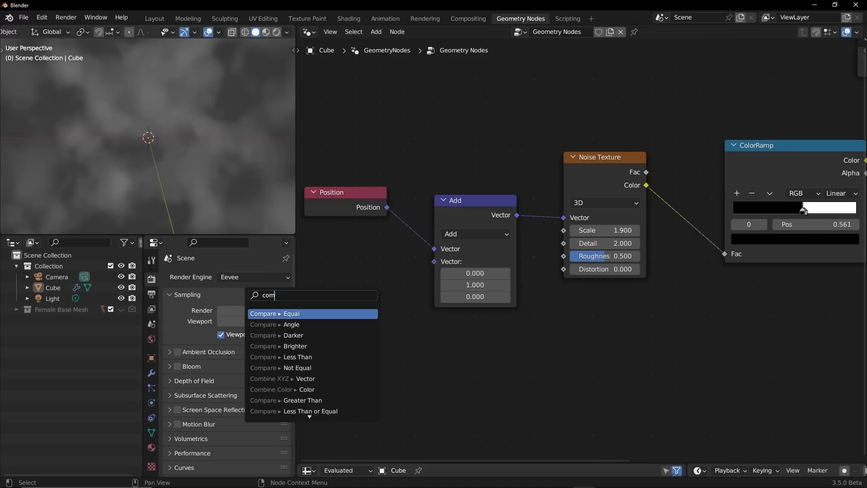
type("bi")
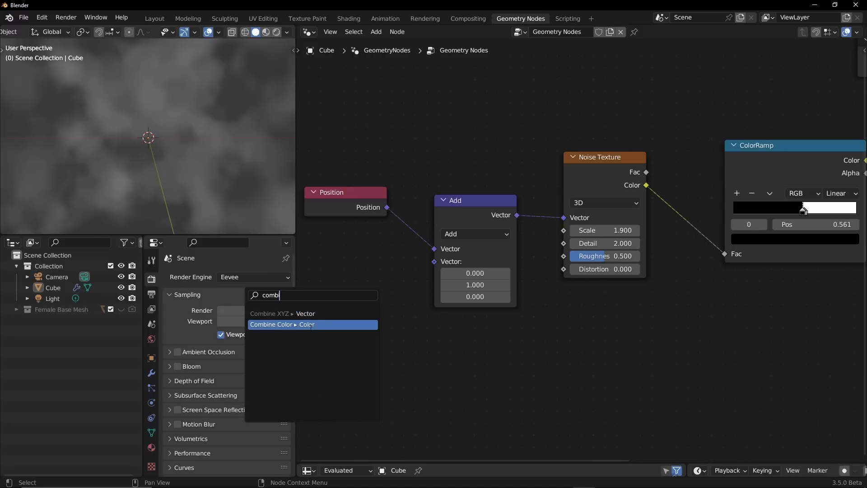
key("Return")
left_click(364, 270)
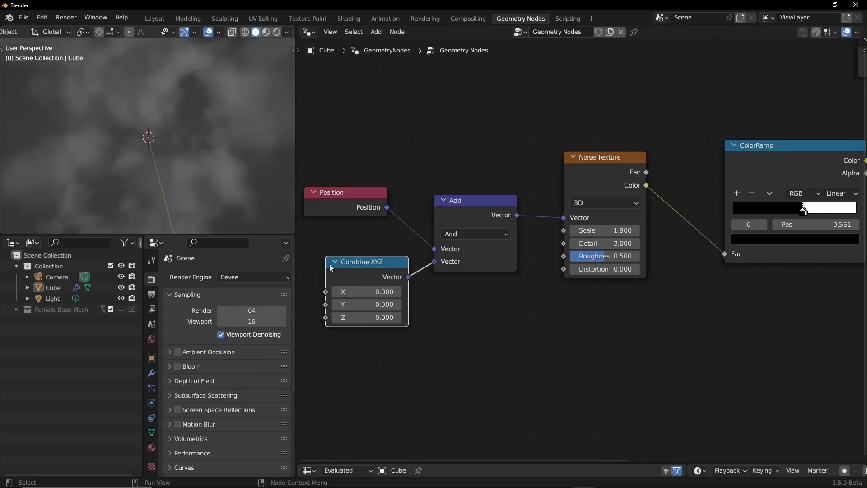
middle_click_drag(345, 245, 391, 234)
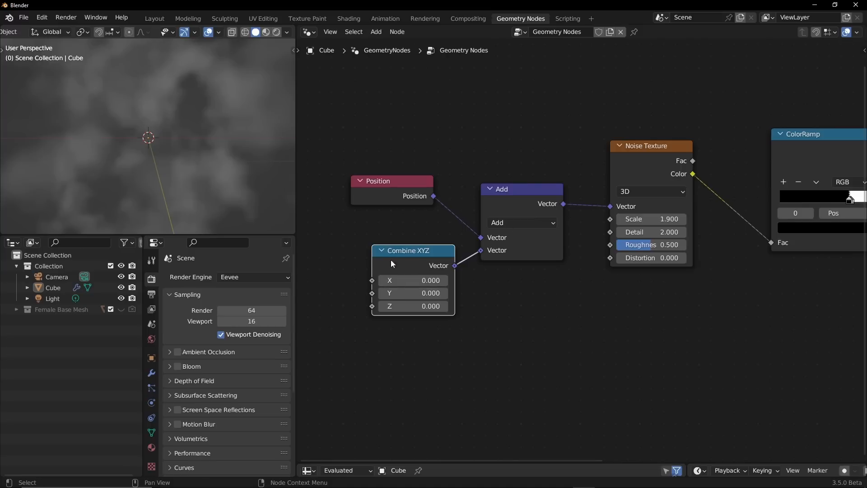
left_click_drag(458, 244, 442, 241)
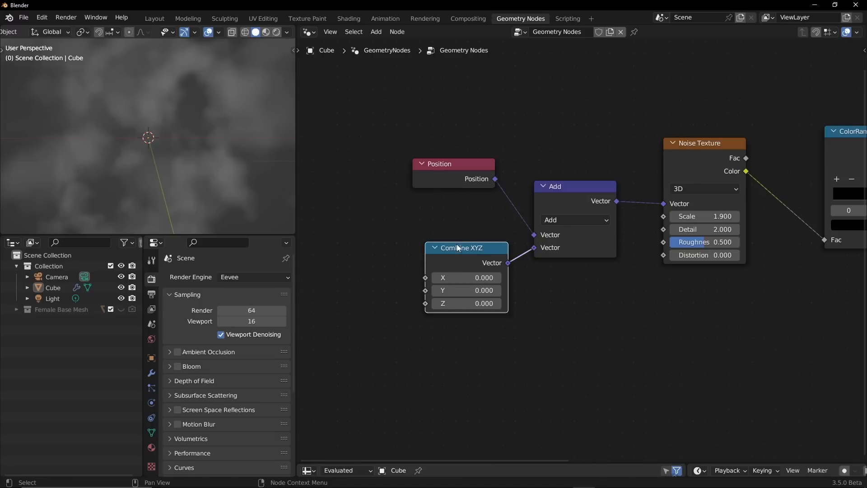
Step: Add a Scene Time node whose Seconds output drives the Combine XYZ's Y input, and briefly play the animation
left_click(410, 287)
key("shift+a")
type("sce")
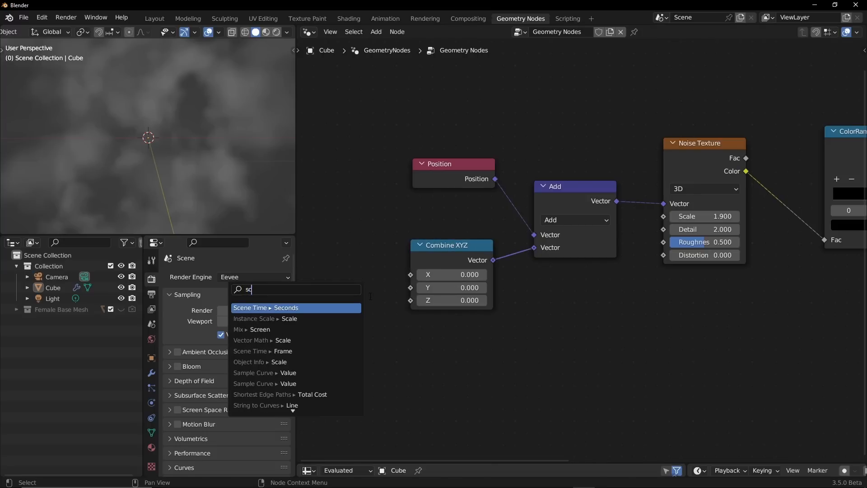
left_click(297, 308)
left_click(309, 283)
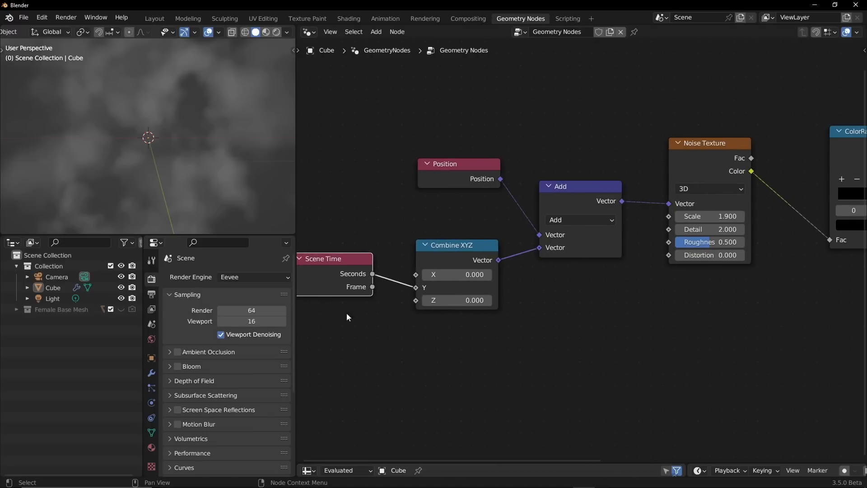
middle_click_drag(340, 312, 368, 301)
key("space")
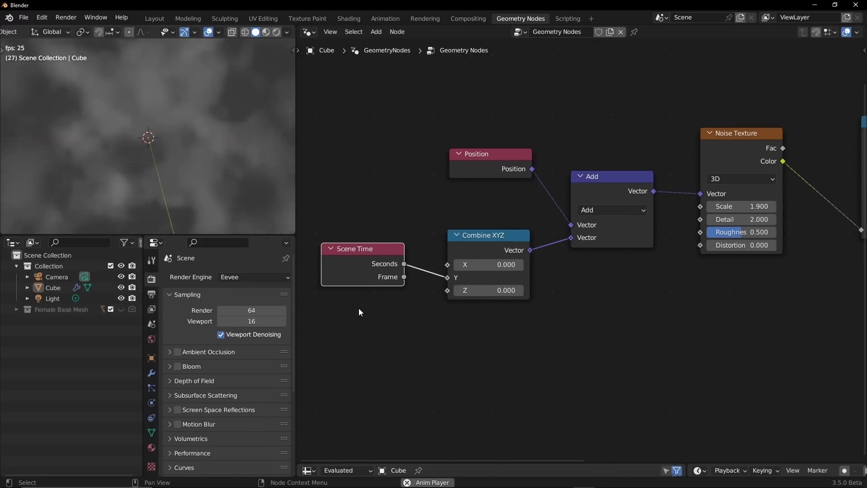
key("space")
Step: Turn on the Screencast Keys display for the 3D viewport
left_click(863, 50)
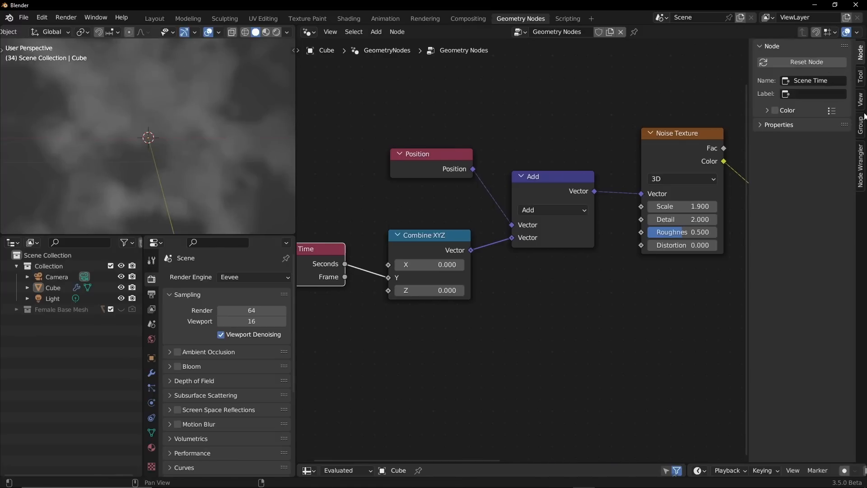
key("n")
key("n")
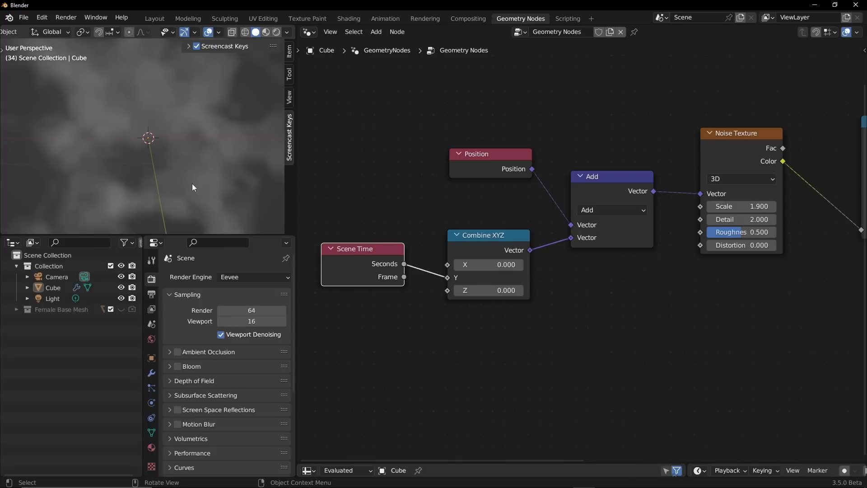
Step: Play the animation and check the noise motion in the volume from a rotated viewing angle
middle_click_drag(185, 180, 203, 162)
mouse_move(447, 334)
middle_mouse_down()
mouse_move(470, 323)
mouse_move(459, 325)
middle_mouse_up()
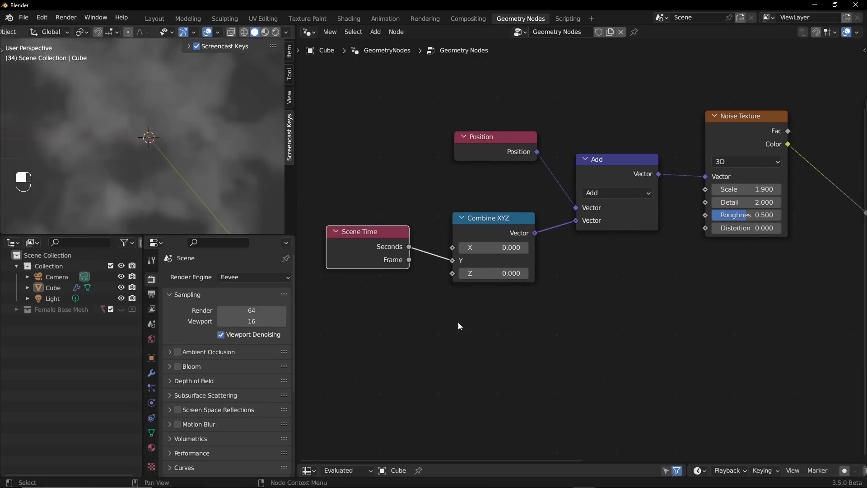
key("space")
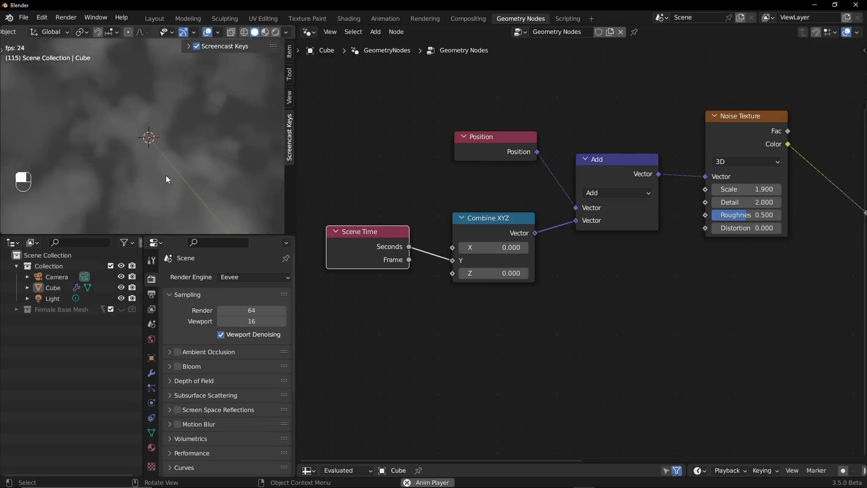
key("space")
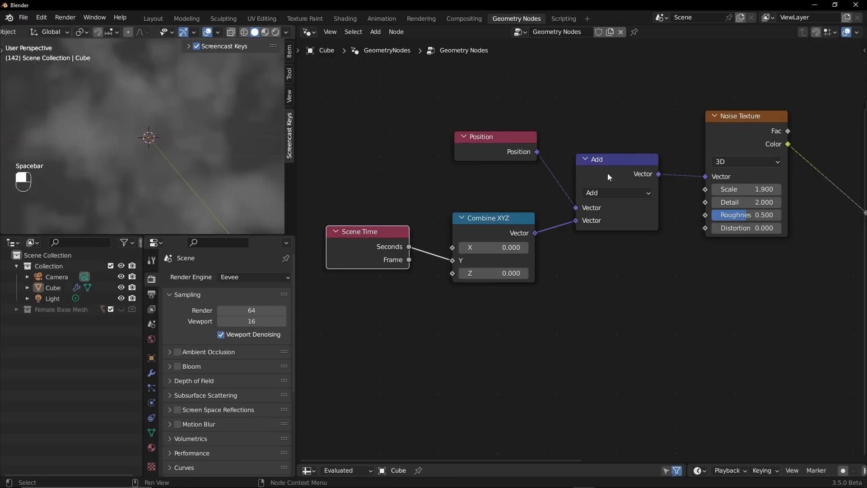
Step: Move the Scene Time node away and insert a Math node set to Multiply between its Seconds and the Combine XYZ's Y
middle_click_drag(381, 213, 445, 202)
left_click_drag(448, 250, 368, 239)
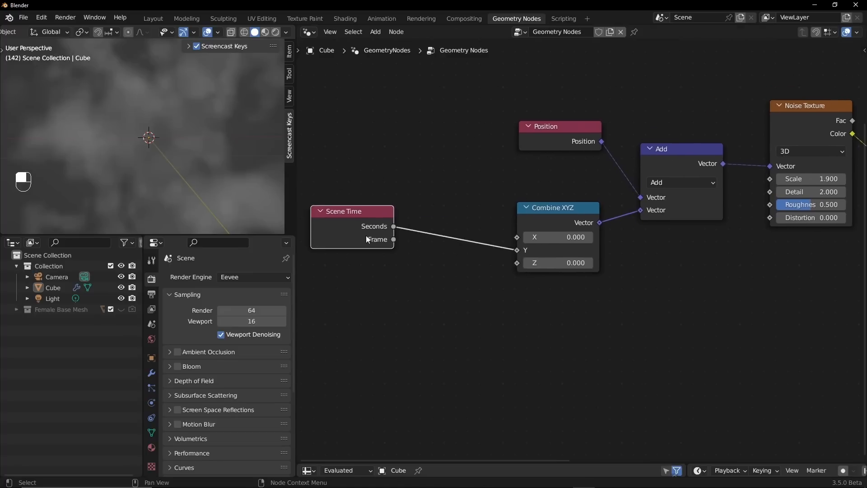
key("shift+a")
left_click(408, 264)
type("math")
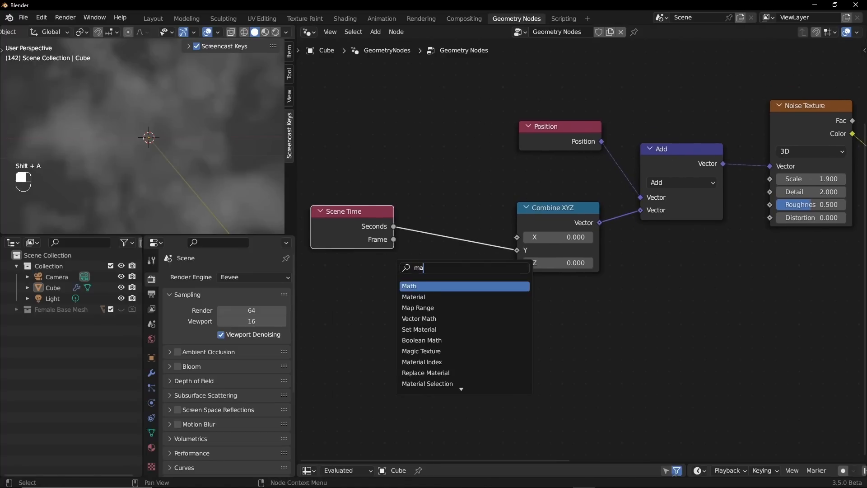
left_click(427, 286)
left_click(429, 250)
left_click(464, 261)
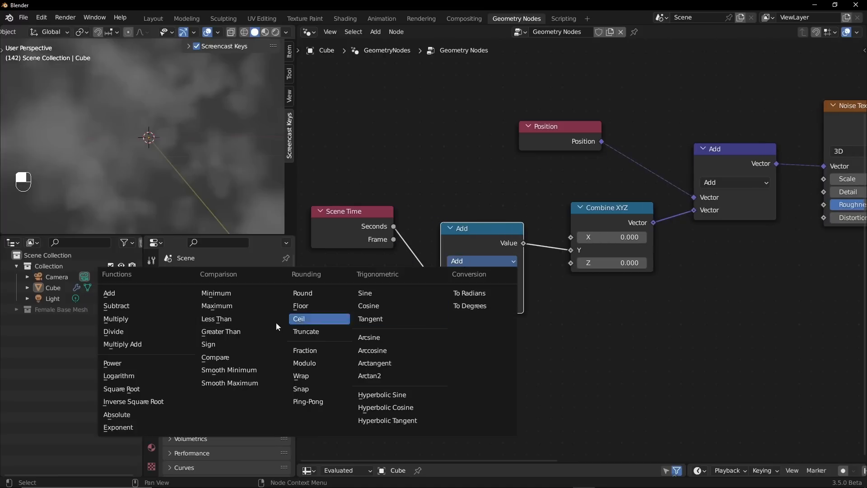
left_click(164, 319)
Step: Start the animation playback and try different second values on the Multiply node, including -11.6
key("space")
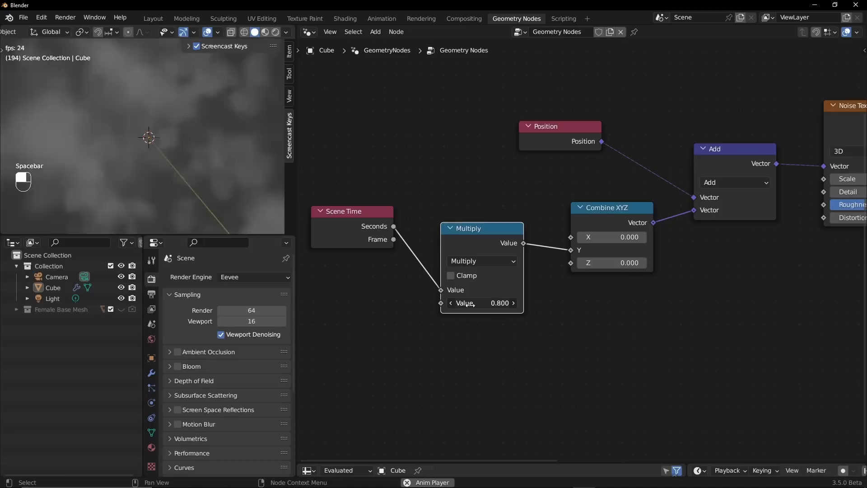
left_click_drag(467, 304, 477, 306)
mouse_move(474, 305)
left_mouse_down()
mouse_move(508, 332)
mouse_move(499, 303)
mouse_move(469, 303)
mouse_move(523, 303)
mouse_move(470, 303)
left_mouse_up()
left_click(487, 302)
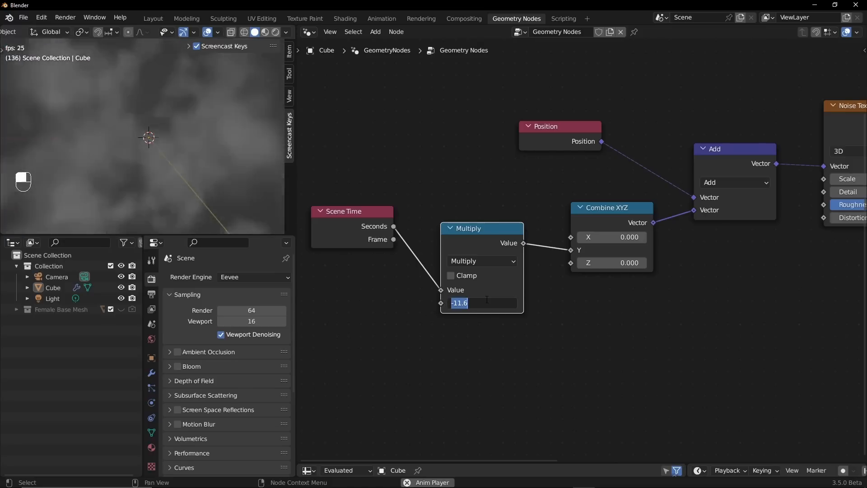
key("BackSpace")
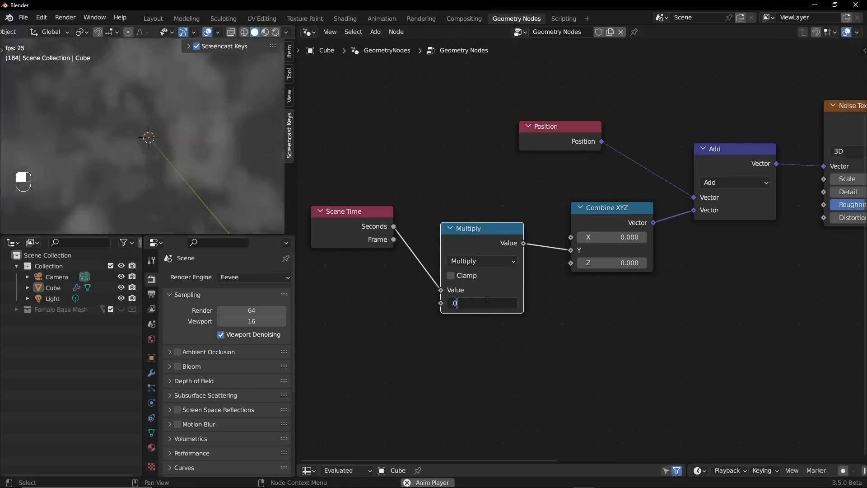
key("Return")
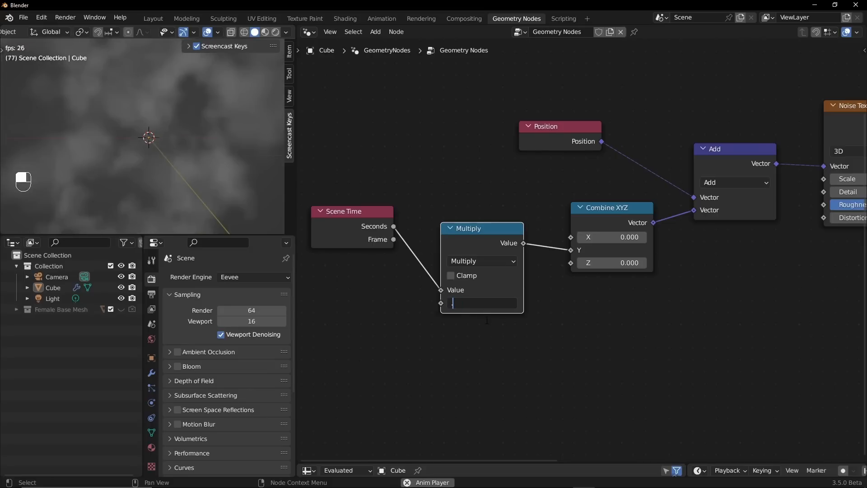
Step: Try 0.1 and 0.3 as the Multiply node's second value while the animation plays
type(".1")
key("Return")
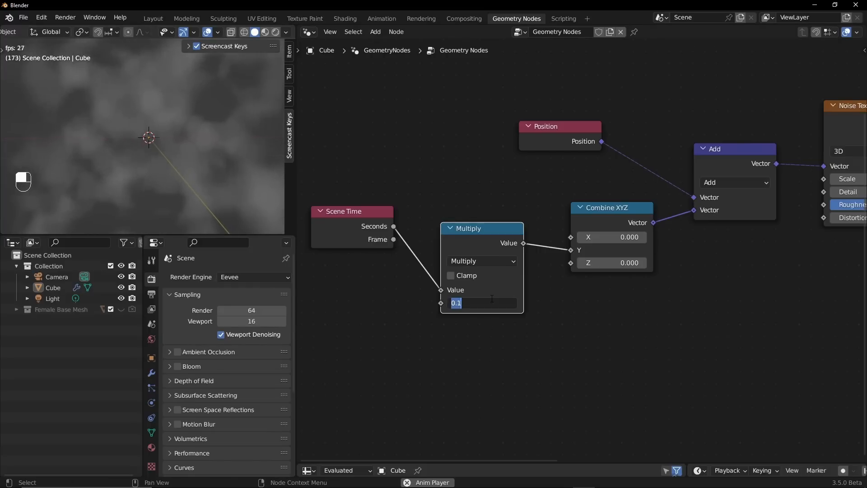
type(".3")
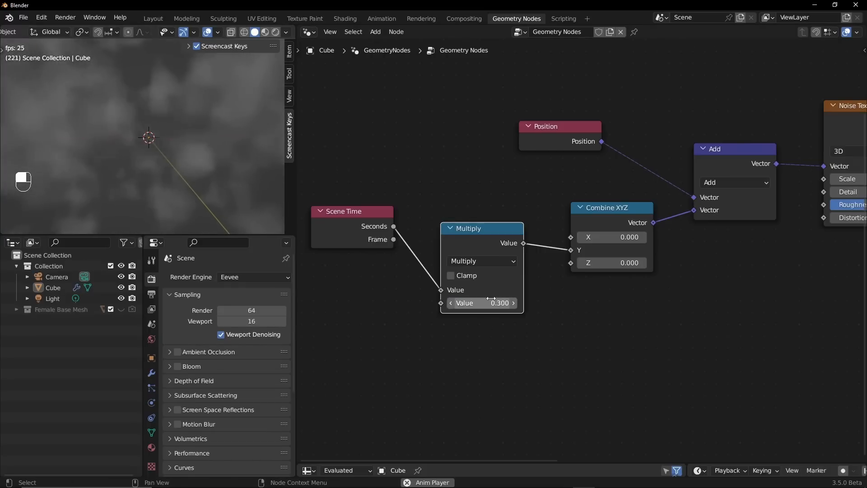
key("Return")
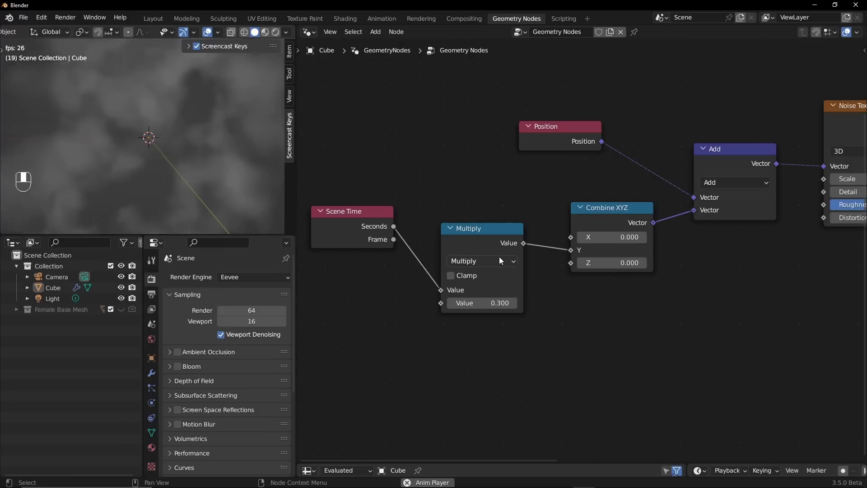
Step: Set the Multiply node's second value to 1
left_click(484, 309)
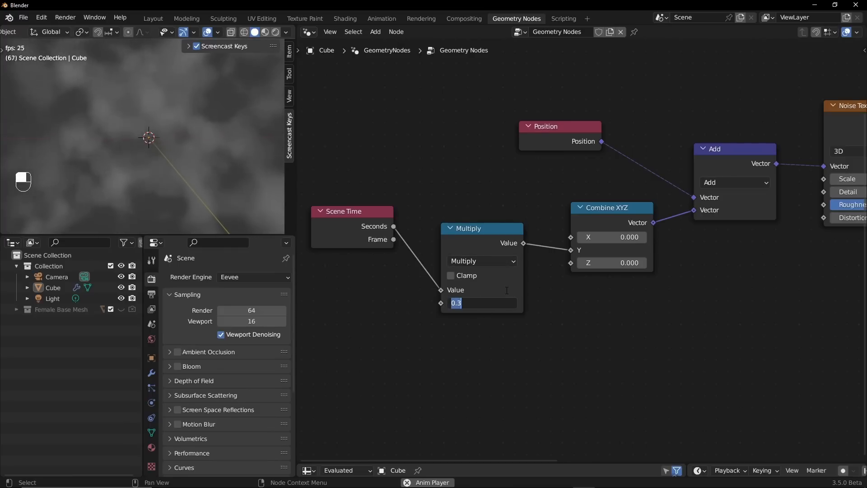
type("0")
key("BackSpace")
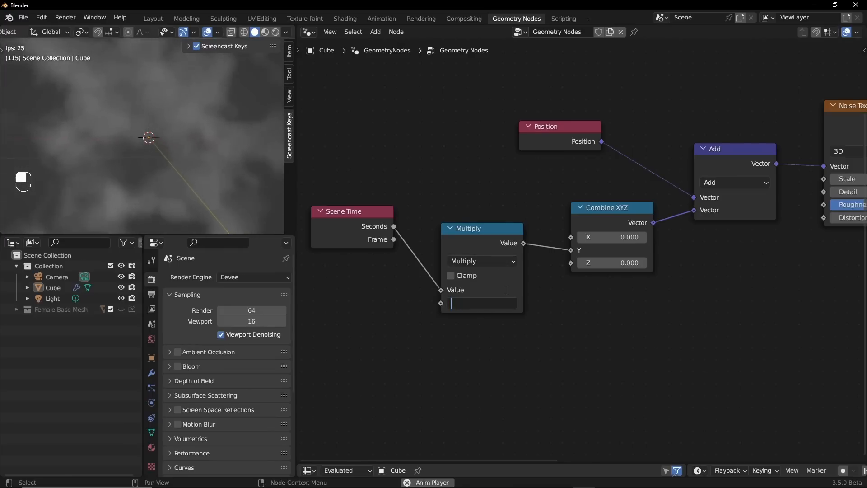
type("1")
key("Return")
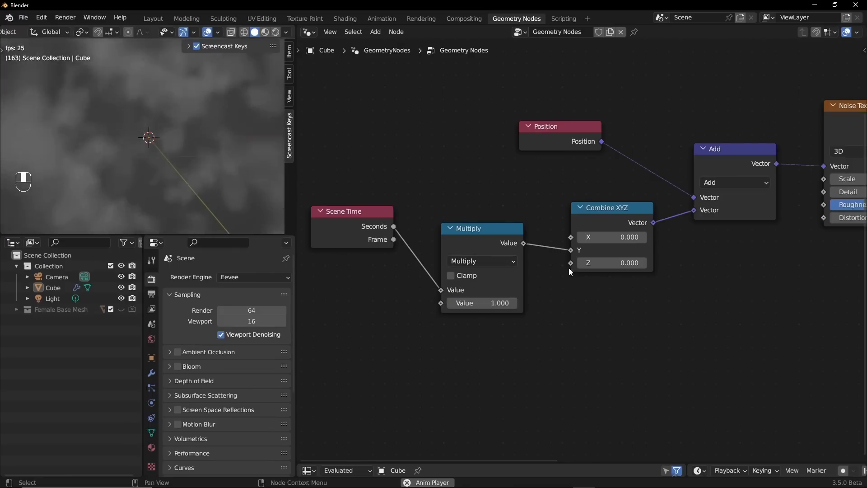
Step: Tidy the node layout by moving the ColorRamp closer to the Noise Texture and repositioning the Multiply node beside Combine XYZ
middle_click_drag(582, 250, 632, 236, "ctrl+alt")
middle_click_drag(667, 246, 658, 142, "alt+shift")
left_click_drag(675, 172, 649, 173)
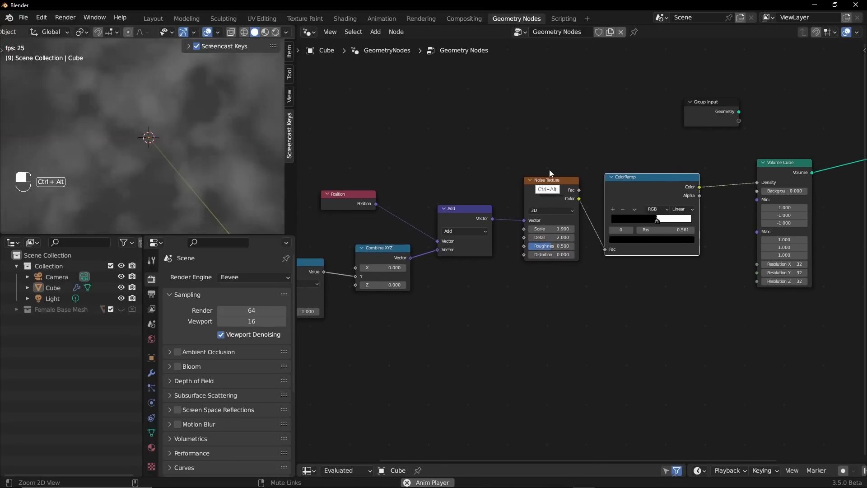
left_click_drag(549, 169, 495, 178, "ctrl+alt")
left_click_drag(431, 198, 493, 179, "alt+shift")
left_click_drag(417, 245, 427, 230)
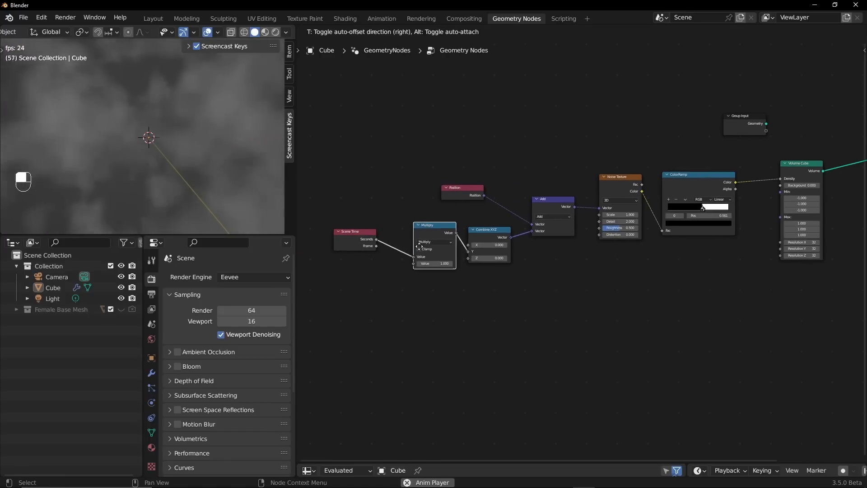
Step: Move Scene Time closer to Multiply, Volume Cube closer to the ColorRamp, and Group Input higher above the node chain
left_click_drag(356, 237, 368, 239)
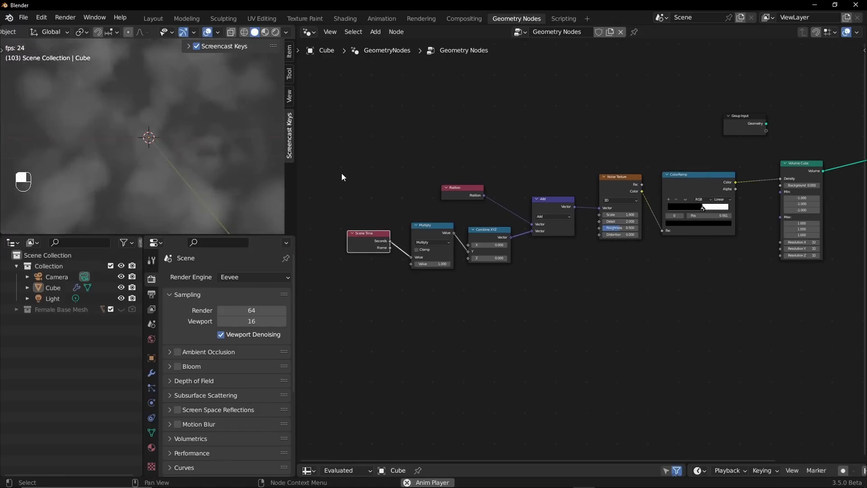
left_click_drag(486, 268, 310, 166)
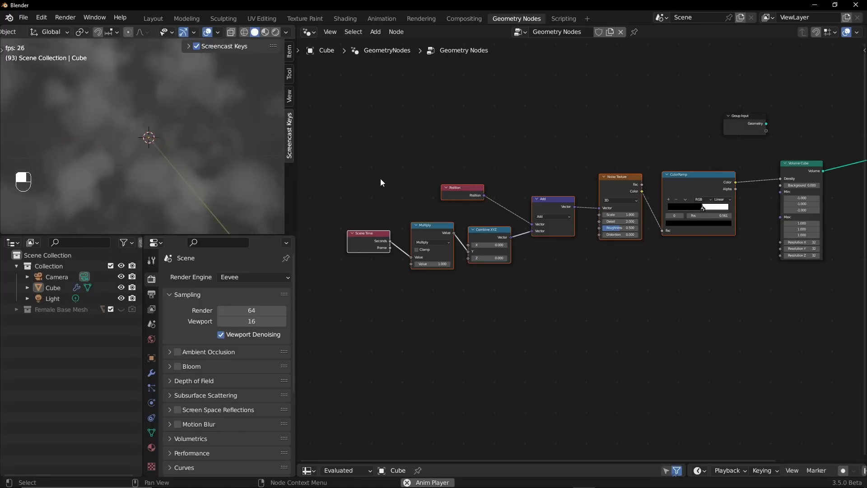
left_click_drag(346, 158, 619, 271)
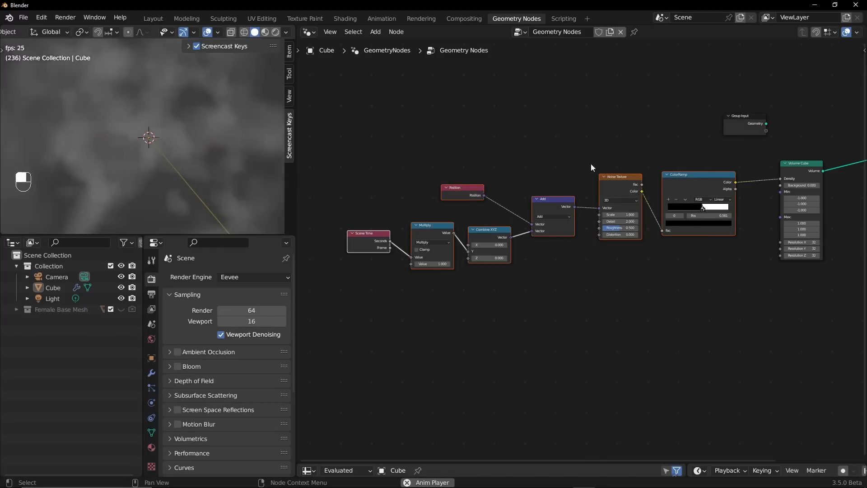
left_click_drag(818, 167, 794, 165)
middle_click_drag(606, 152, 559, 145)
left_click_drag(348, 220, 735, 337)
left_click_drag(698, 118, 709, 74)
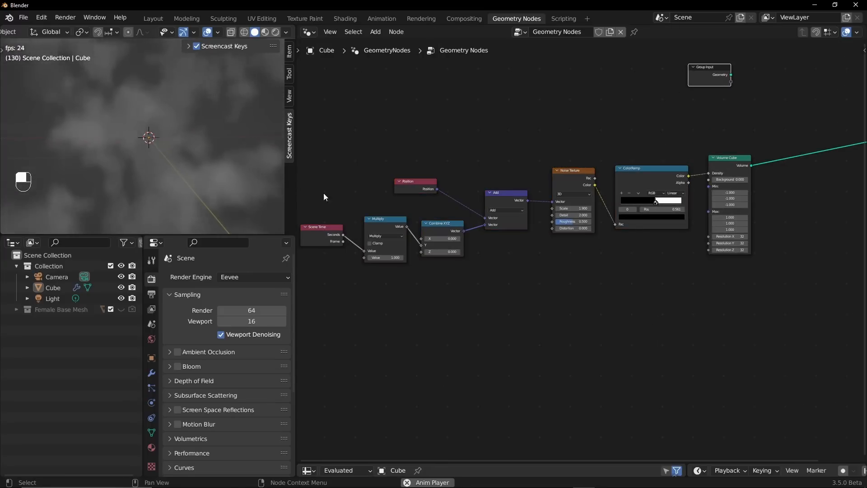
Step: Combine all nodes from Scene Time through Volume Cube into a single node group, leaving out Group Input and Group Output
mouse_move(309, 160)
left_mouse_down()
mouse_move(477, 286)
mouse_move(758, 310)
mouse_move(308, 161)
left_mouse_up()
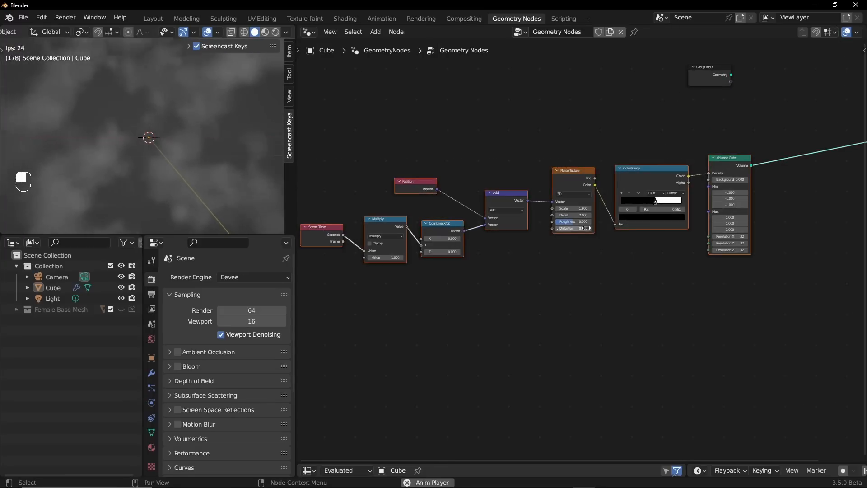
key("ctrl+g")
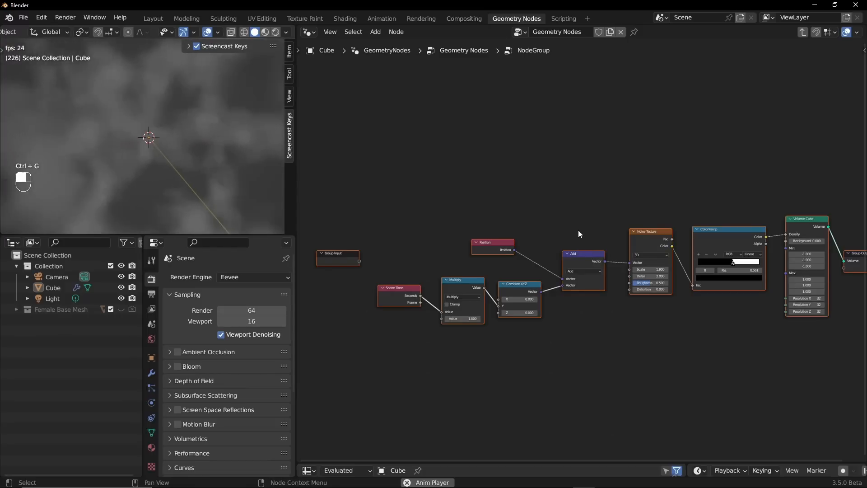
middle_click_drag(577, 229, 587, 183)
left_click(573, 175)
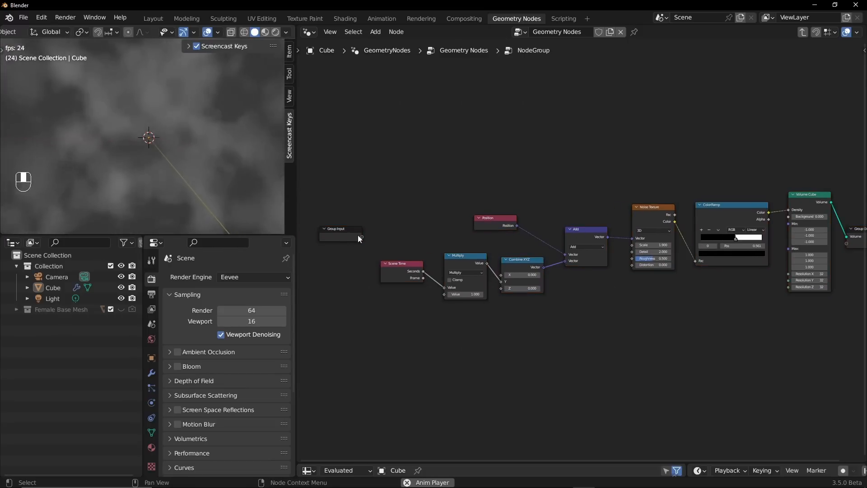
Step: Inside the new group, move the Group Input node closer to the Position and Scene Time nodes
left_click_drag(351, 231, 351, 232)
middle_click_drag(609, 163, 569, 156)
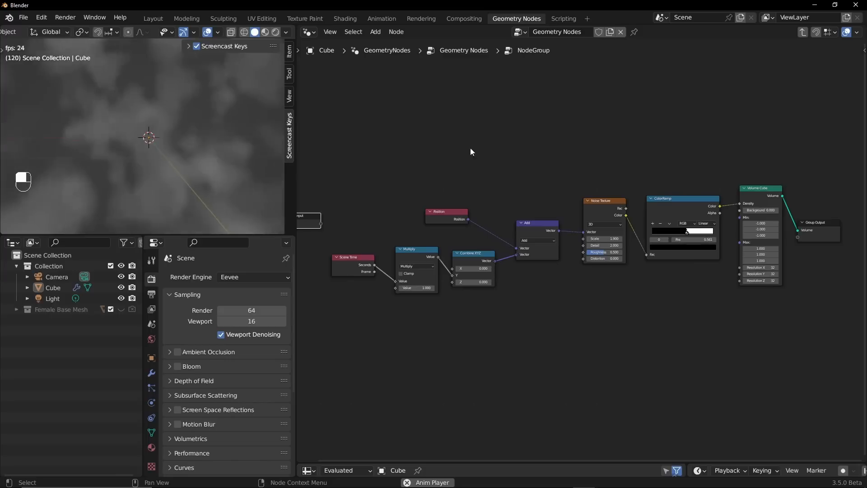
middle_click_drag(498, 157, 507, 151)
left_click_drag(324, 212, 362, 208)
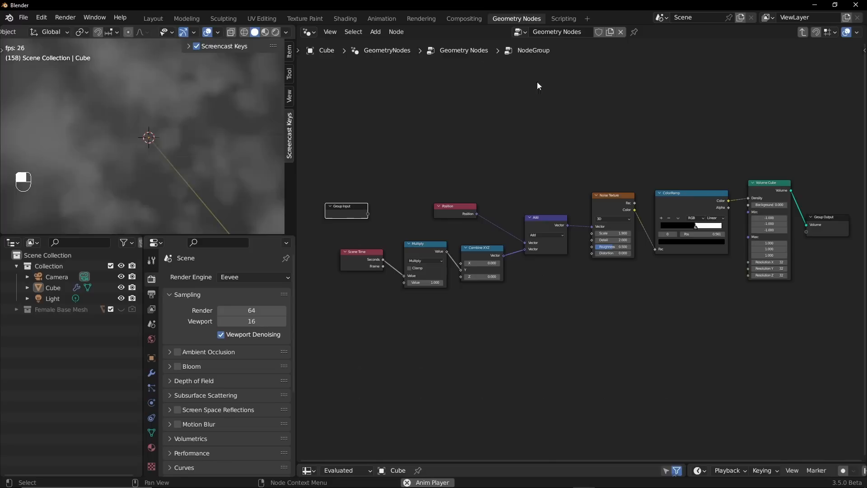
Step: Return to the parent tree and bring the Group Output and the new group node close together
left_click(803, 32)
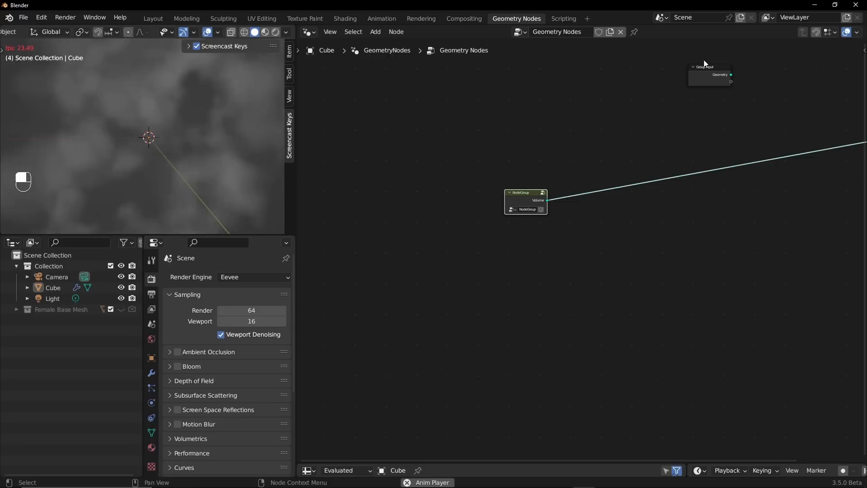
middle_click_drag(599, 132, 464, 167)
left_click_drag(759, 170, 595, 191)
left_click_drag(404, 234, 526, 194)
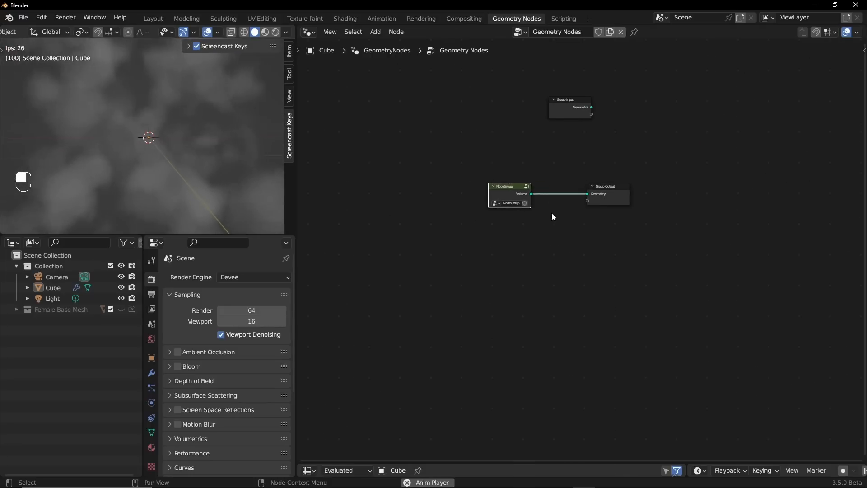
Step: Rename the node group to Clouds and move its node slightly away from Group Output
middle_click_drag(551, 212, 542, 224, "ctrl+alt")
left_click_drag(542, 224, 609, 138, "ctrl+alt")
left_click_drag(529, 153, 559, 248, "alt+shift")
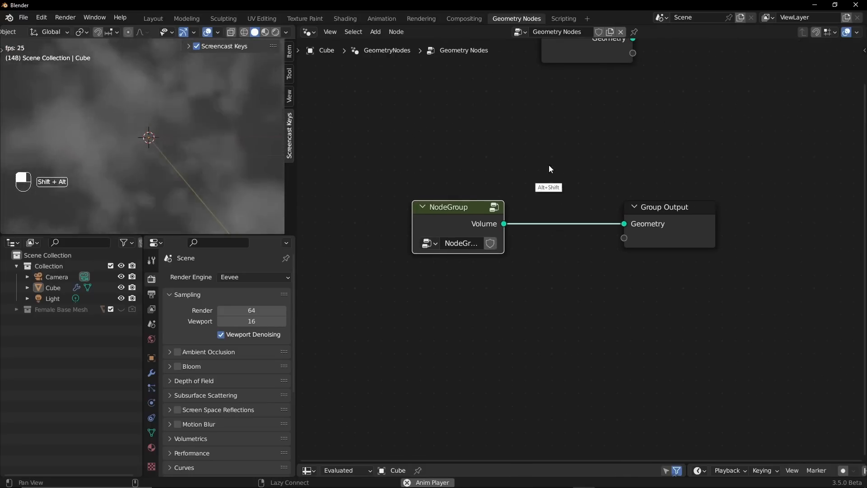
middle_click_drag(551, 164, 554, 190)
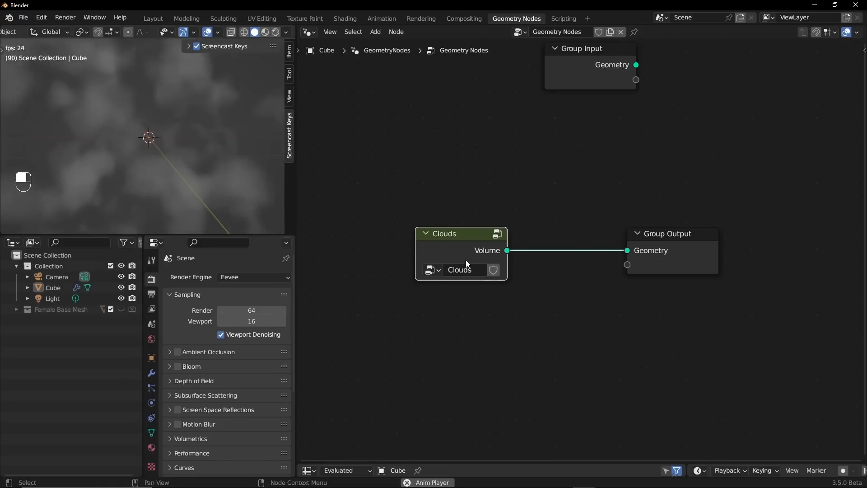
left_click_drag(461, 237, 437, 237)
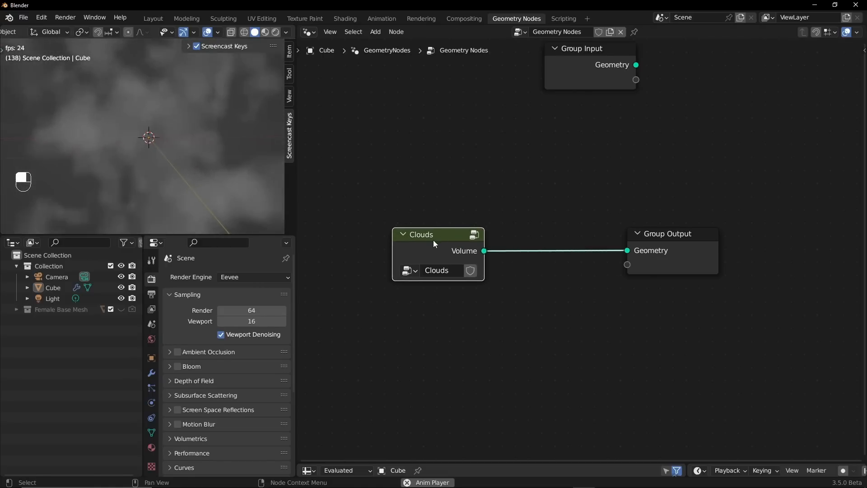
Step: Enter and leave the Clouds group several times to examine its inner nodes against the parent tree
key("Tab")
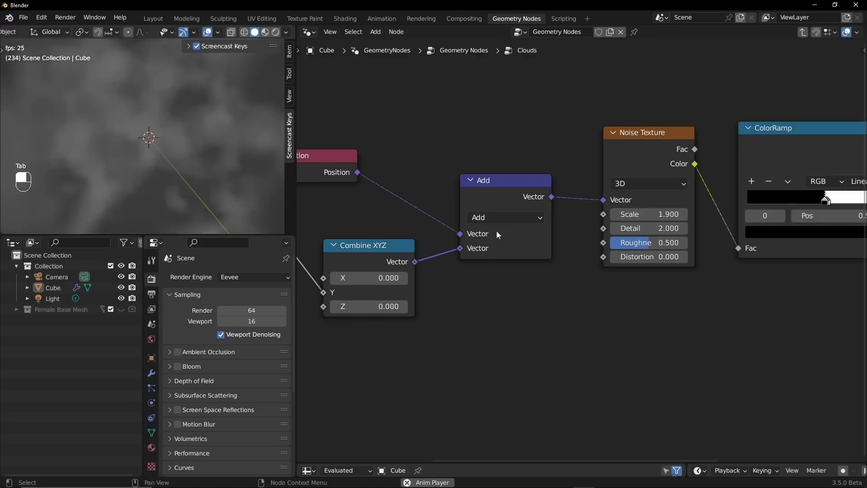
middle_click_drag(501, 211, 558, 222)
key("Tab")
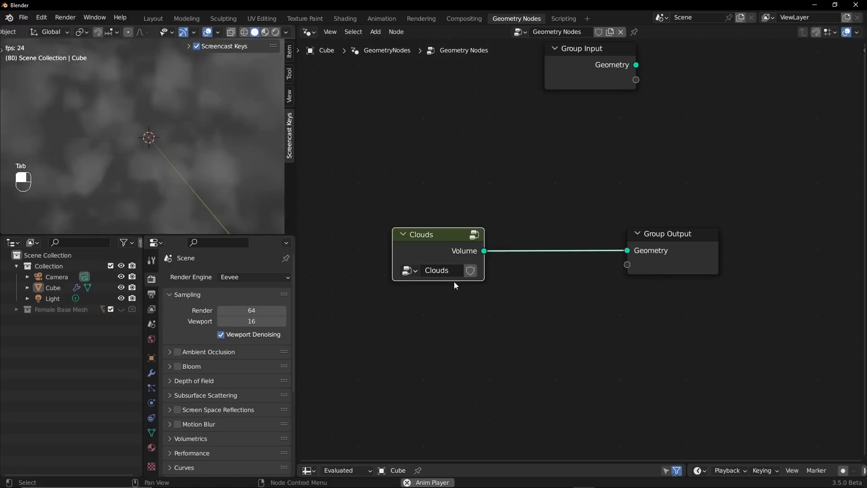
key("Tab")
key("Tab")
key("Tab")
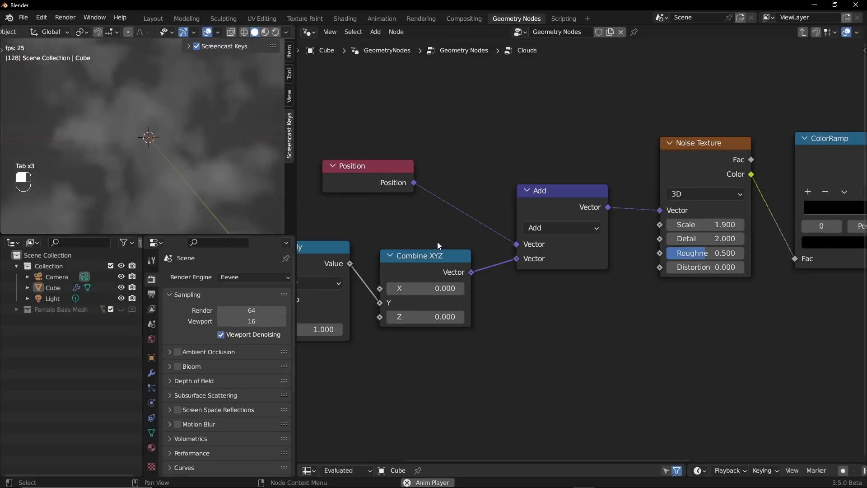
key("Tab")
key("Tab")
key("Tab")
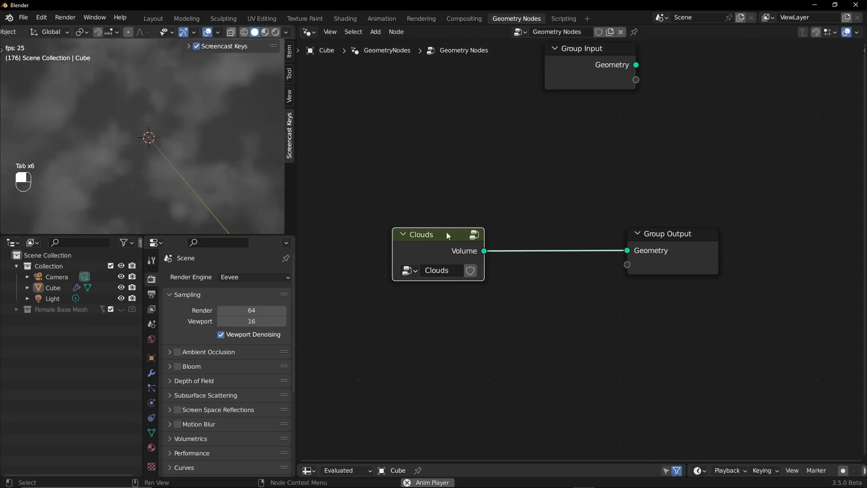
key("Tab")
key("Tab")
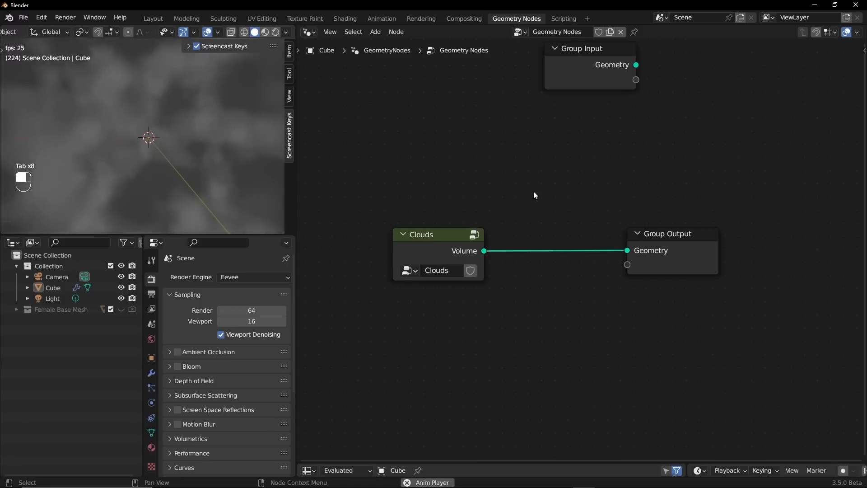
Step: Widen the Clouds group node and move it a little closer to Group Output
left_click_drag(484, 266, 512, 263)
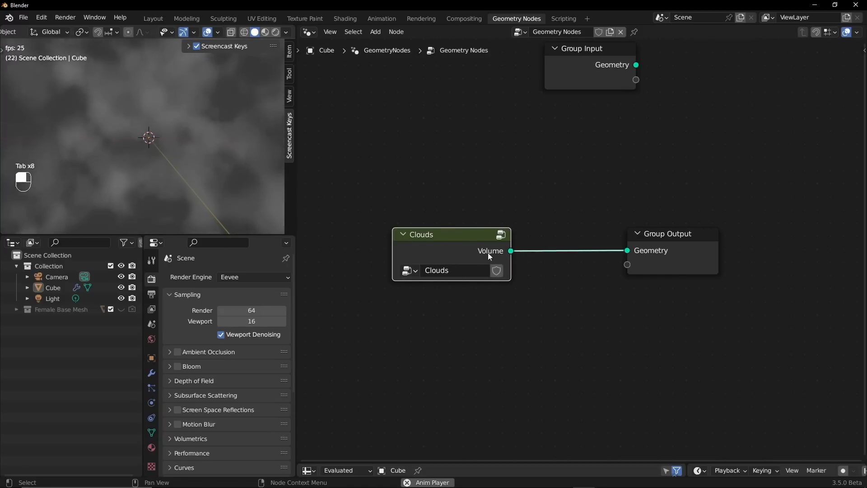
left_click_drag(449, 232, 474, 235)
middle_click_drag(504, 215, 524, 209)
Step: Enter the Clouds group and move its Group Input node up, well above Scene Time
key("Tab")
left_click_drag(524, 209, 454, 275, "ctrl+alt")
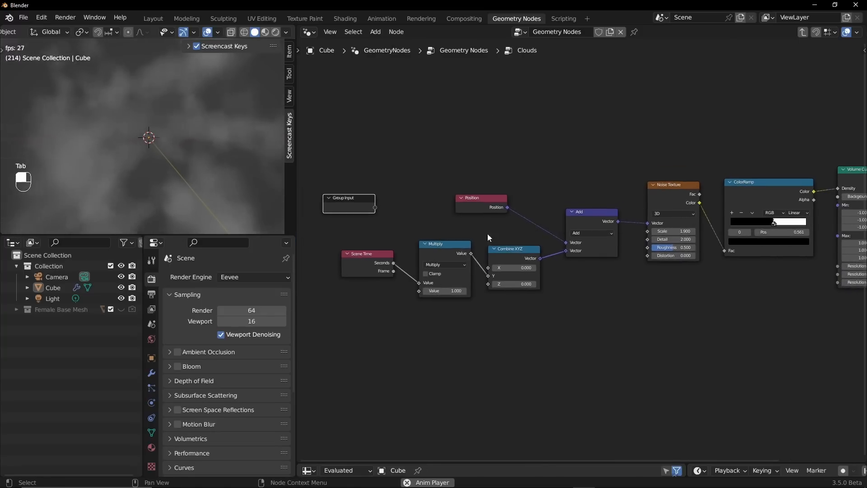
middle_click_drag(497, 229, 498, 216)
left_click_drag(343, 186, 350, 133)
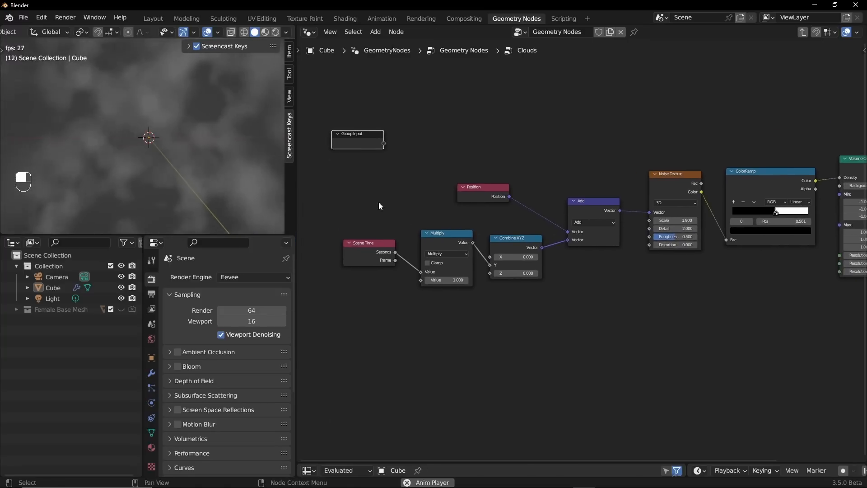
Step: Inside the Clouds group, move Volume Cube farther from the ColorRamp, place Group Output above it, and adjust Group Input's position
middle_click_drag(613, 170, 433, 185)
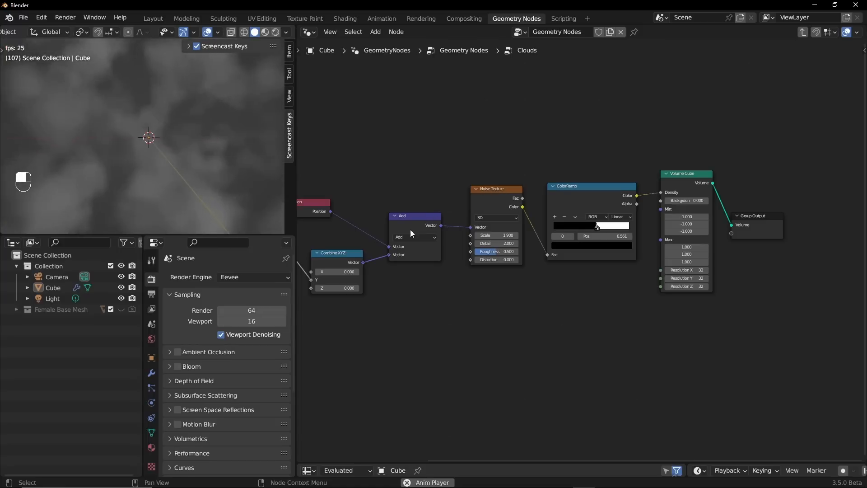
left_click_drag(680, 136, 784, 319)
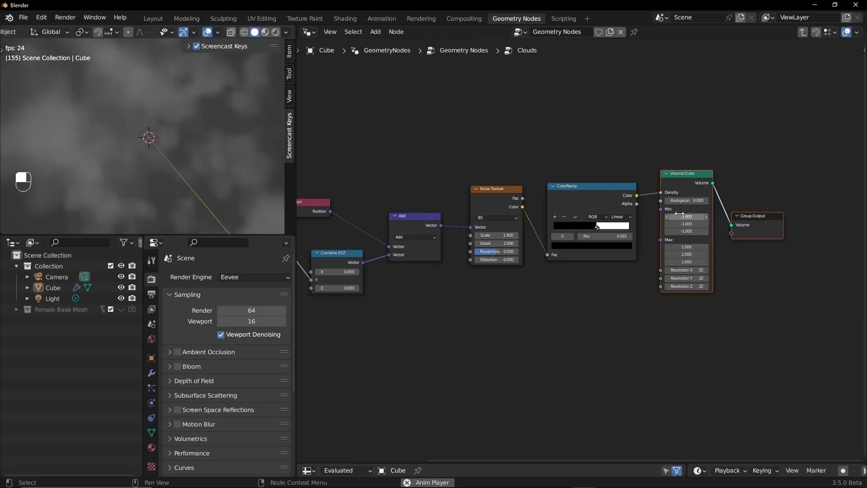
left_click_drag(670, 183, 706, 180)
left_click_drag(793, 215, 795, 113)
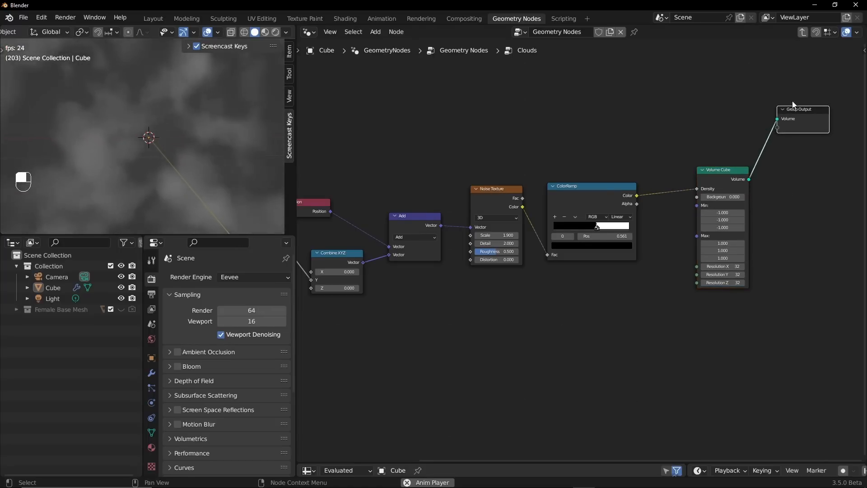
middle_click_drag(795, 113, 823, 158)
left_click_drag(822, 159, 811, 157)
middle_click_drag(400, 188, 568, 179)
left_click_drag(370, 191, 382, 186)
Step: Leave the Clouds group and arrange Group Input and Group Output around the Clouds node in the parent tree
middle_click_drag(541, 179, 489, 216)
key("Tab")
left_click_drag(575, 163, 426, 237)
mouse_move(630, 276)
left_mouse_down()
mouse_move(632, 235)
mouse_move(633, 272)
left_mouse_up()
Step: Show the group interface settings and compare the inputs and outputs of the parent tree with those of the Clouds group
key("n")
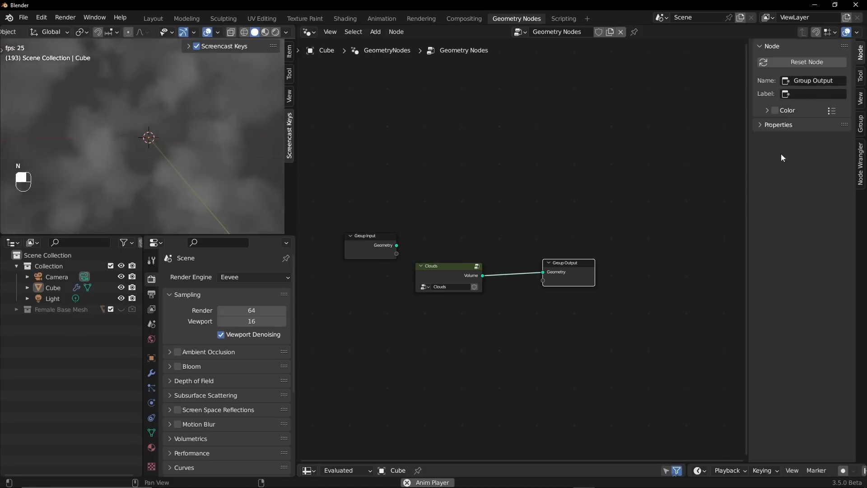
left_click(860, 124)
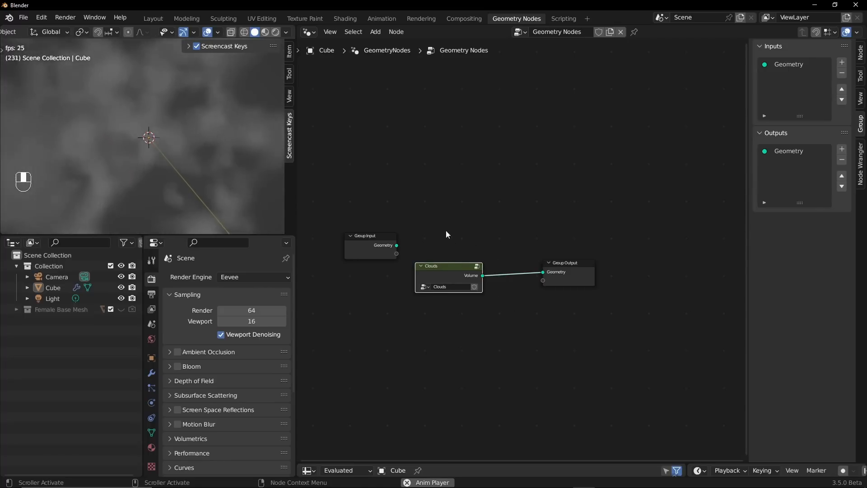
key("Tab")
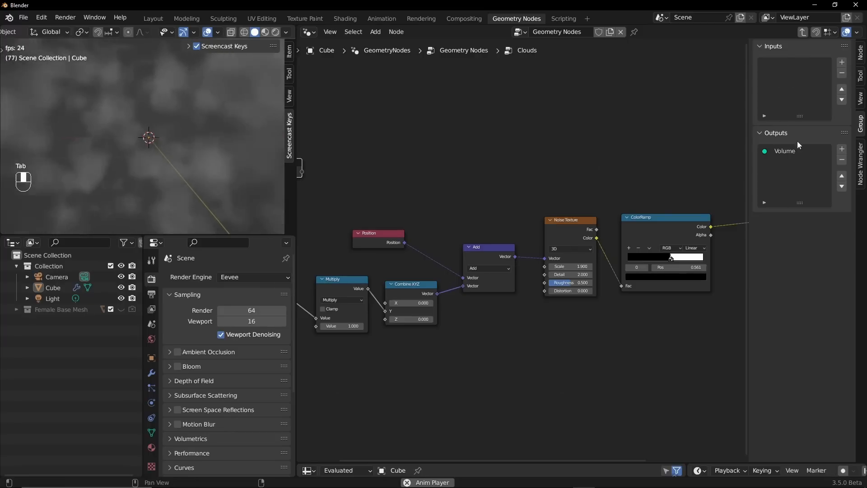
key("Tab")
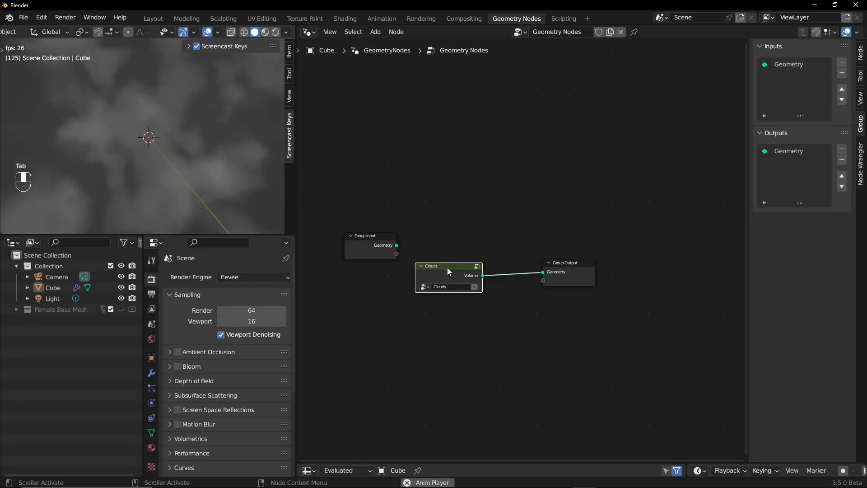
Step: Reposition the Clouds node and Group Output in the parent tree and show the Cube's modifier properties
left_click_drag(448, 267, 451, 266)
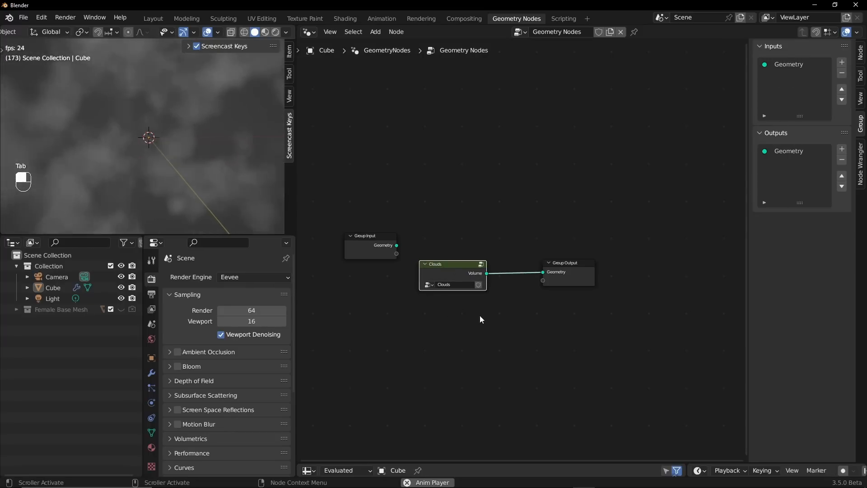
left_click_drag(568, 265, 571, 243)
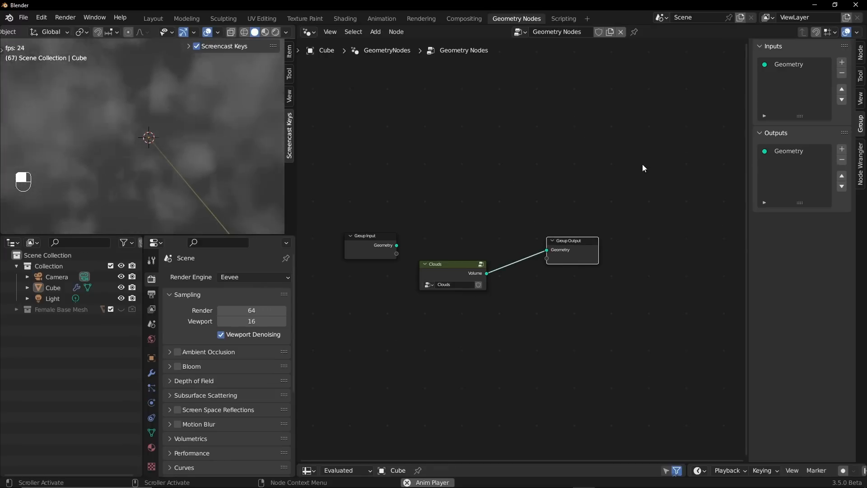
left_click(151, 373)
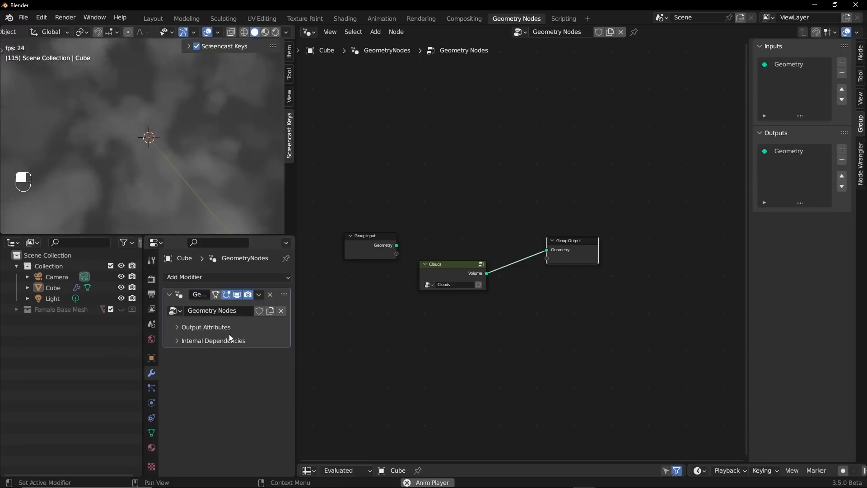
left_click_drag(446, 276, 438, 276)
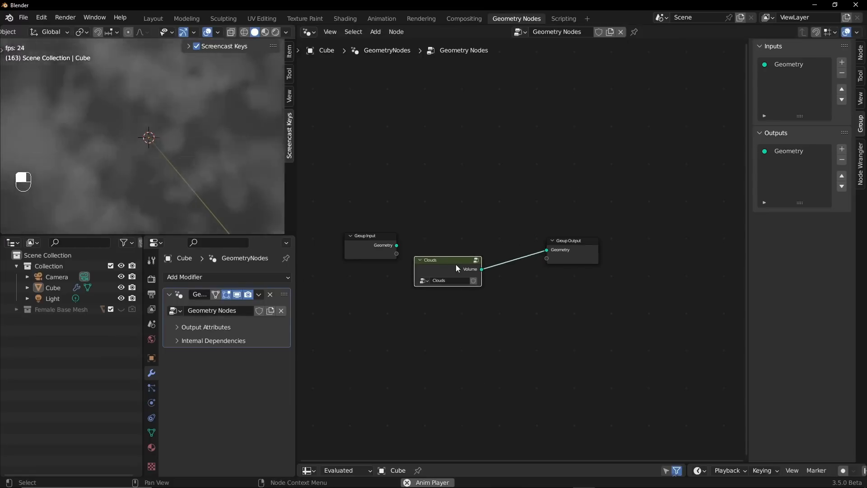
Step: Enter the Clouds group for editing and hide the node editor's sidebar
key("Tab")
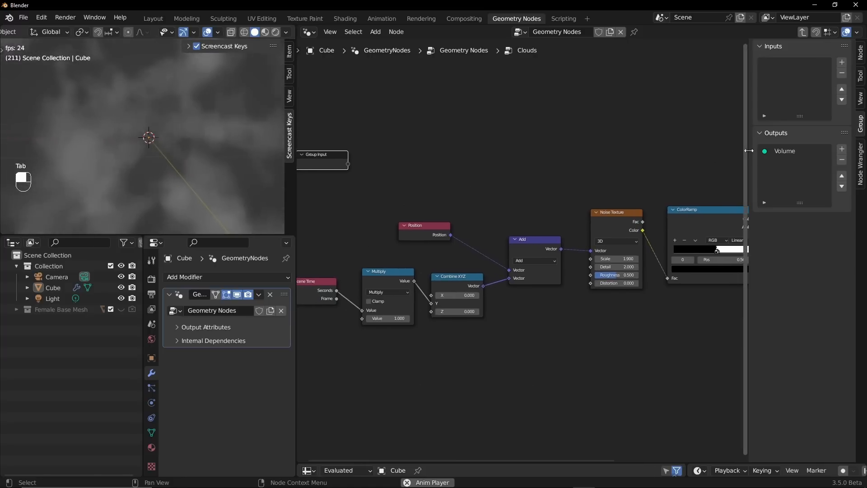
left_click_drag(749, 149, 858, 149)
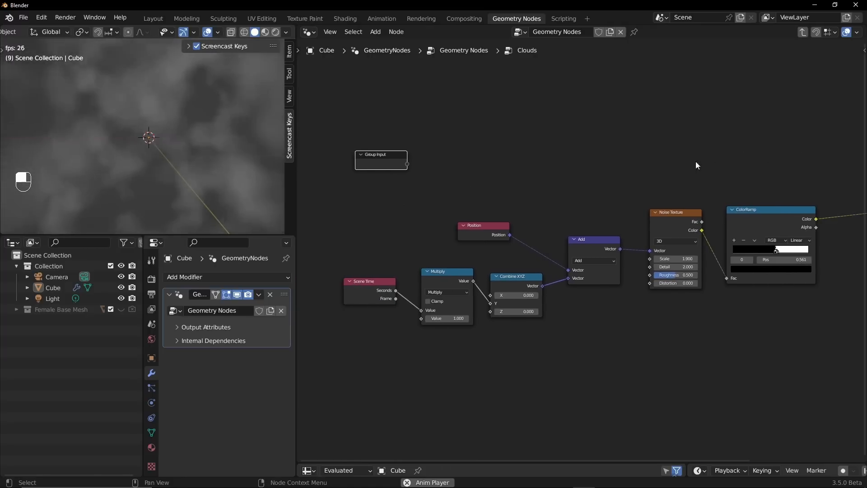
Step: Move the Group Output node beside Volume Cube inside the Clouds group
middle_click_drag(575, 181, 511, 176)
middle_click_drag(600, 186, 447, 180)
left_click_drag(708, 121, 774, 171)
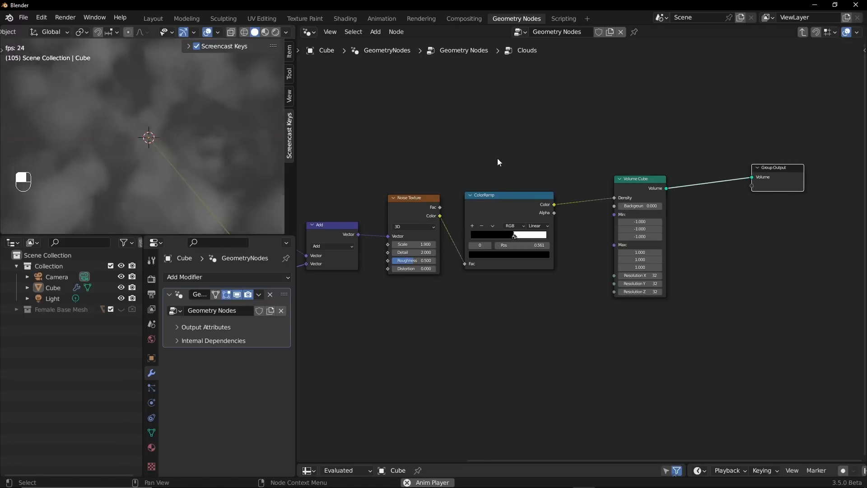
middle_click_drag(497, 158, 582, 148)
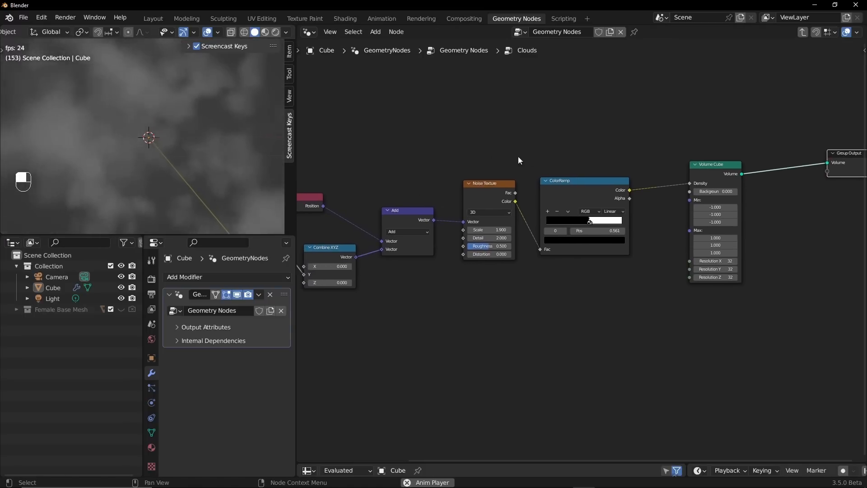
middle_click_drag(486, 153, 610, 126)
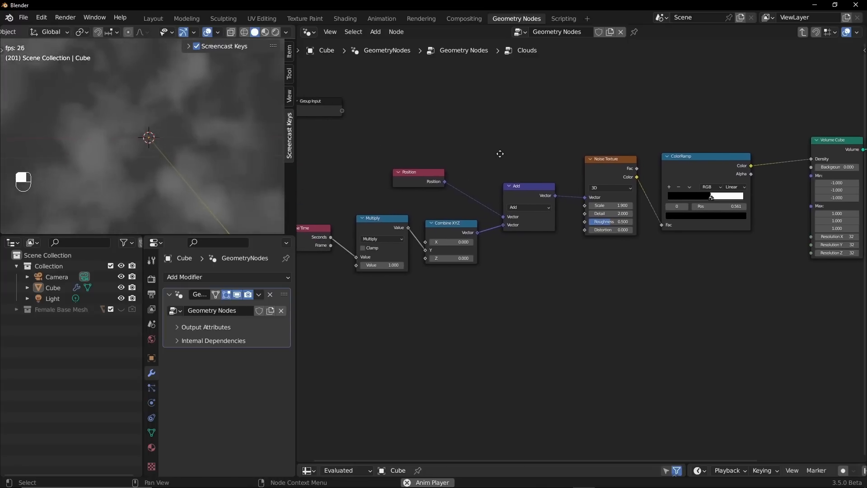
Step: Tidy the layout of the Multiply, Position, Add and Combine XYZ nodes leading into the Noise Texture
middle_click_drag(499, 153, 520, 147)
left_click_drag(373, 128, 554, 135)
left_click_drag(411, 218, 404, 220)
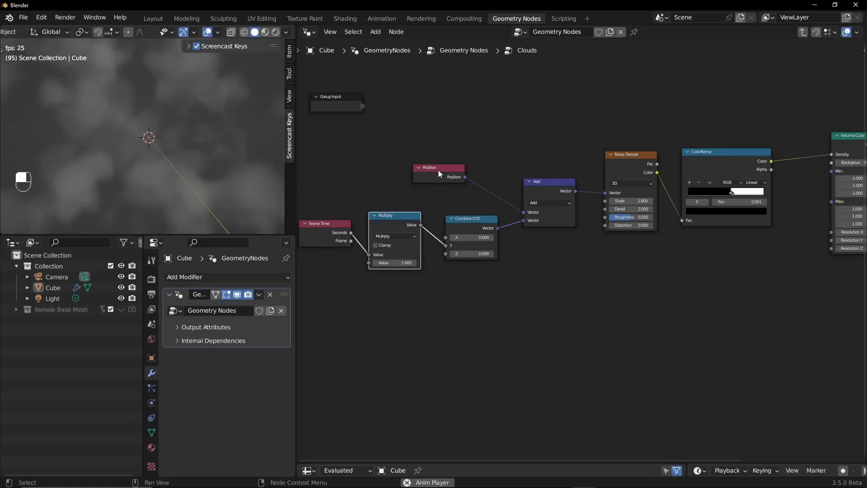
left_click_drag(438, 170, 443, 149)
left_click_drag(550, 189, 554, 183)
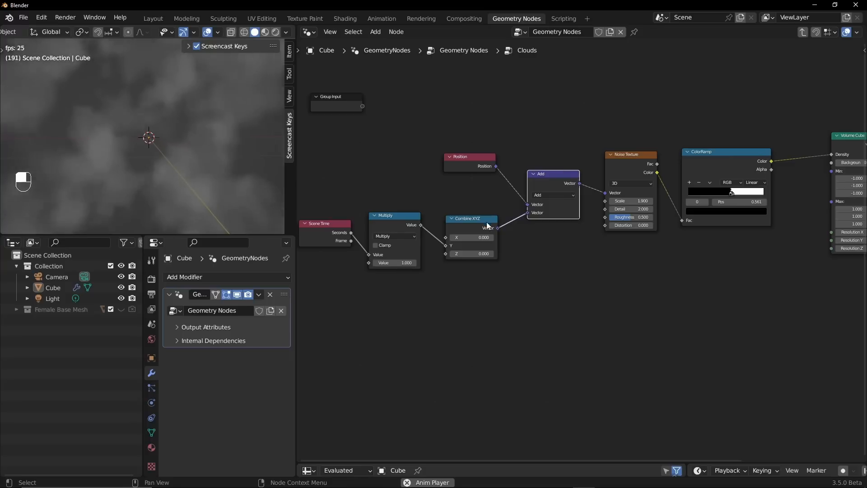
left_click_drag(481, 163, 490, 149)
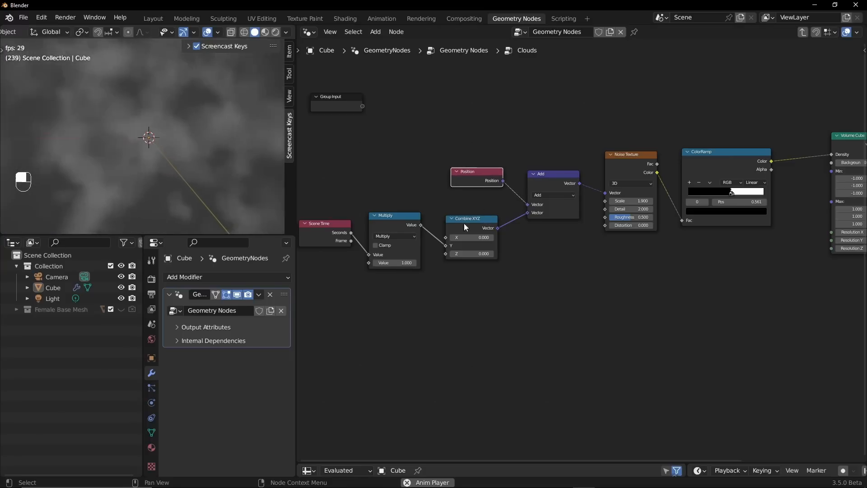
middle_click_drag(489, 244, 443, 262)
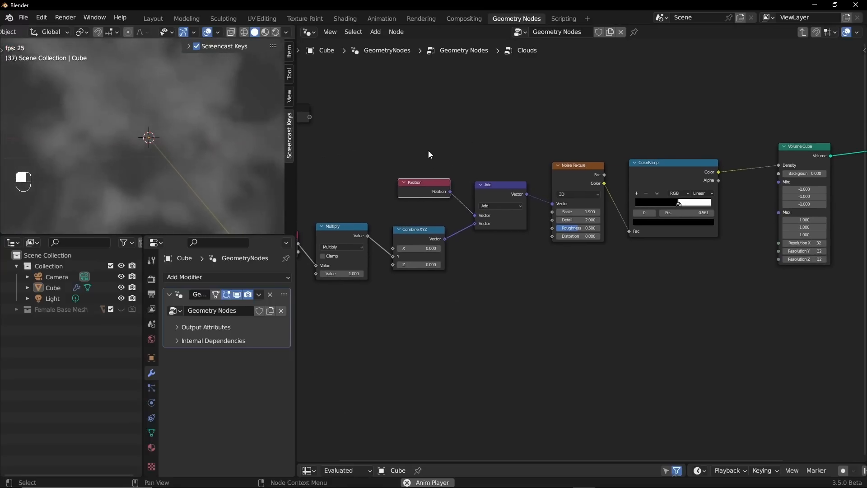
left_click_drag(416, 235, 424, 231)
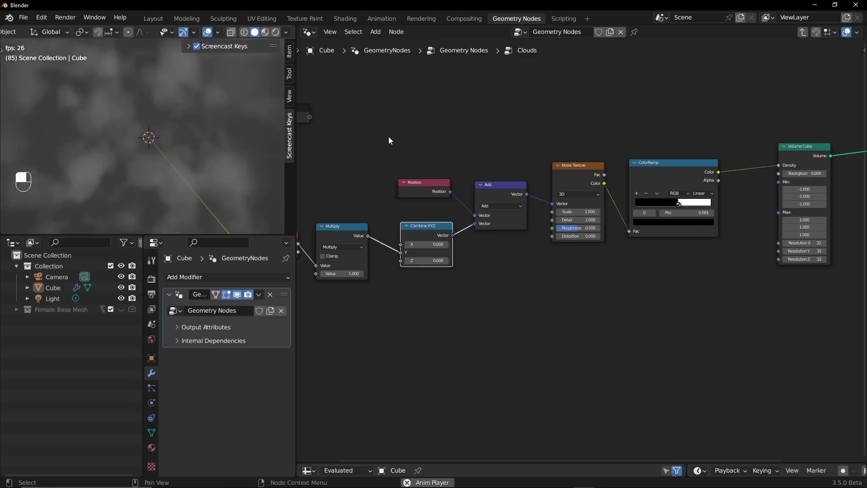
Step: Join the Position, Combine XYZ, Add and Noise Texture nodes in a new frame and shift it slightly
left_click_drag(388, 137, 575, 299)
mouse_move(431, 183)
left_mouse_down()
mouse_move(432, 213)
mouse_move(426, 189)
left_mouse_up()
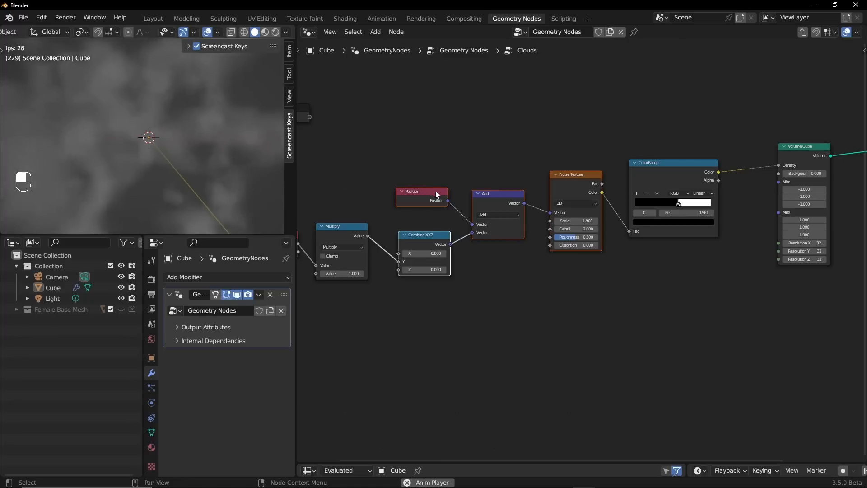
right_click(436, 191)
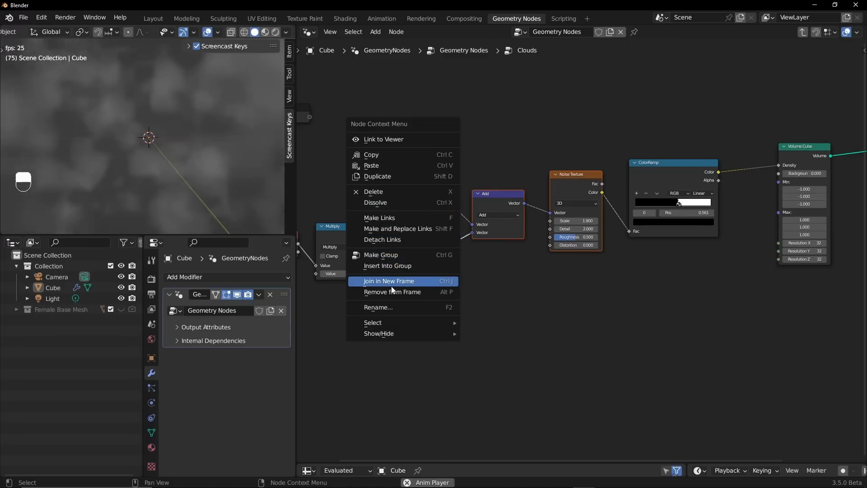
left_click(408, 282)
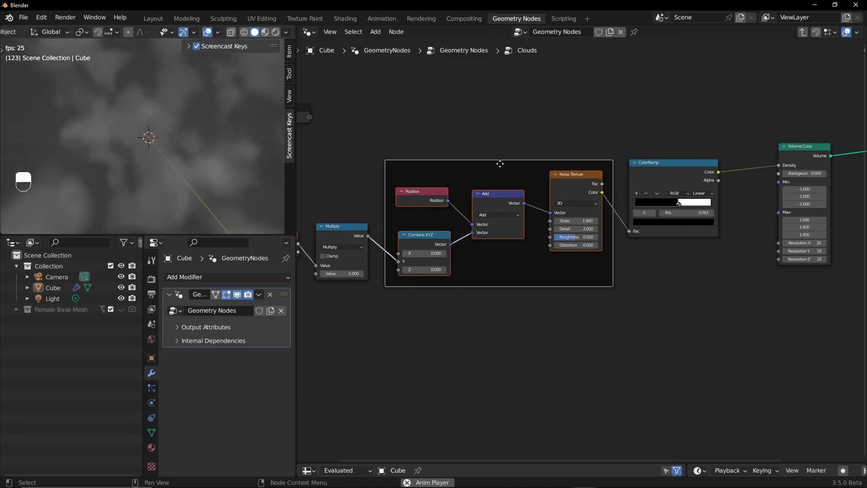
mouse_move(500, 163)
left_mouse_down()
mouse_move(485, 183)
mouse_move(491, 173)
left_mouse_up()
Step: Label the frame around the noise nodes "Cloud Noise"
right_click(488, 178)
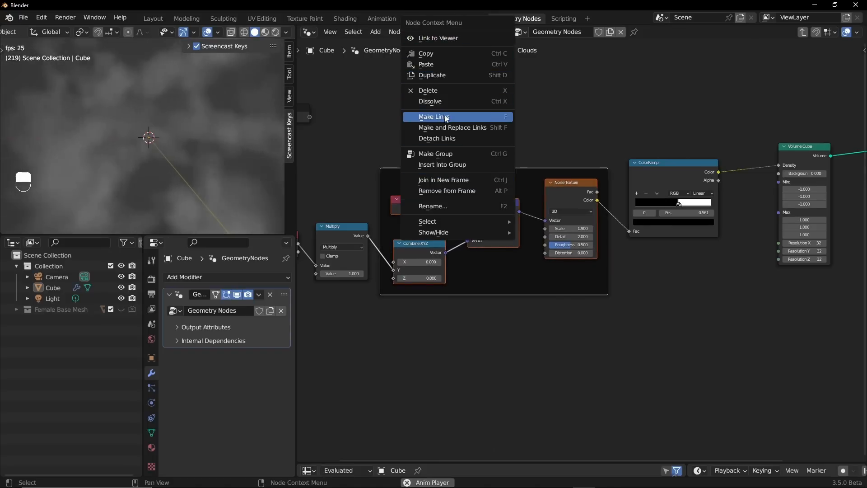
left_click(463, 208)
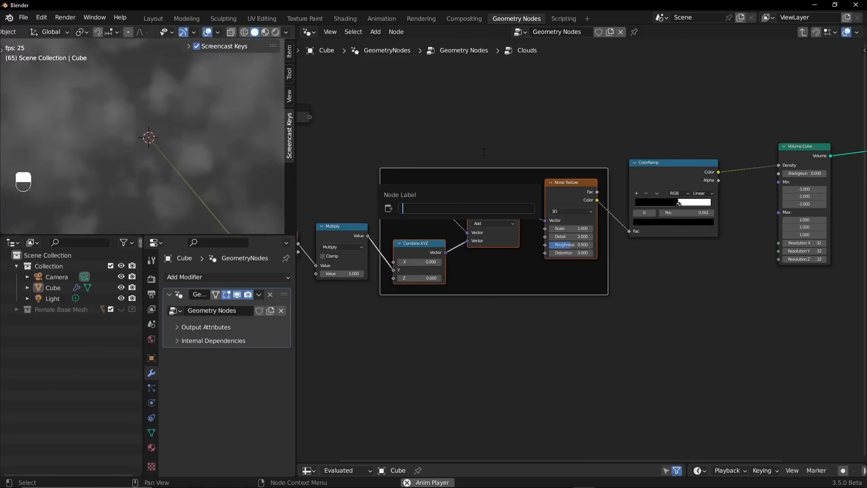
type("No")
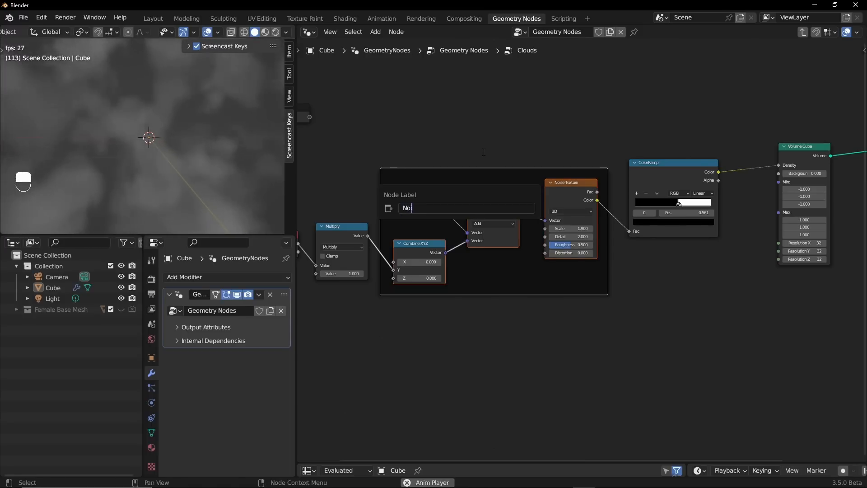
type("ise")
key("BackSpace")
key("BackSpace")
key("BackSpace")
key("BackSpace")
key("BackSpace")
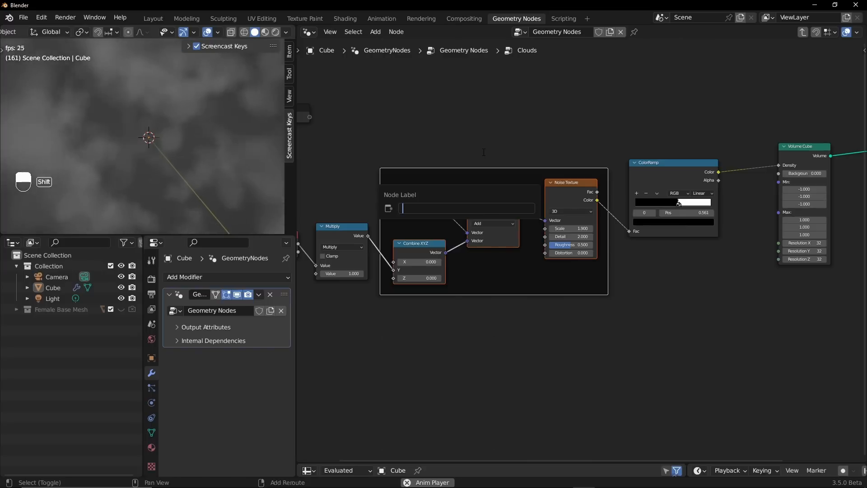
type("Cloud N")
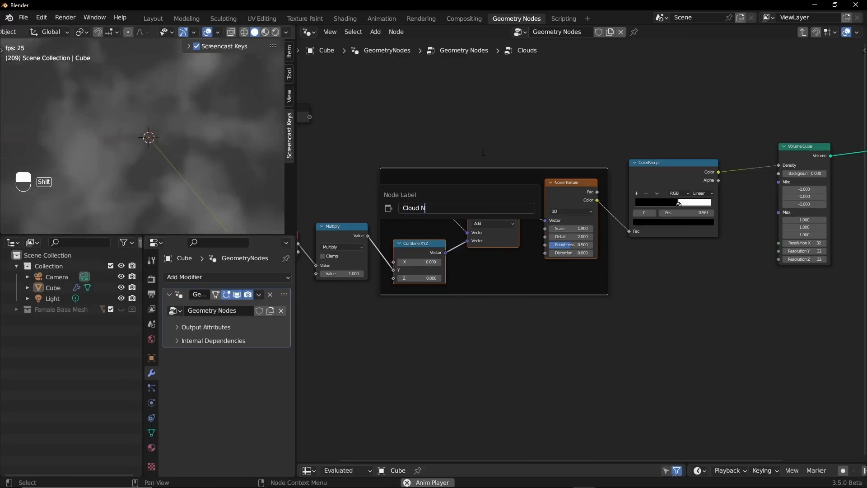
type("oise")
key("Return")
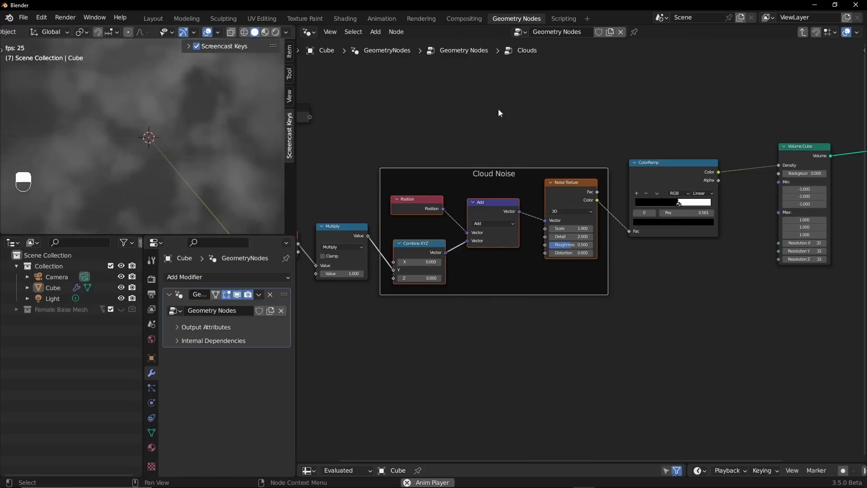
Step: Move Scene Time and Multiply away from the Cloud Noise frame and join them in a new frame
middle_click_drag(446, 142, 631, 118)
left_click_drag(403, 160, 545, 335)
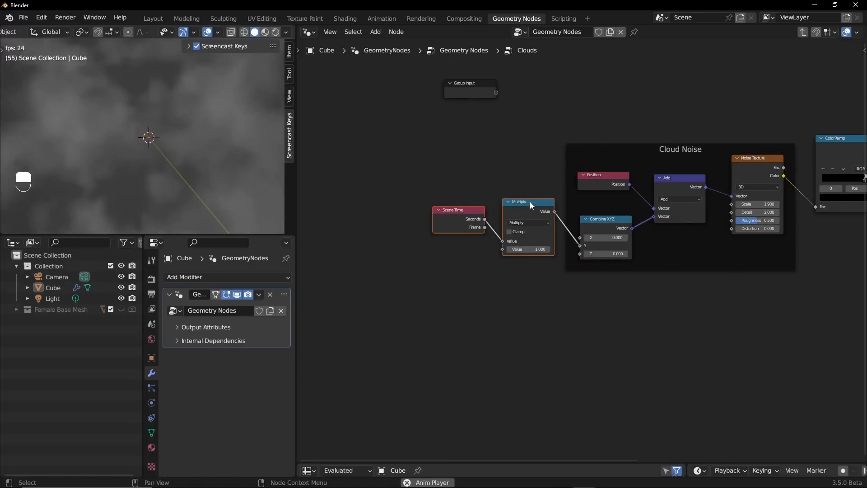
left_click_drag(530, 202, 467, 202)
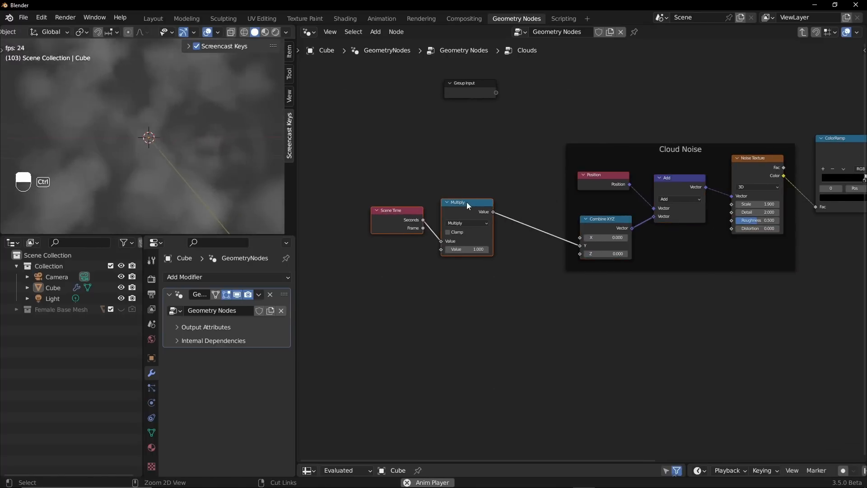
key("ctrl+j")
Step: Label the frame around Scene Time and Multiply "Time Control"
key("F2")
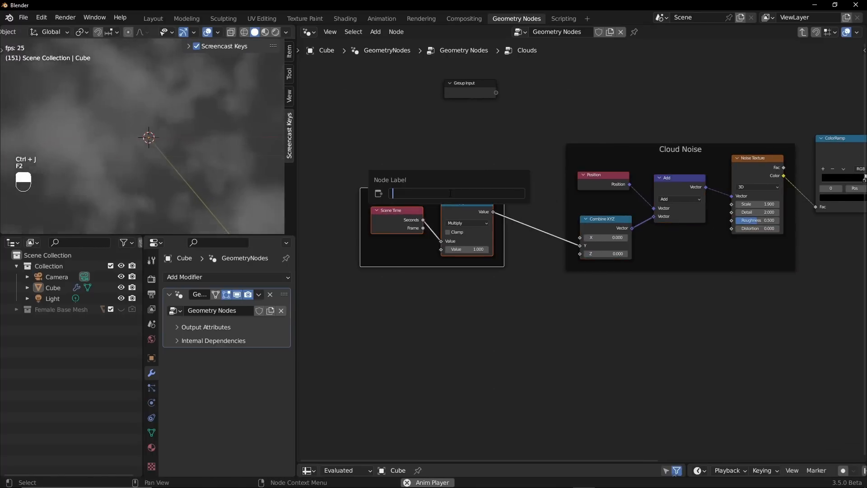
type("T")
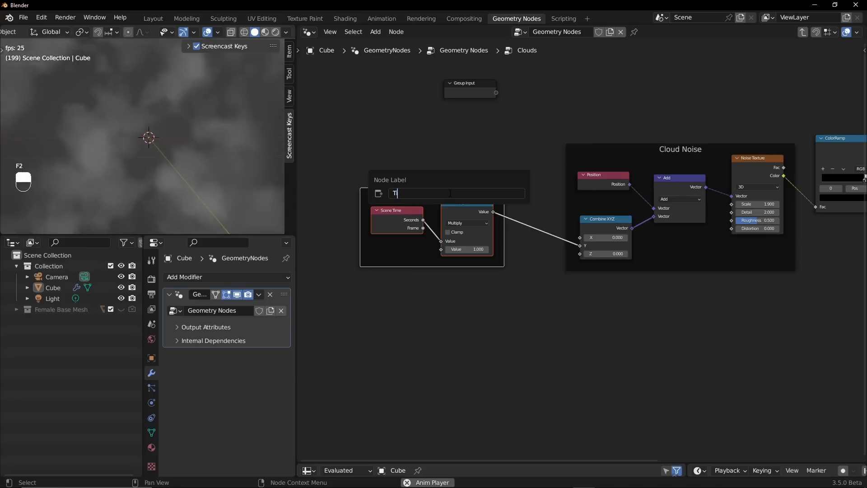
type("ime Cont")
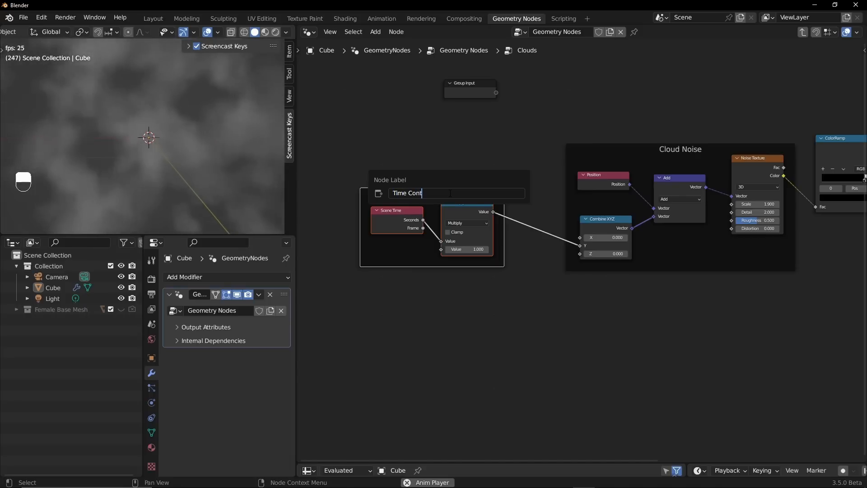
type("rol")
key("Return")
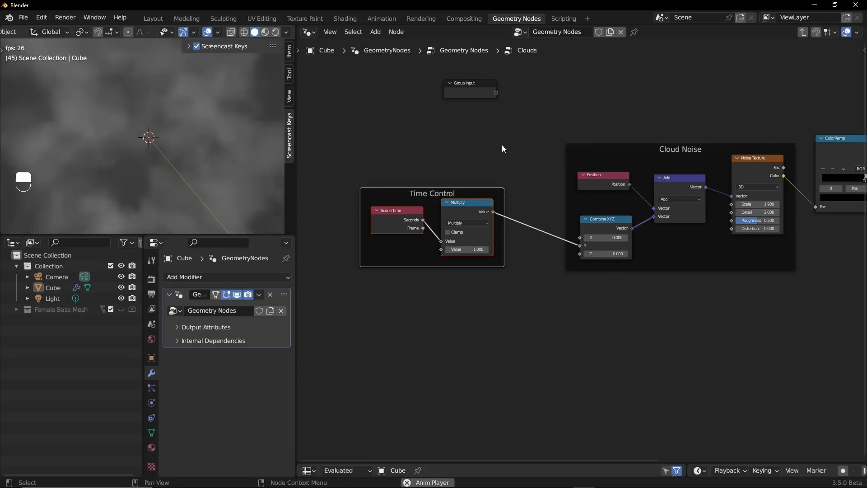
Step: Move the Volume Cube and Group Output nodes closer to the ColorRamp
middle_click_drag(502, 148, 339, 205)
left_click_drag(719, 150, 701, 154)
left_click_drag(843, 138, 809, 146)
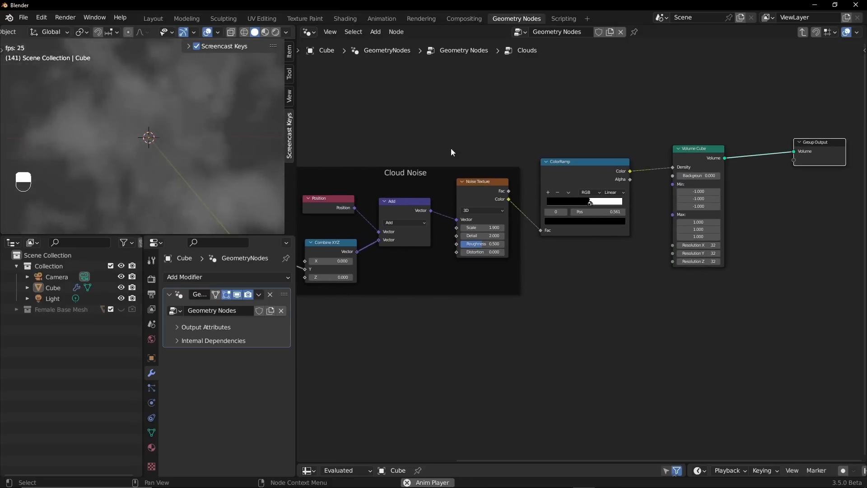
Step: Try deleting the Cloud Noise frame without its nodes and undo the deletions
middle_click_drag(451, 148, 583, 144)
right_click(519, 167)
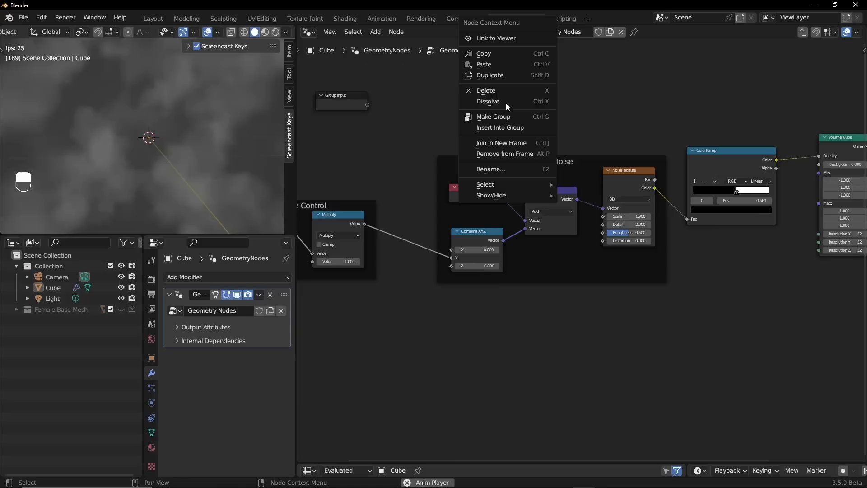
left_click(504, 92)
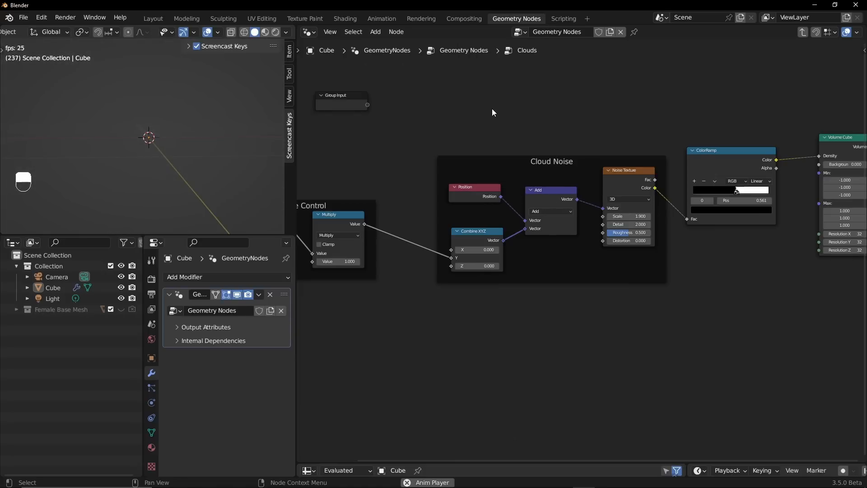
key("ctrl+z")
left_click(545, 161)
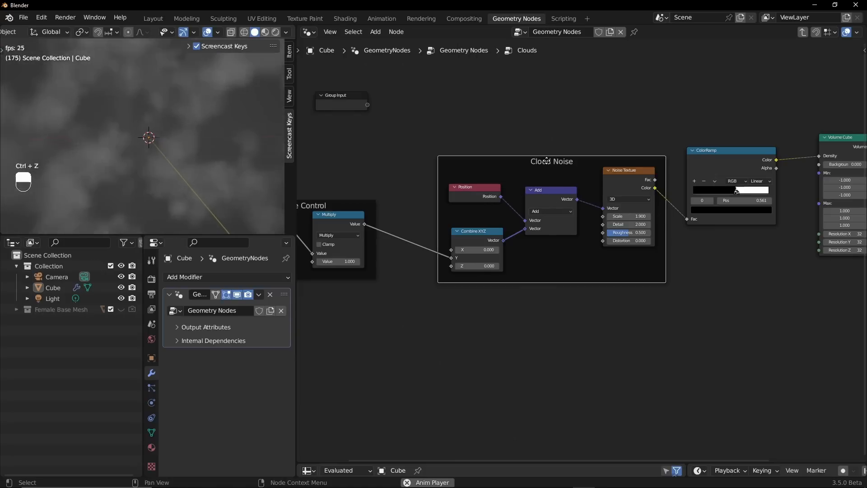
right_click(540, 162)
left_click(538, 162)
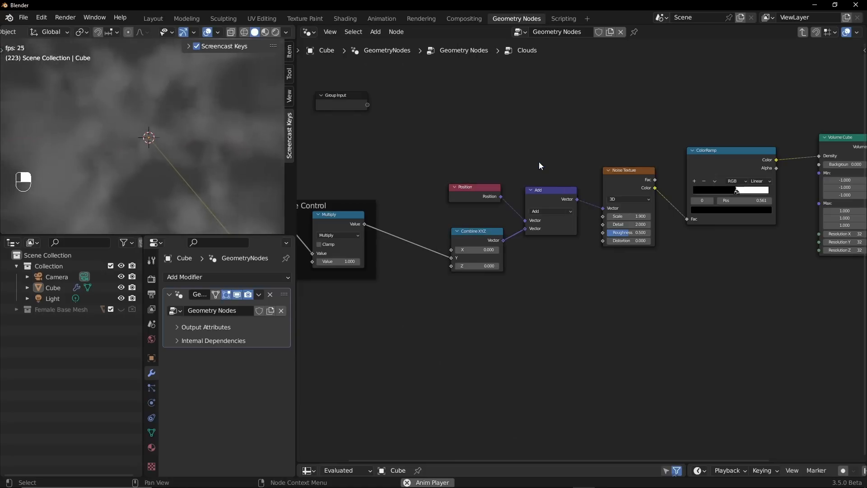
key("ctrl+z")
Step: Leave the Clouds group and place the Clouds node midway between Group Input and Group Output
mouse_move(369, 113)
middle_mouse_down()
mouse_move(419, 117)
mouse_move(373, 107)
middle_mouse_up()
middle_click_drag(626, 110, 563, 116)
middle_click_drag(410, 135, 486, 139)
key("Tab")
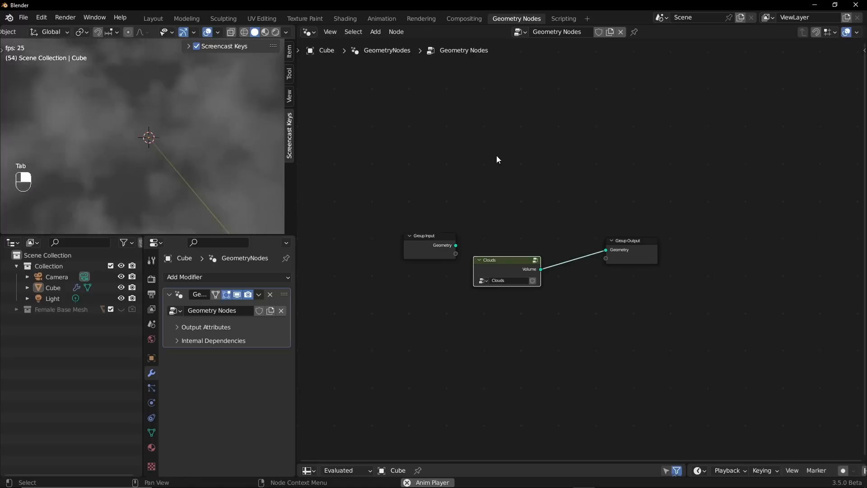
scroll(583, 248, "up", 2)
left_click_drag(464, 264, 493, 242)
middle_click_drag(470, 221, 515, 162)
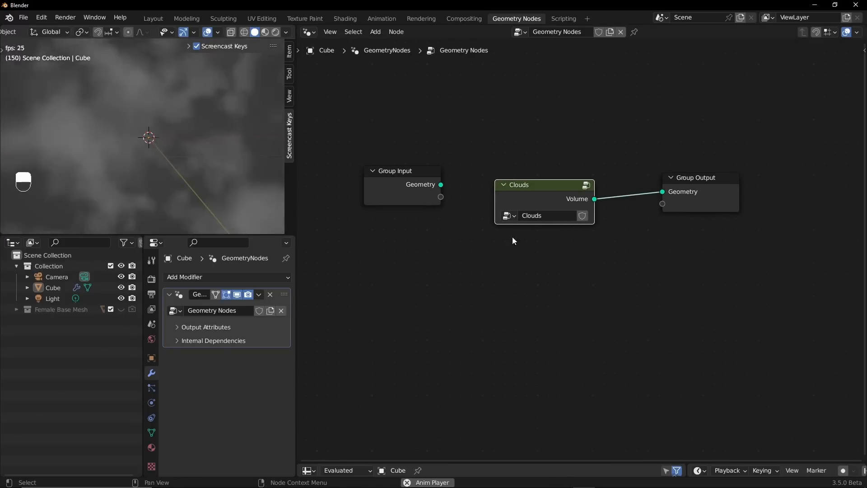
Step: Add two more instances of the Clouds group below the existing Clouds node in the parent tree
key("shift+a")
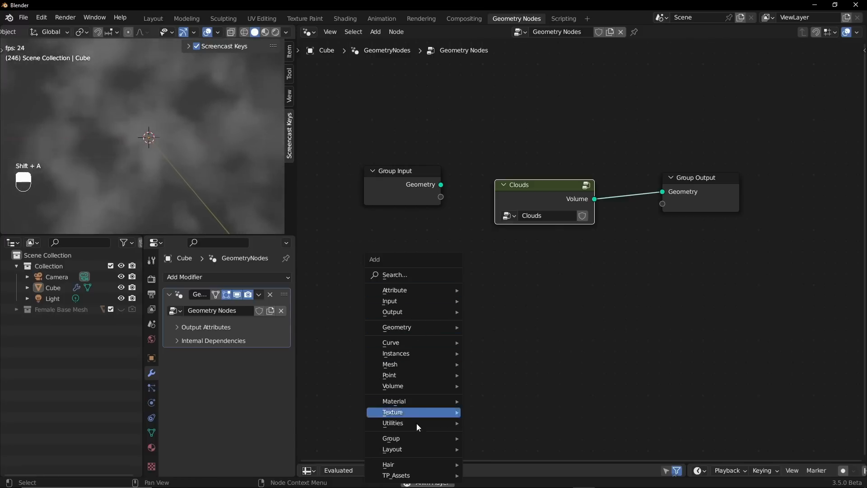
mouse_move(408, 438)
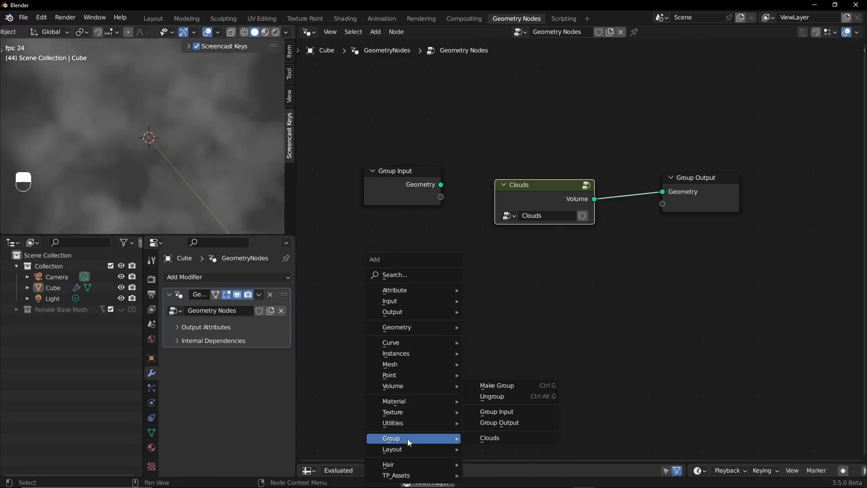
left_click(502, 440)
left_click(510, 312)
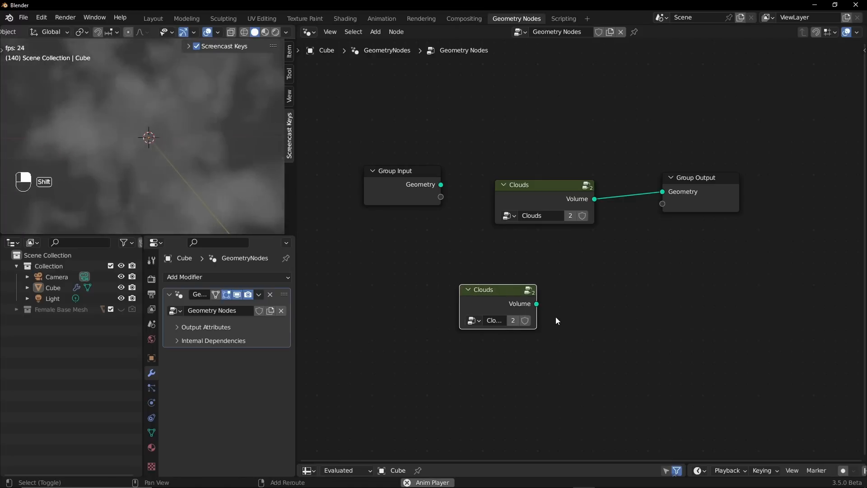
key("shift+a")
left_click(597, 368)
left_click(607, 296)
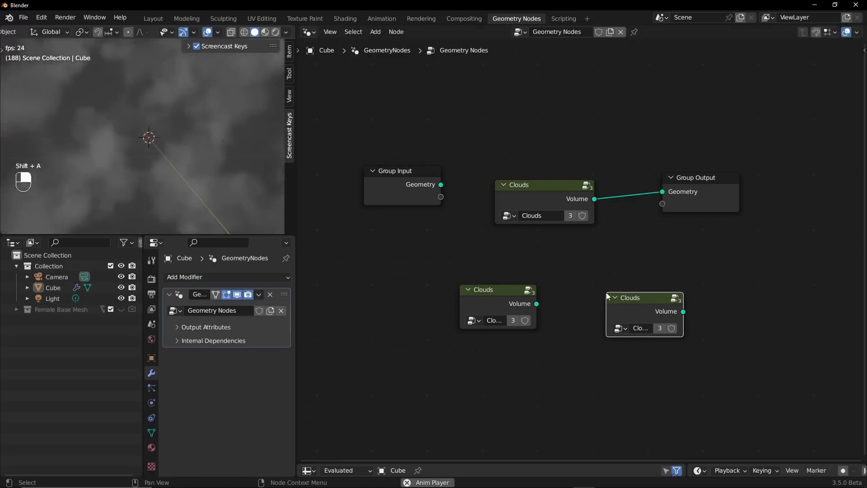
left_click(433, 289)
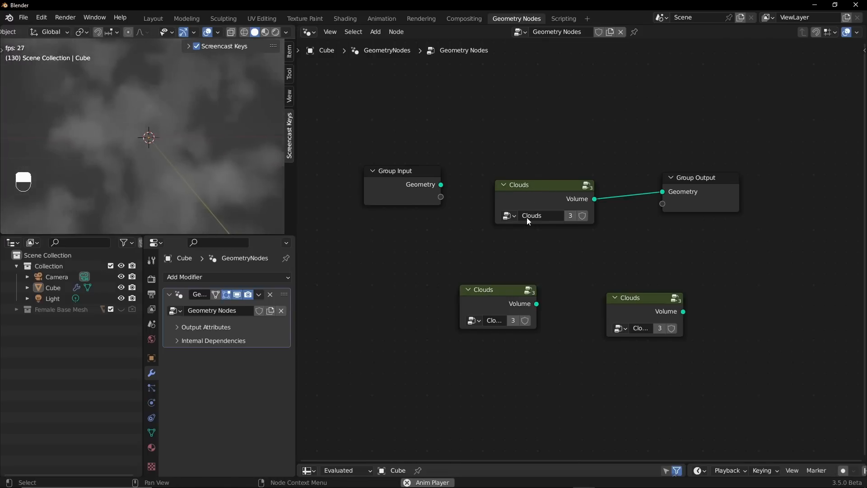
Step: Delete the two unconnected Clouds nodes, keeping only the one linked to Group Output
mouse_move(641, 300)
left_mouse_down()
mouse_move(652, 298)
mouse_move(635, 296)
left_mouse_up()
left_click_drag(500, 297, 493, 299)
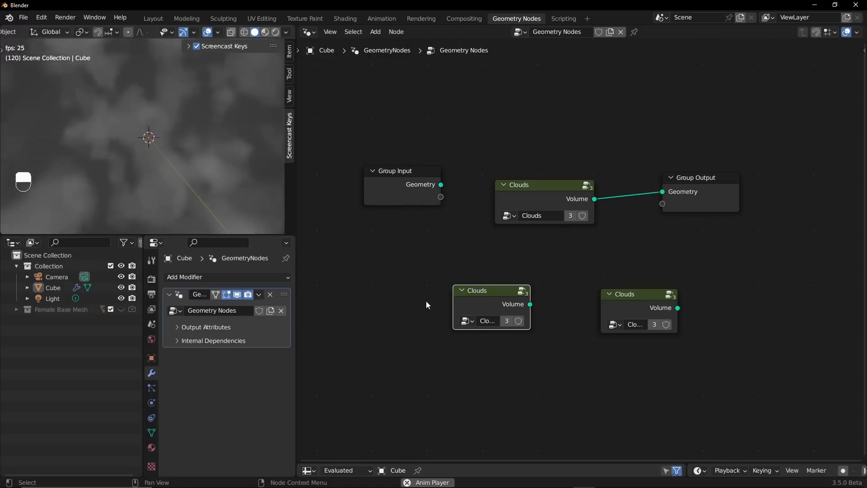
left_click_drag(416, 284, 717, 394)
key("Delete")
Step: Enter the Clouds group, move its empty Group Input closer to the Cloud Noise frame and return to the parent tree
left_click(545, 183)
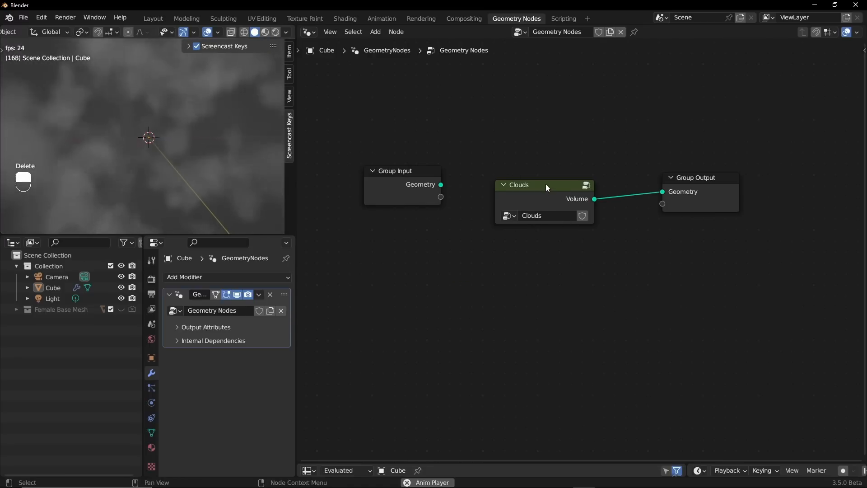
key("Tab")
key("Tab")
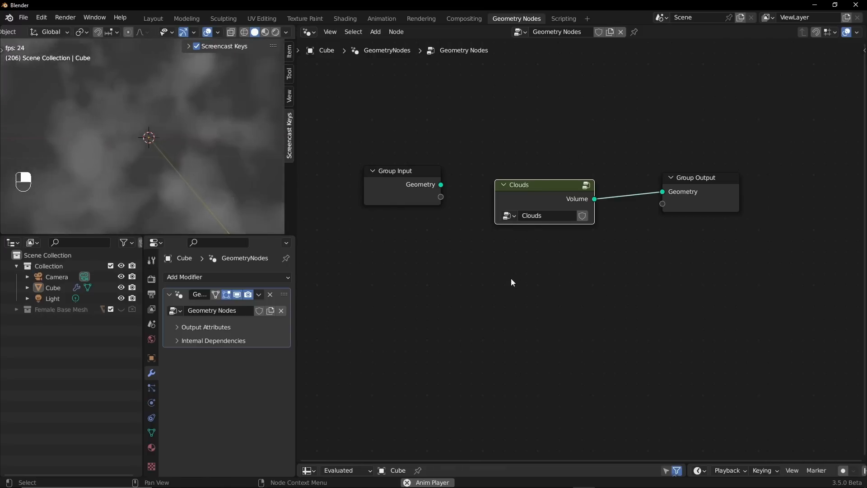
key("Tab")
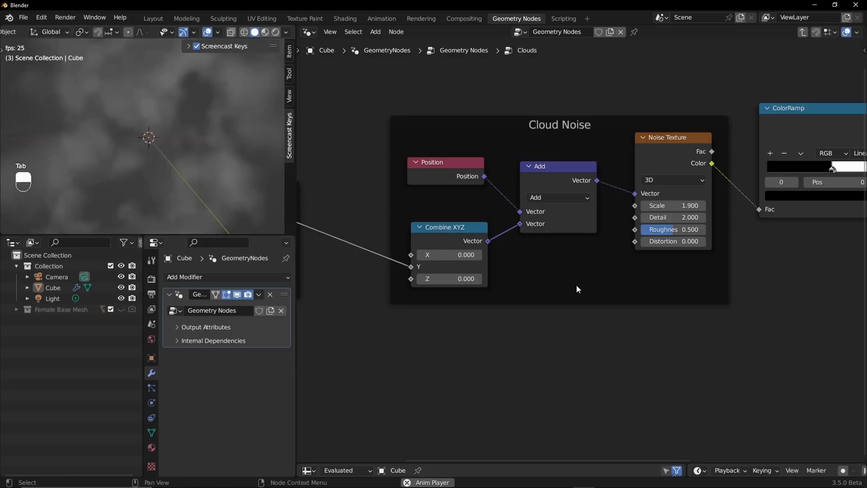
scroll(670, 274, "down", 6)
middle_click_drag(713, 232, 704, 259)
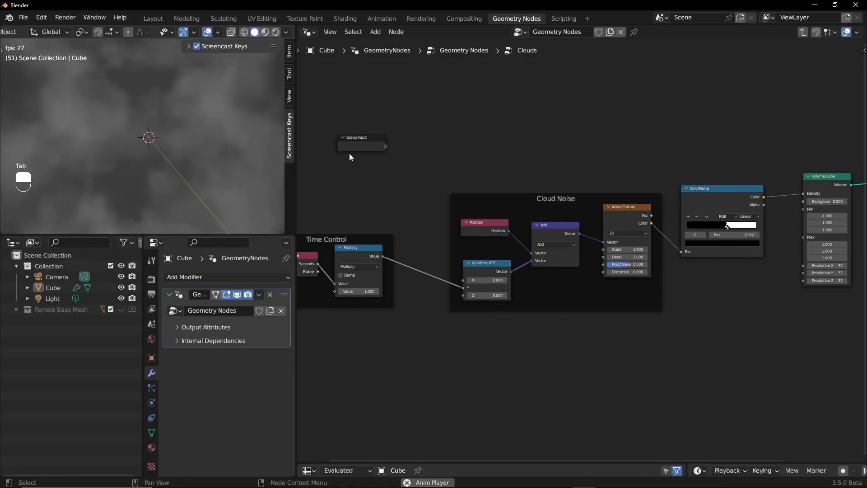
left_click_drag(380, 136, 436, 131)
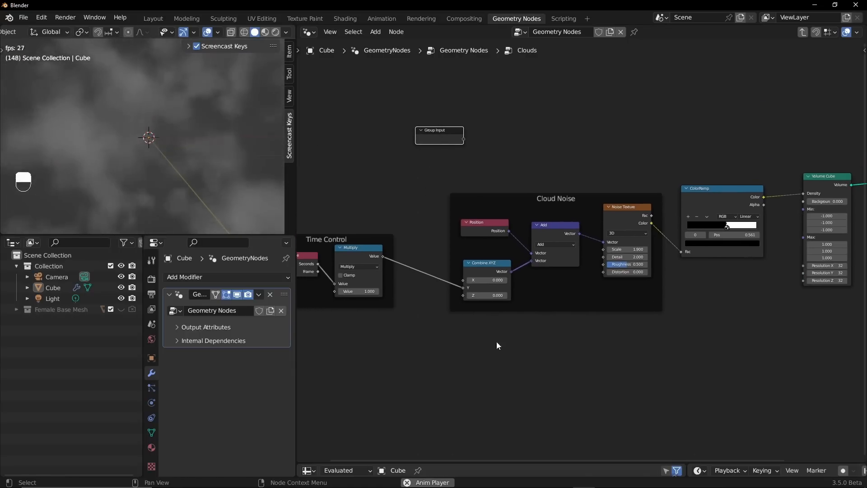
key("Tab")
scroll(542, 252, "up", 2)
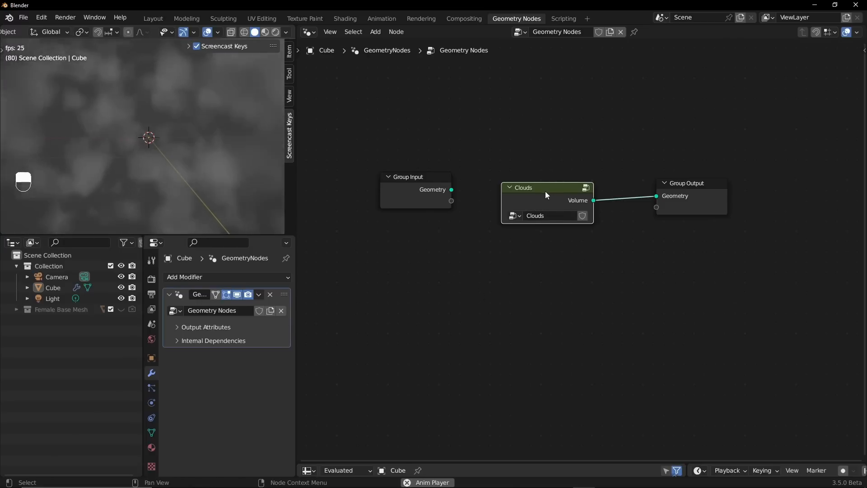
Step: Inside the Clouds group, place Group Input below the ColorRamp and link one new input to the Volume Cube's Resolution X, Y and Z
key("Tab")
middle_click_drag(403, 93, 335, 150)
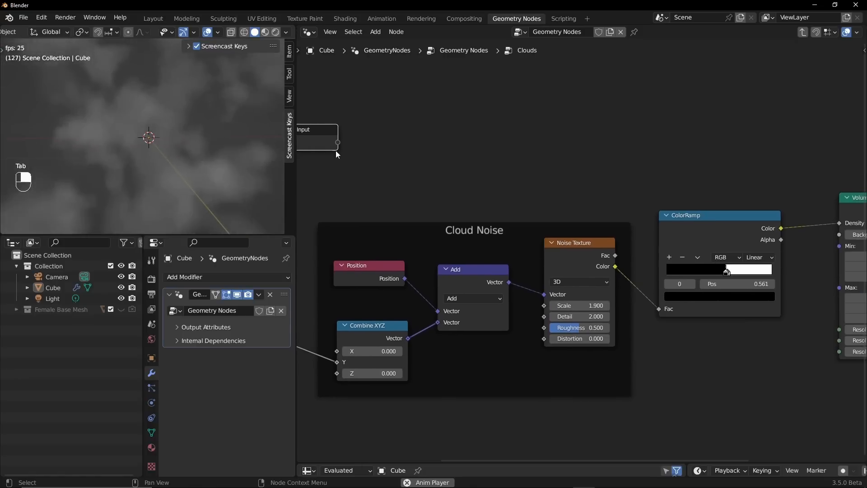
left_click_drag(335, 151, 749, 376)
middle_click_drag(749, 375, 488, 303)
left_click_drag(453, 334, 483, 335)
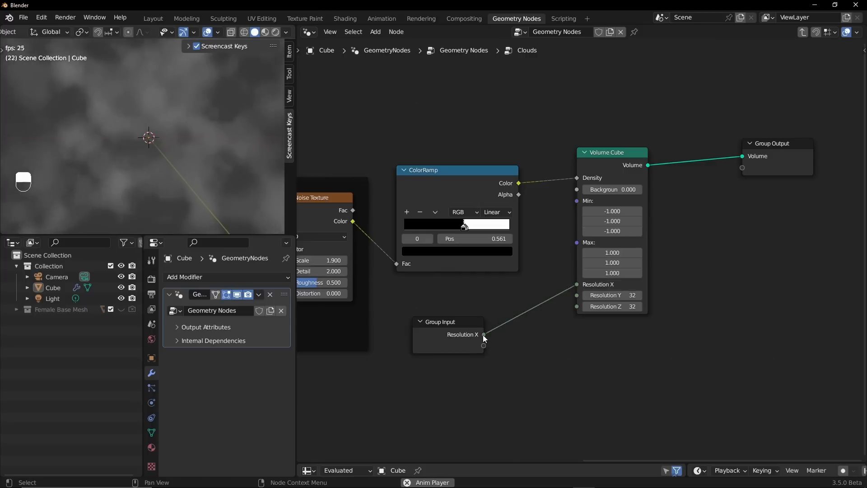
left_click_drag(576, 295, 475, 323)
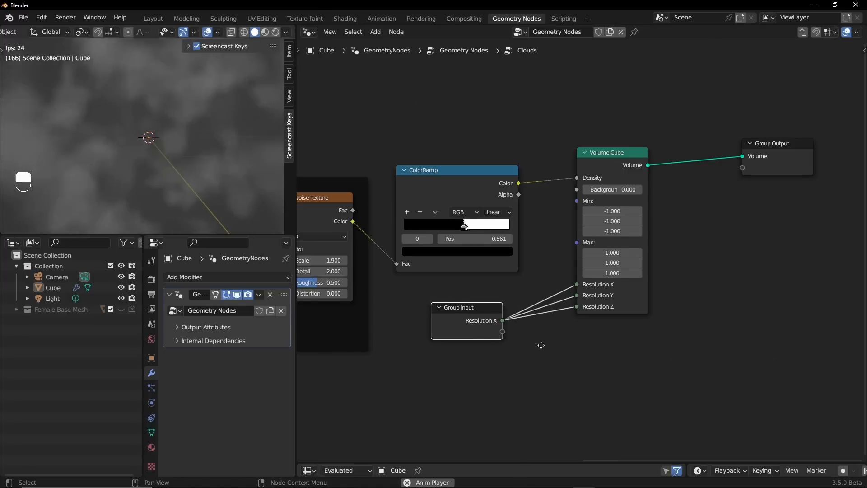
Step: Rename the group's Resolution X input as Resolution, keep its type as Integer and widen the sidebar
middle_click_drag(541, 345, 521, 347)
key("n")
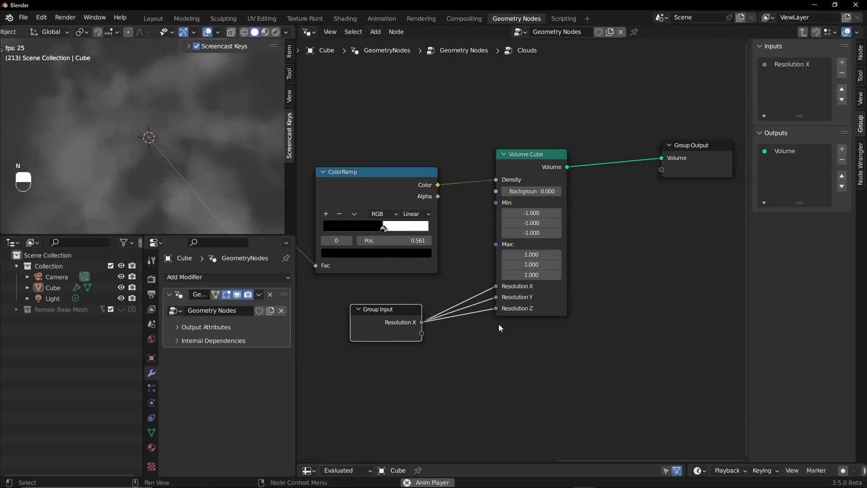
left_click(797, 64)
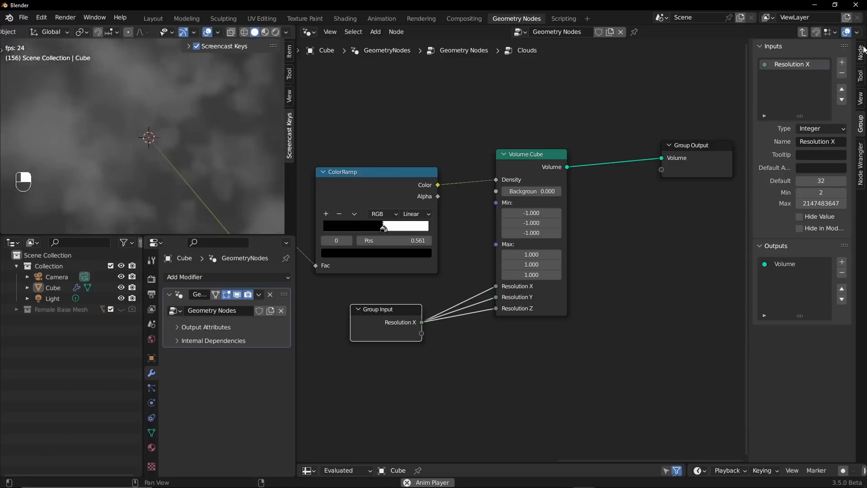
left_click(860, 176)
left_click(859, 126)
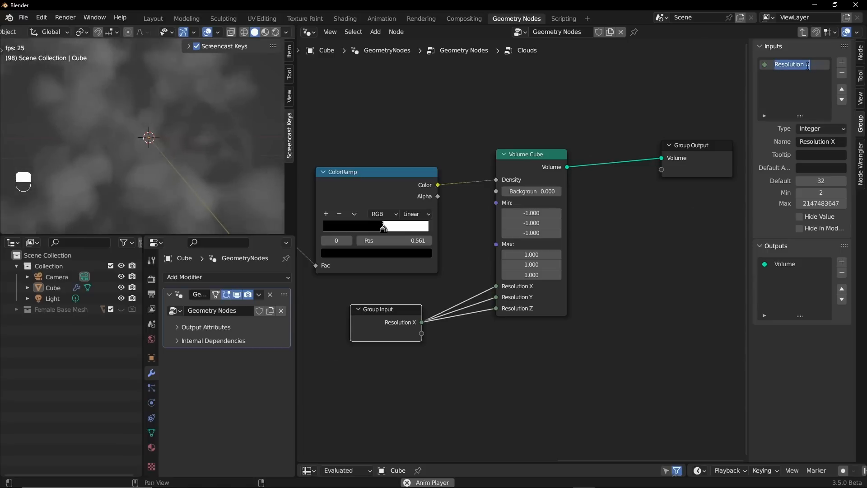
left_click(834, 142)
left_click(833, 142)
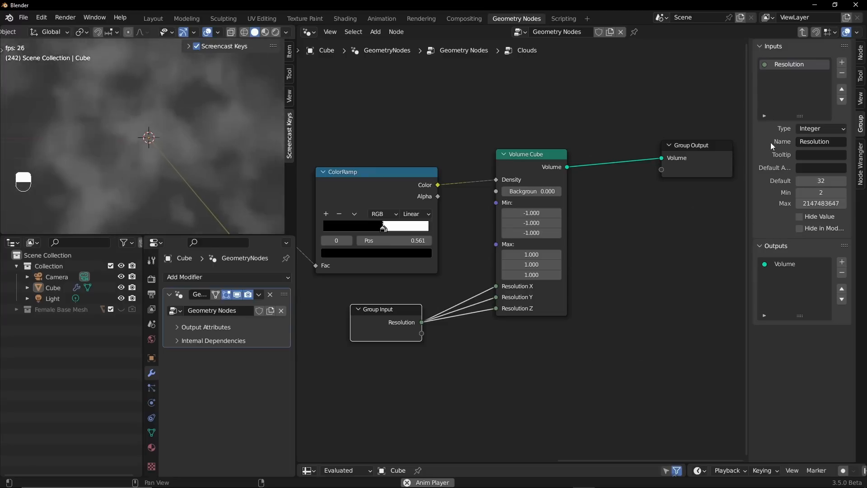
left_click(826, 128)
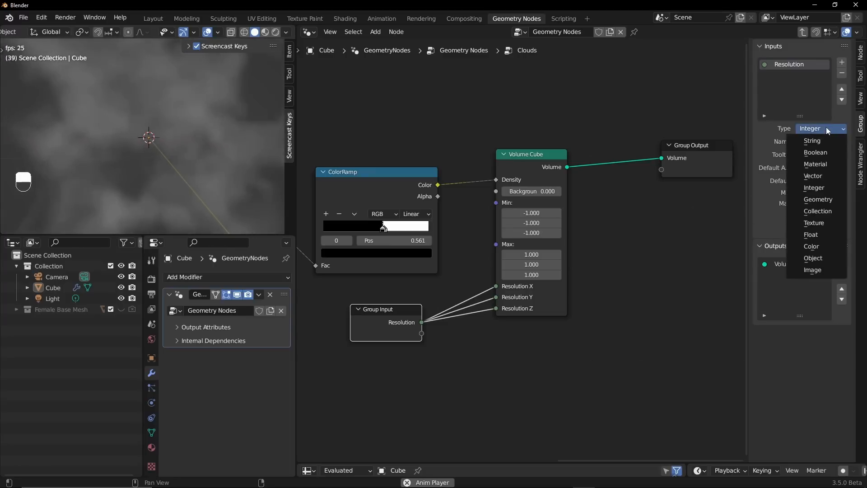
left_click(825, 129)
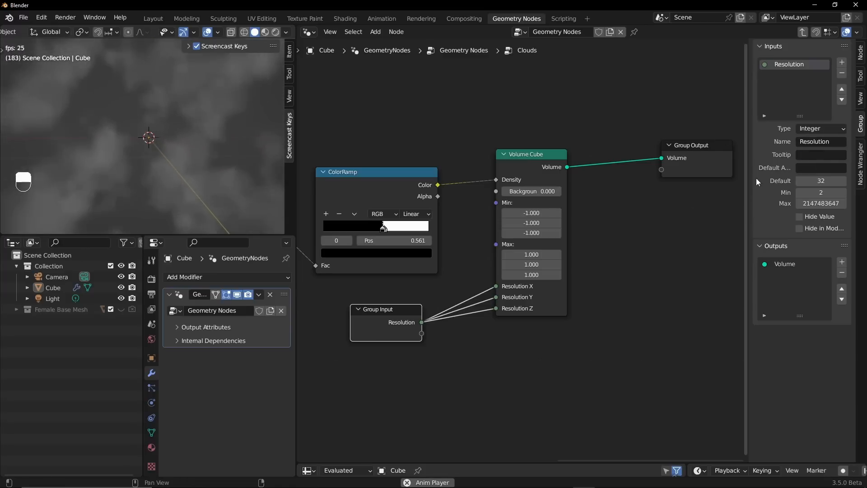
mouse_move(748, 185)
left_mouse_down()
mouse_move(671, 193)
mouse_move(735, 186)
left_mouse_up()
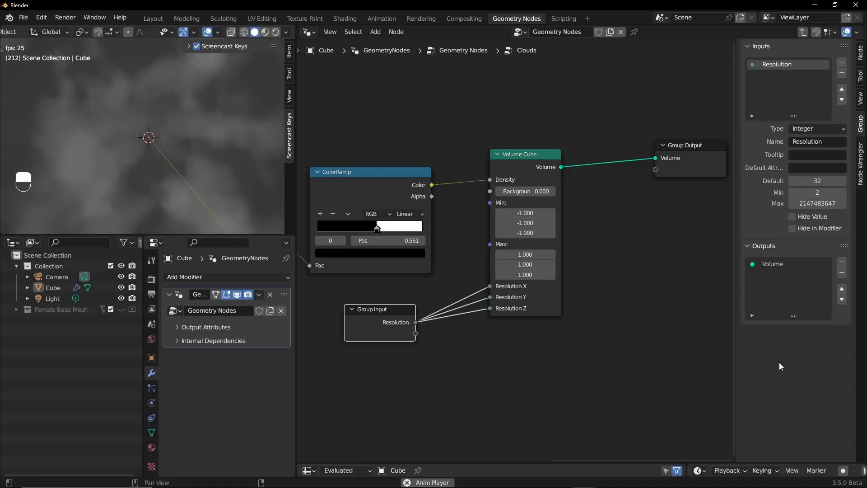
Step: Try placing the Group Input node below the Cloud Noise frame and nudge the Noise Texture slightly
middle_click_drag(395, 321, 420, 306)
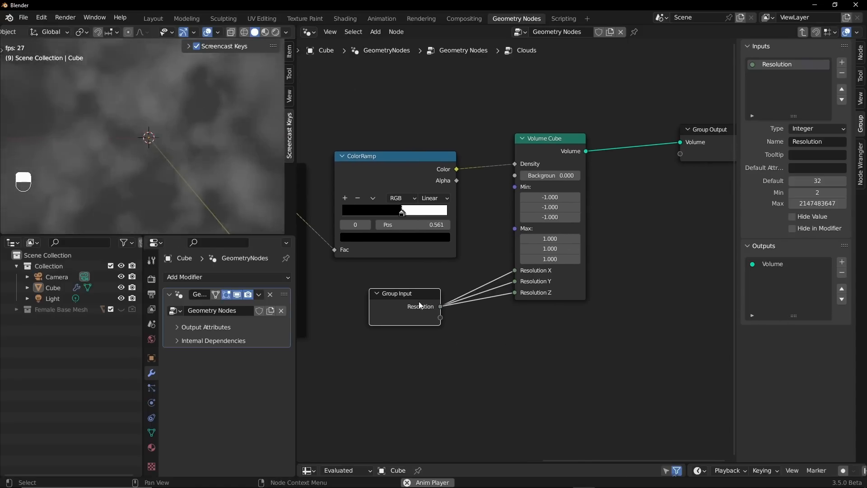
left_click_drag(420, 306, 436, 298)
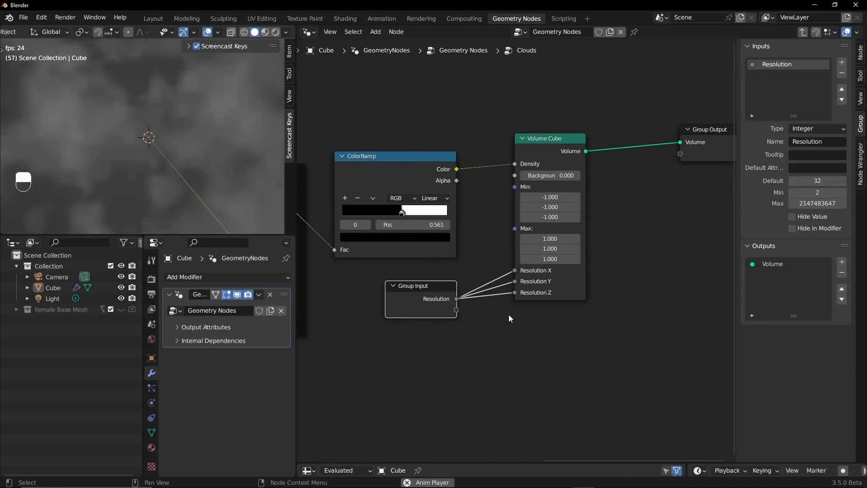
middle_click_drag(322, 349, 565, 303)
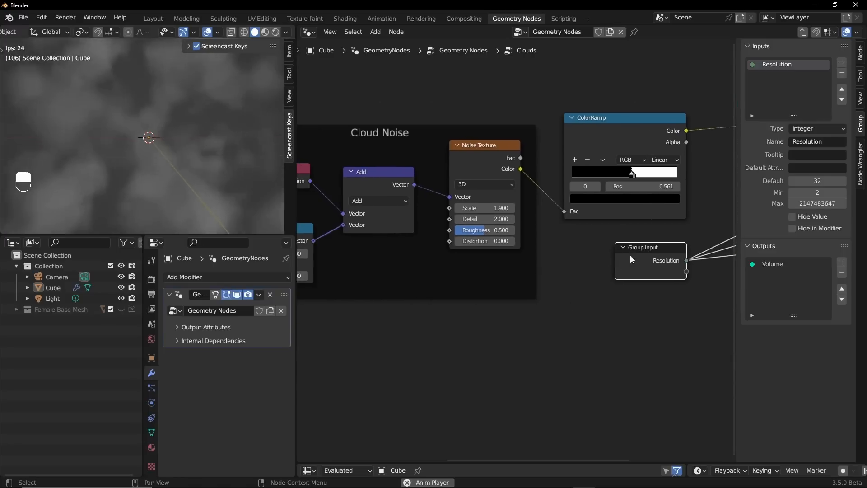
left_click_drag(635, 255, 435, 377)
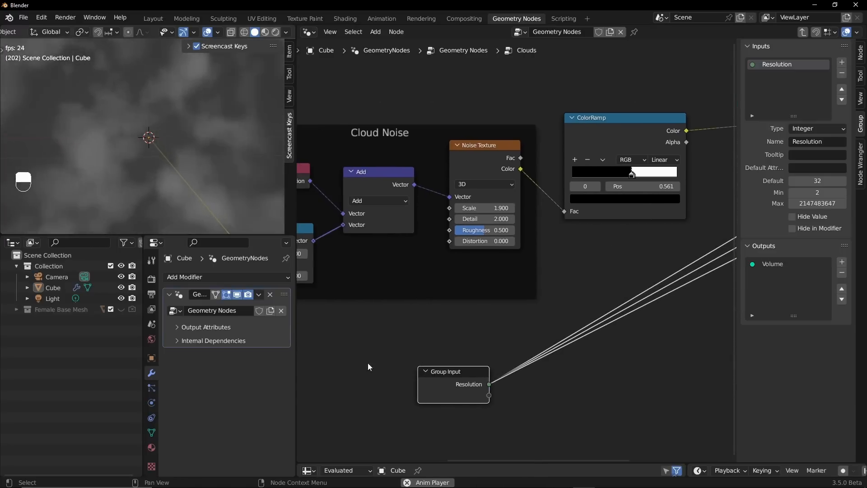
middle_click_drag(342, 329, 395, 316)
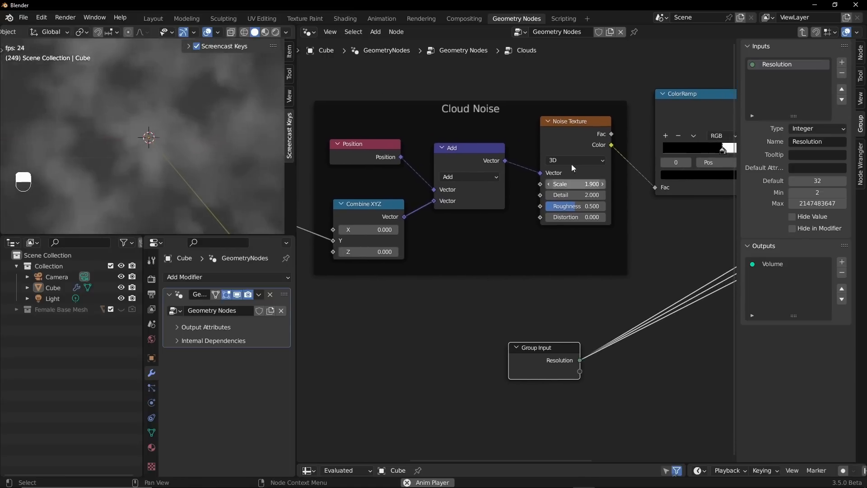
left_click_drag(568, 123, 563, 127)
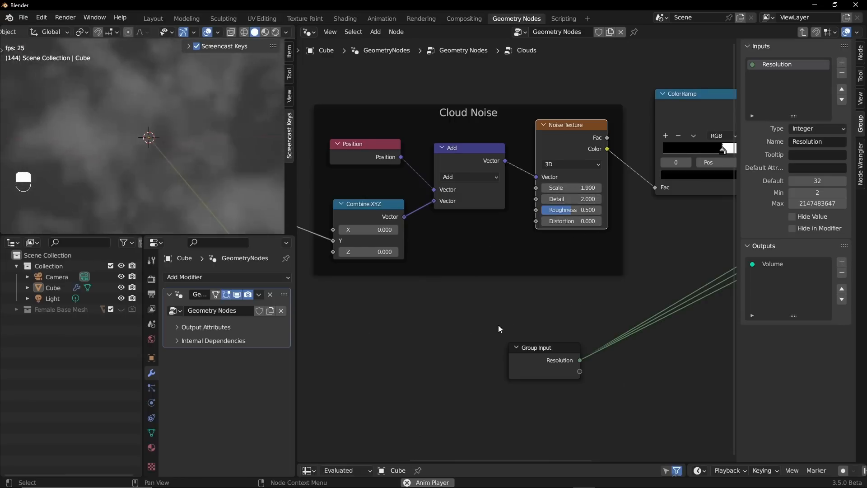
Step: Expose the Noise Texture's Scale as a group input, cut its link and leave Group Input below the ColorRamp
middle_click_drag(497, 324, 390, 329)
left_click_drag(390, 329, 316, 308)
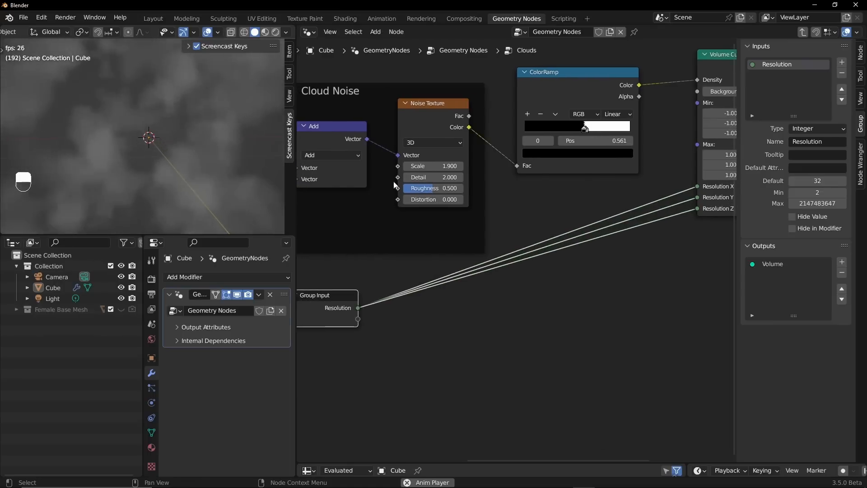
left_click_drag(397, 166, 608, 248)
right_click_drag(548, 211, 508, 264, "ctrl")
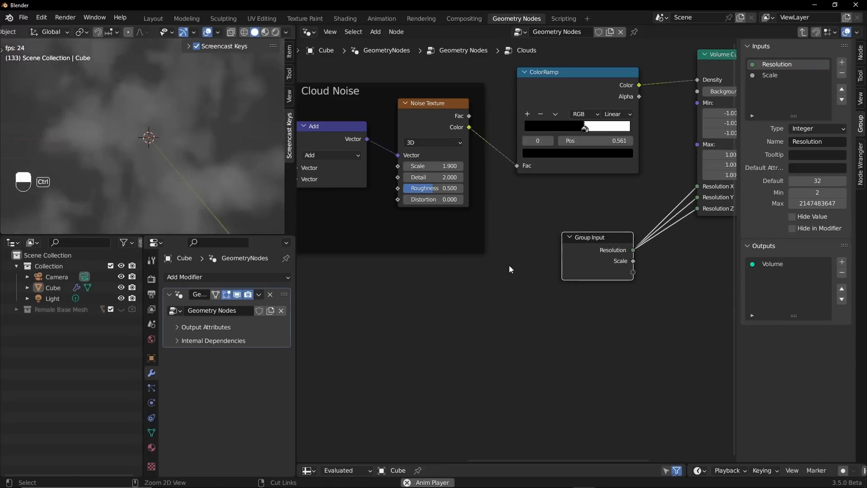
Step: Duplicate Group Input below the Cloud Noise frame and link it to the Noise Texture's Scale, Detail and Distortion
middle_click_drag(437, 290, 486, 301)
key("shift+d")
left_click(359, 306)
left_click_drag(486, 298, 458, 289)
left_click_drag(545, 173, 458, 316)
left_click_drag(546, 185, 466, 317)
left_click_drag(545, 207, 466, 329)
Step: Duplicate Group Input below the Time Control frame and link a new input to the Multiply node's second Value
middle_click_drag(400, 296, 570, 265)
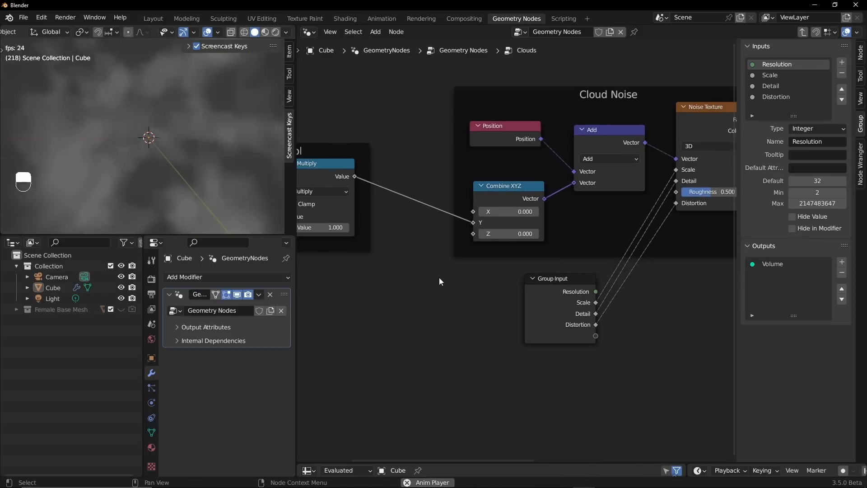
middle_click_drag(438, 279, 593, 271)
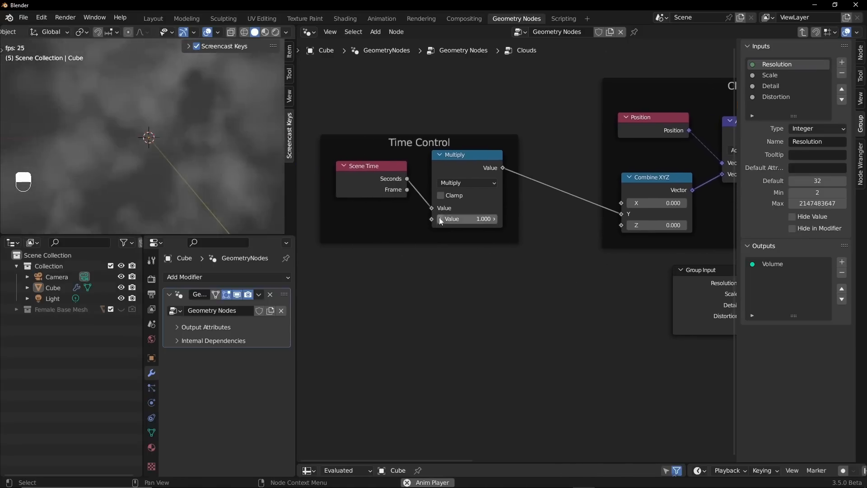
left_click(707, 296)
key("shift+d")
left_click(348, 290)
middle_click_drag(402, 260, 464, 275)
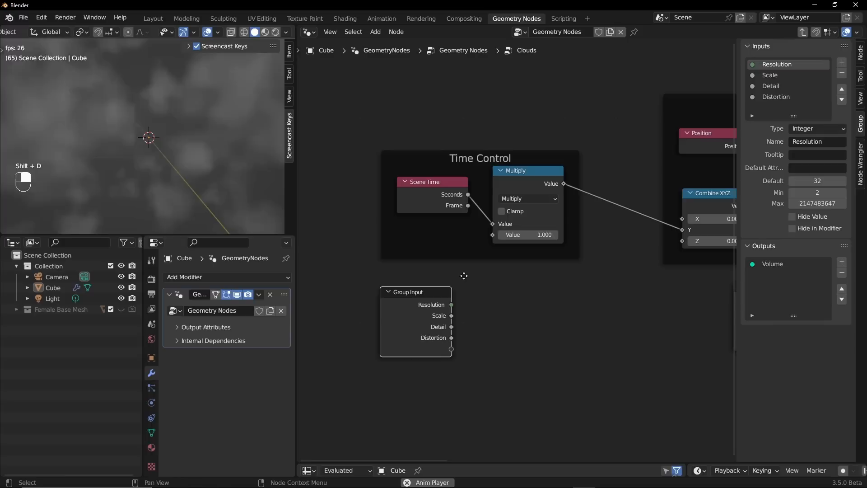
left_click_drag(493, 234, 413, 323)
Step: Rename the group's new Value input as Speed
left_click(770, 108)
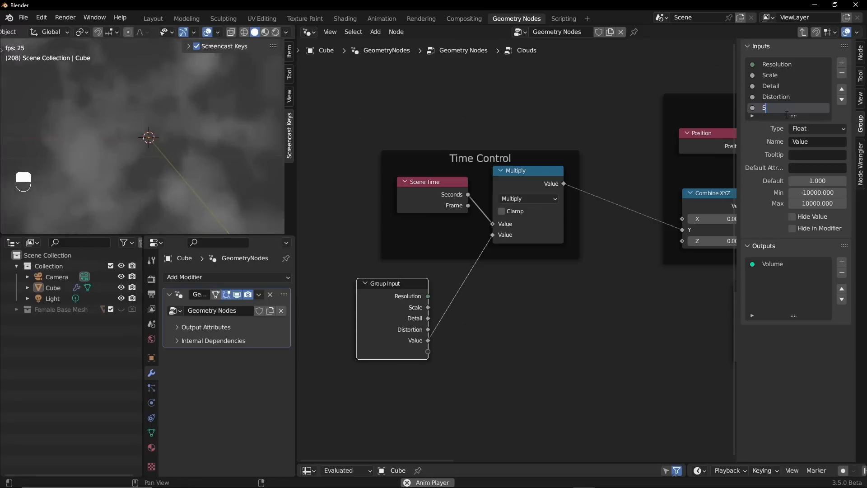
type("Speed")
key("Return")
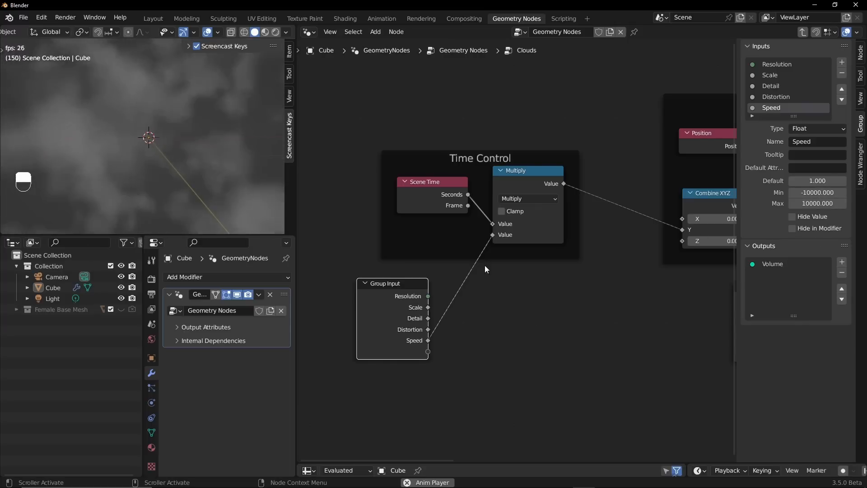
Step: Leave the Clouds group and move the Clouds and Group Input nodes to space them evenly before Group Output
scroll(528, 312, "down", 3)
middle_click_drag(546, 275, 444, 274)
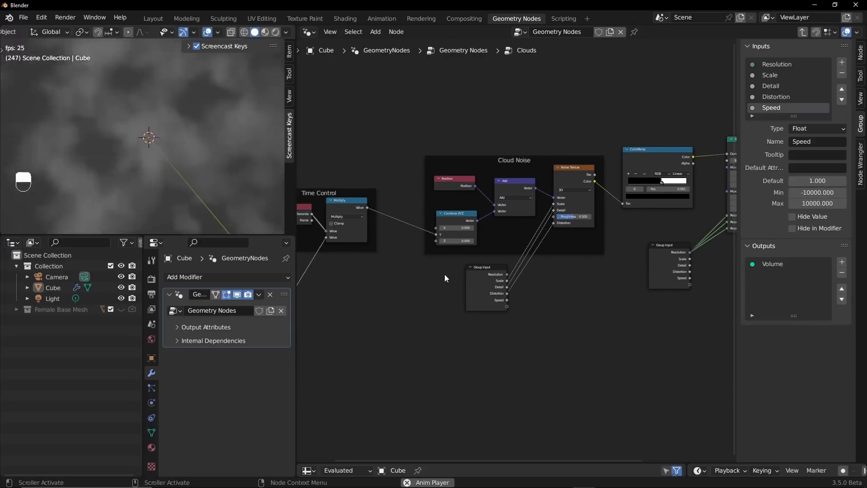
key("Tab")
scroll(487, 281, "up", 4)
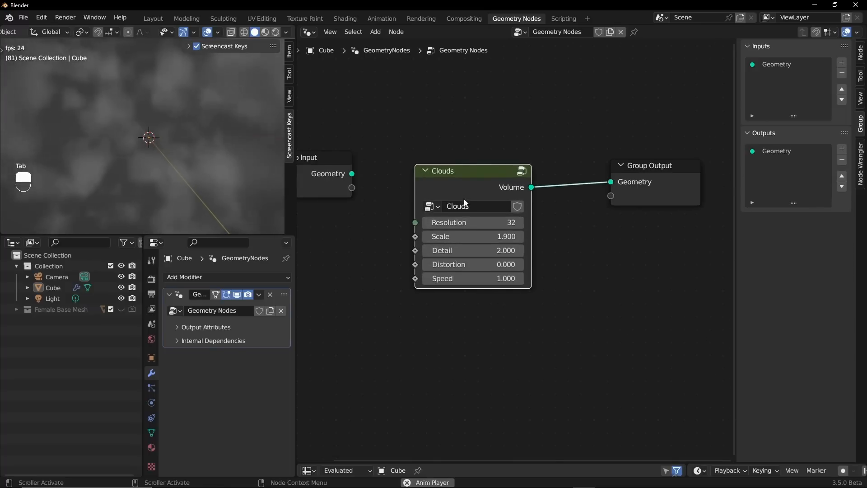
left_click_drag(459, 173, 474, 162)
left_click_drag(328, 160, 376, 165)
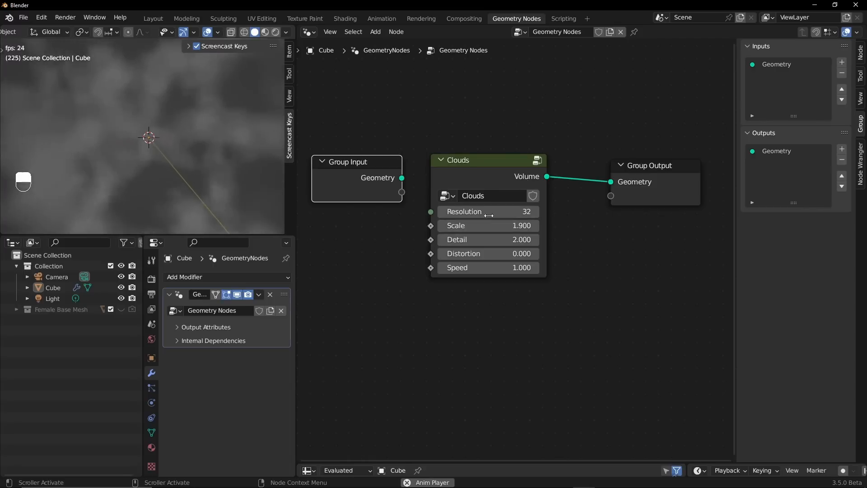
Step: Set the Clouds node's Scale to 1.3, Detail to 3.6, Distortion to 1.2 and Speed to 0.2
mouse_move(484, 229)
left_mouse_down()
mouse_move(506, 229)
mouse_move(470, 225)
left_mouse_up()
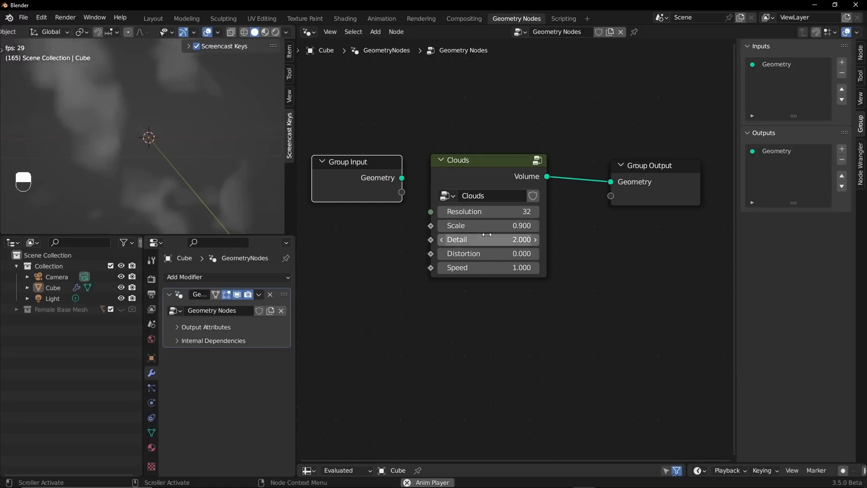
left_click_drag(489, 226, 492, 253)
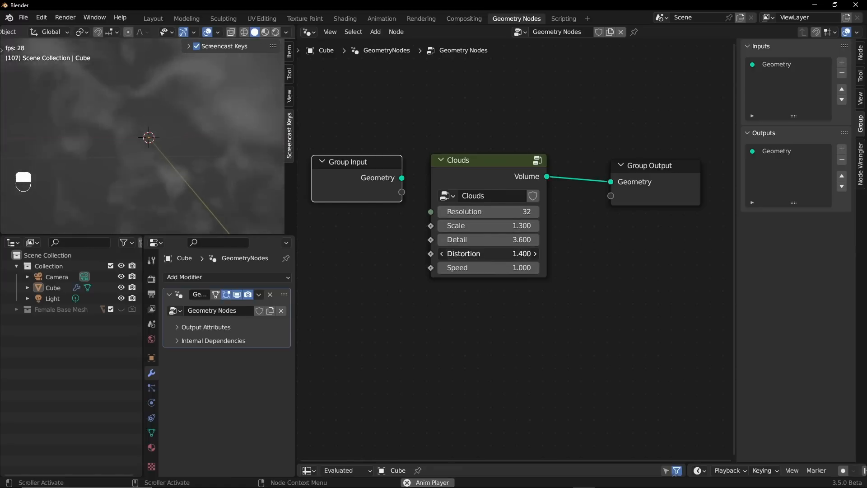
mouse_move(474, 253)
left_mouse_down()
mouse_move(481, 270)
mouse_move(470, 270)
left_mouse_up()
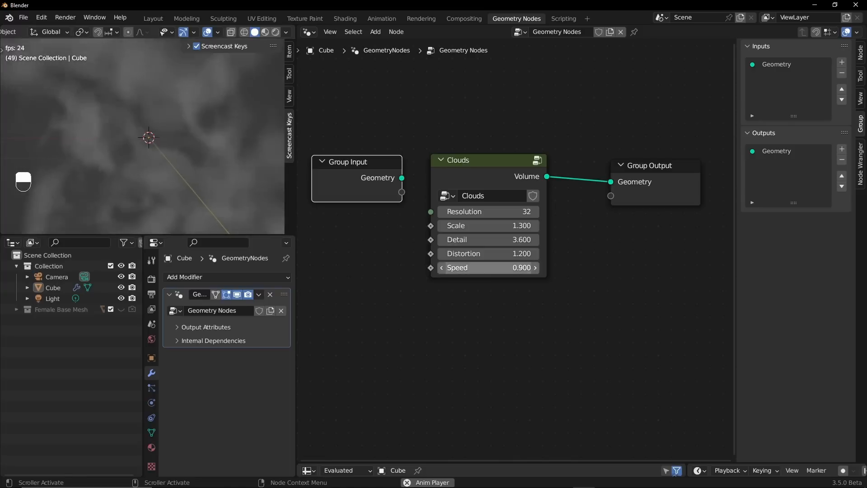
left_click(479, 270)
type("0.2")
key("Return")
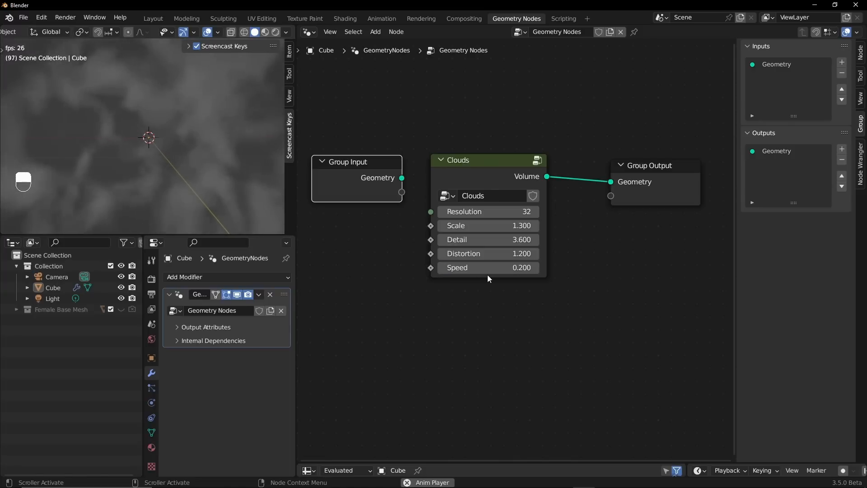
Step: Duplicate the Clouds node below the original and make the copy's node group single-user
left_click(447, 299)
left_click_drag(475, 172, 472, 170)
key("shift+d")
left_click(470, 365)
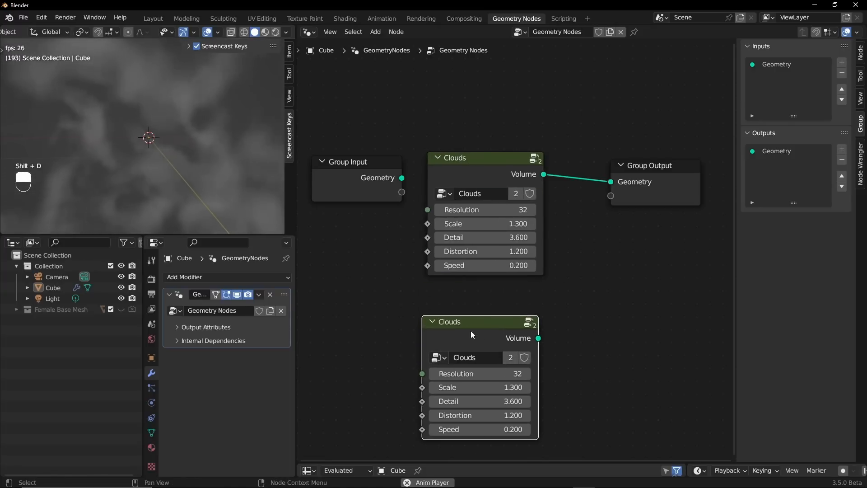
middle_click_drag(561, 312, 557, 273)
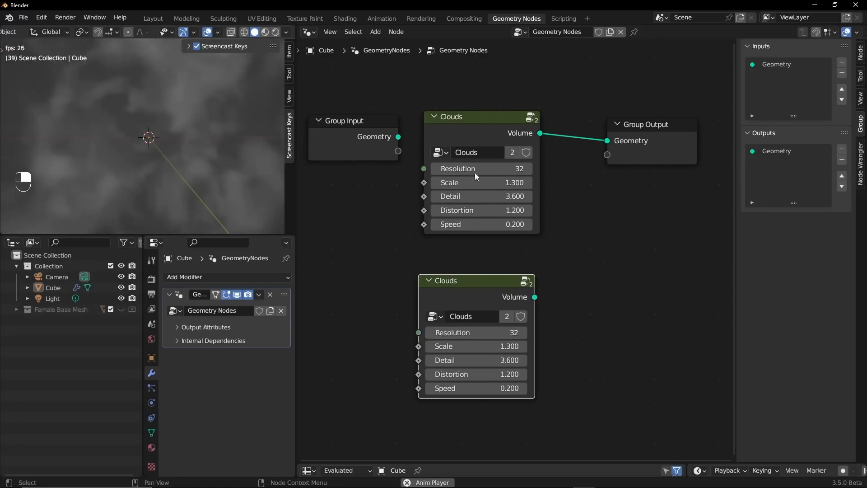
left_click(508, 315)
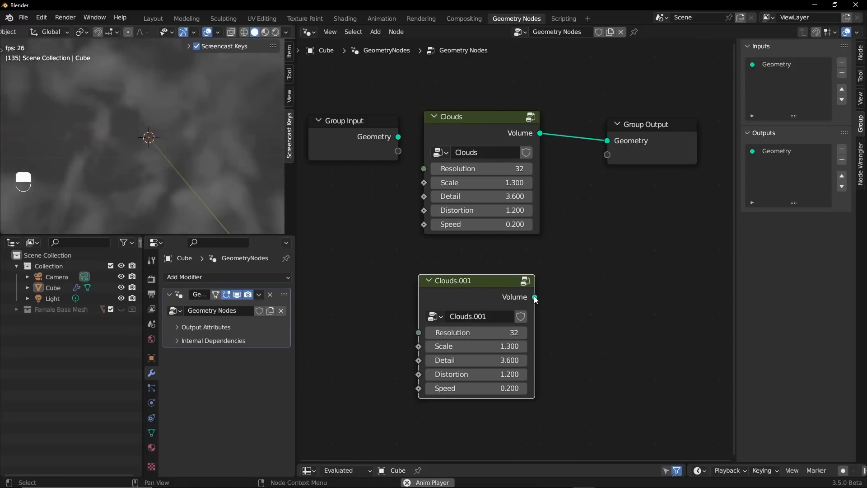
Step: Link the Clouds.001 Volume to Group Output and set its Speed to 1, Distortion to 0 and Scale to 2.8
left_click_drag(534, 297, 610, 143)
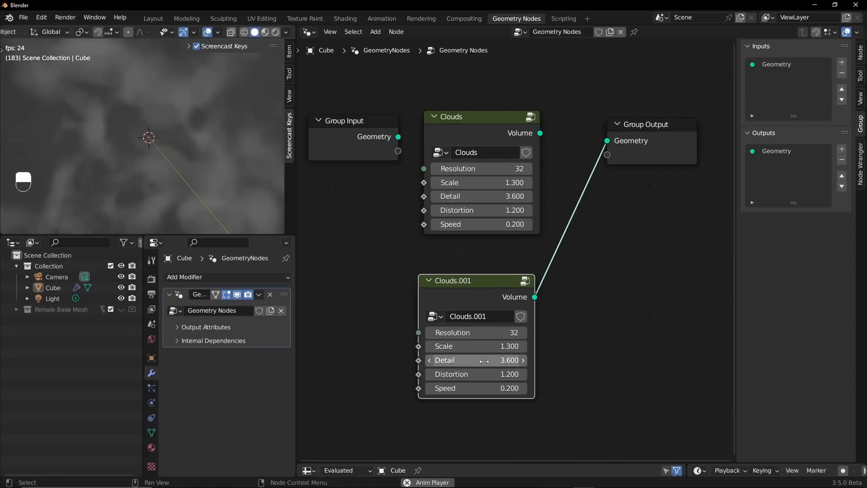
left_click(482, 388)
type("1")
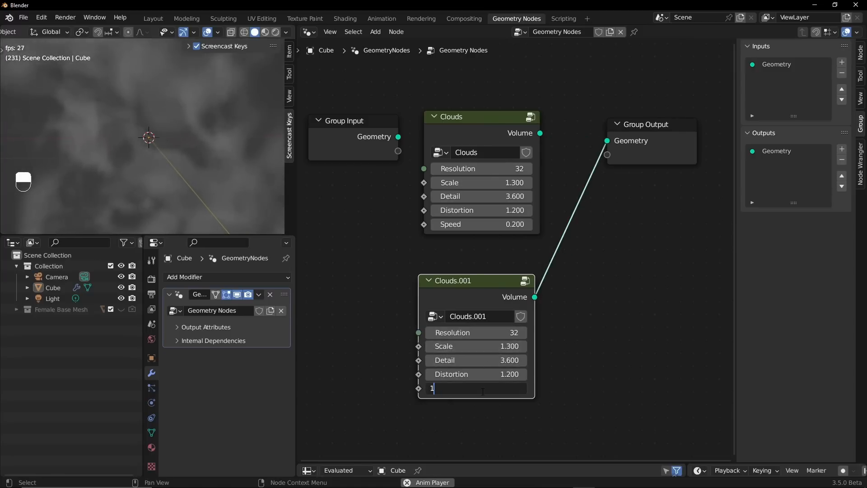
key("Return")
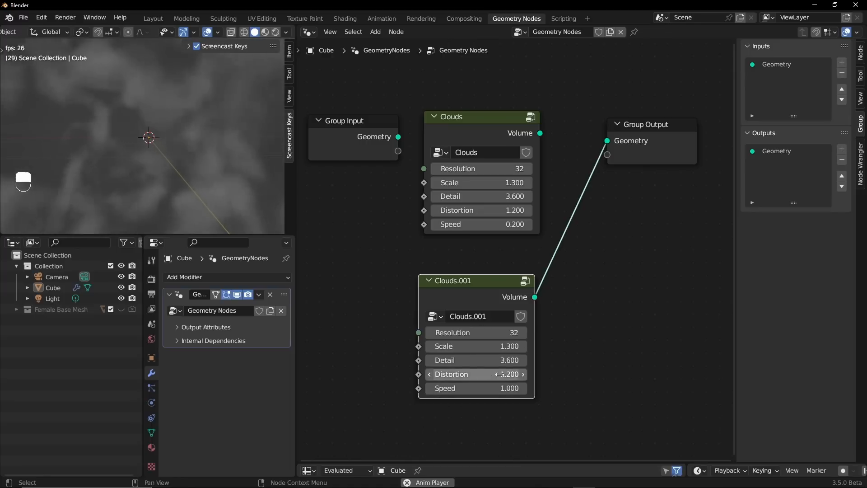
left_click(474, 374)
type("0")
key("Return")
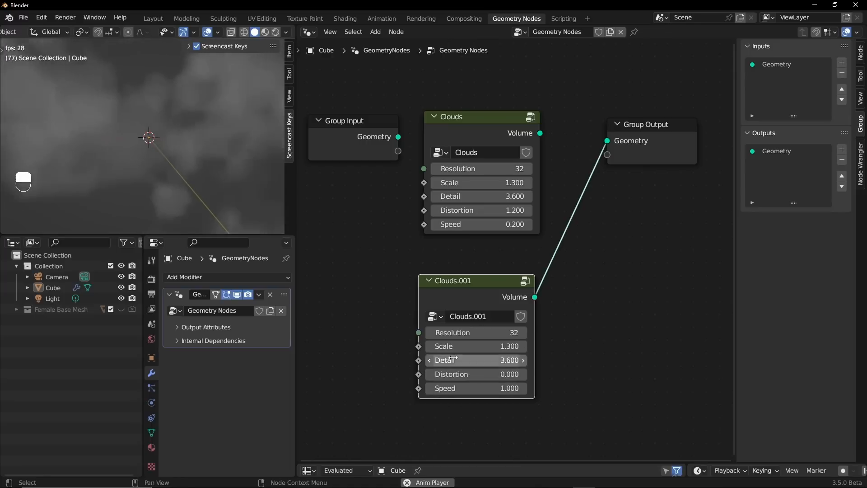
left_click_drag(474, 346, 510, 346)
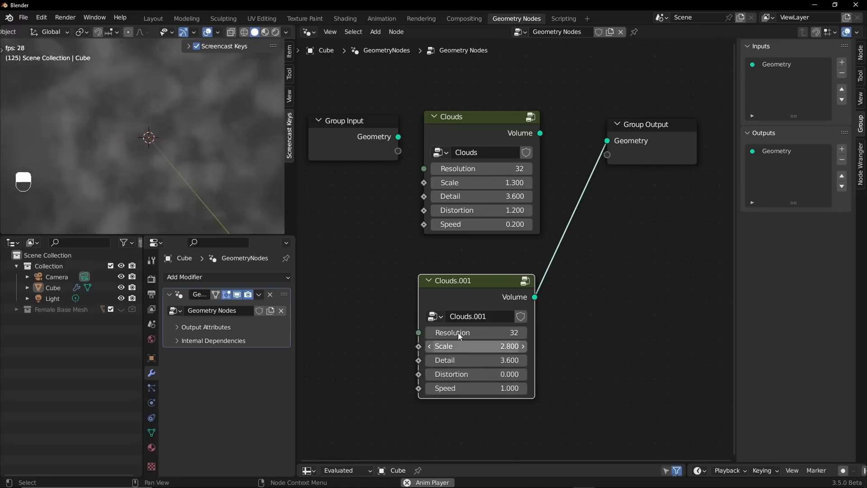
Step: Move the Clouds and Clouds.001 nodes so they line up one directly above the other
left_click(548, 136)
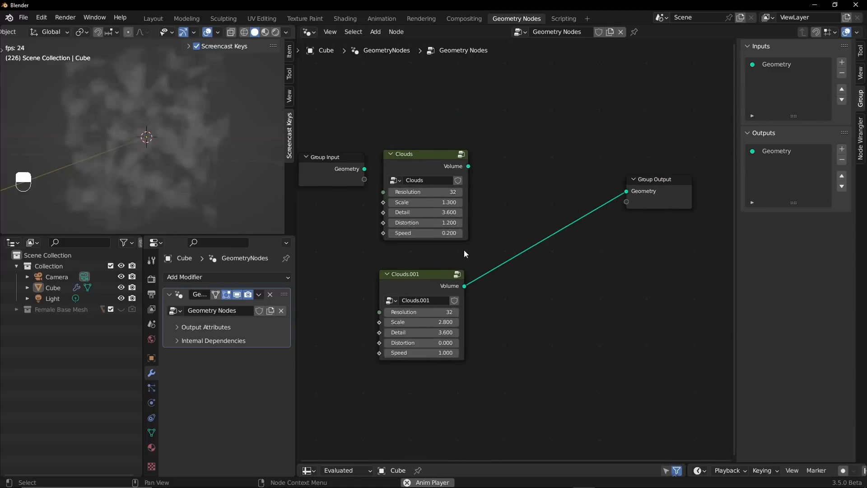
scroll(465, 253, "up", 4)
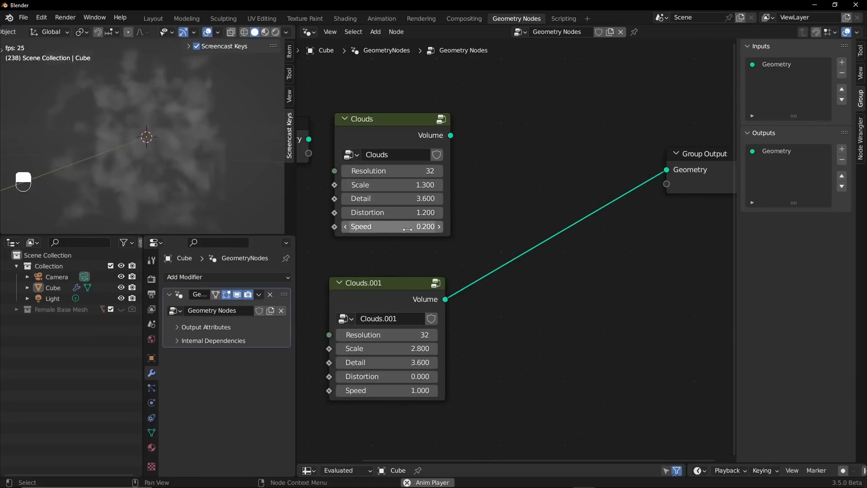
left_click(389, 283)
left_click_drag(389, 282, 433, 260)
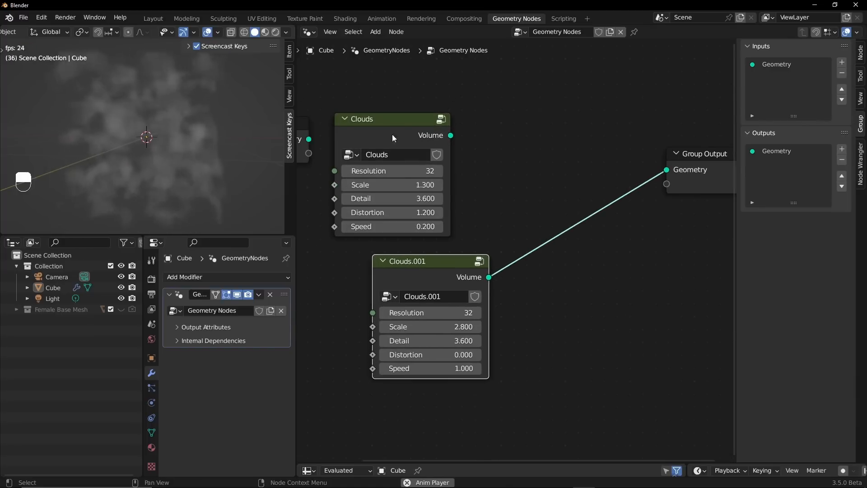
left_click_drag(443, 129, 489, 114)
left_click_drag(441, 274, 447, 244)
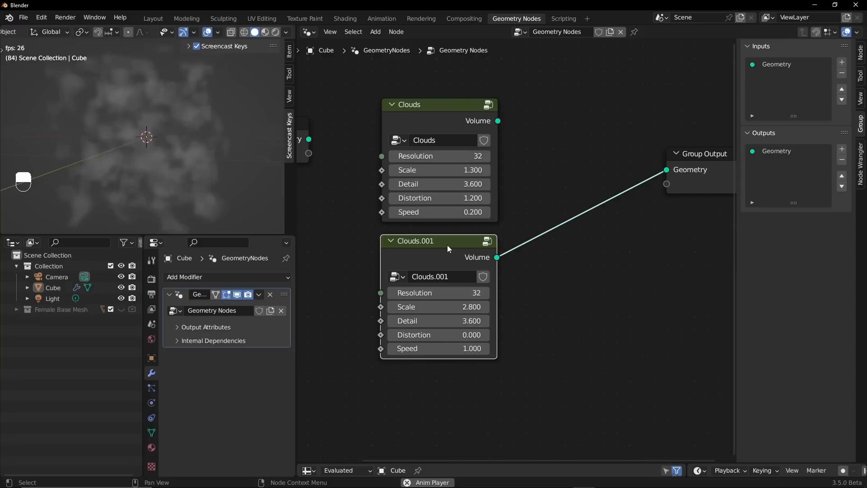
Step: Delete the Clouds.001 node and reconnect the original Clouds Volume to the Group Output Geometry
key("Delete")
left_click_drag(425, 107, 451, 144)
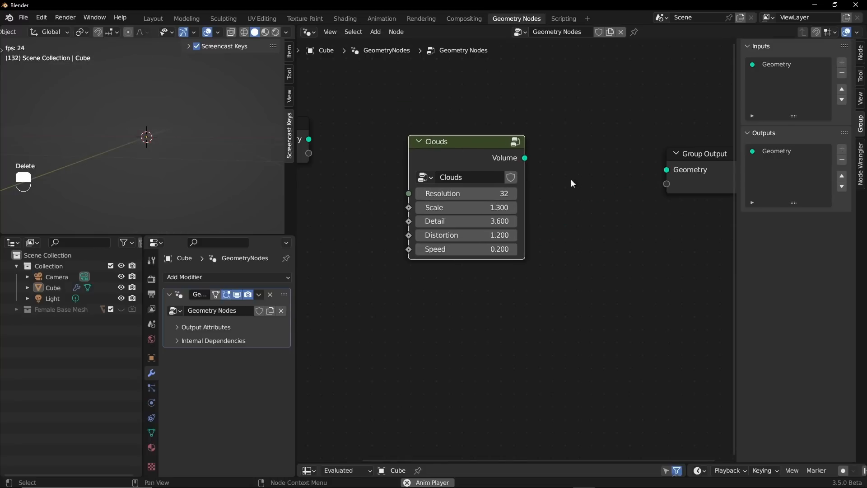
left_click_drag(525, 158, 666, 170)
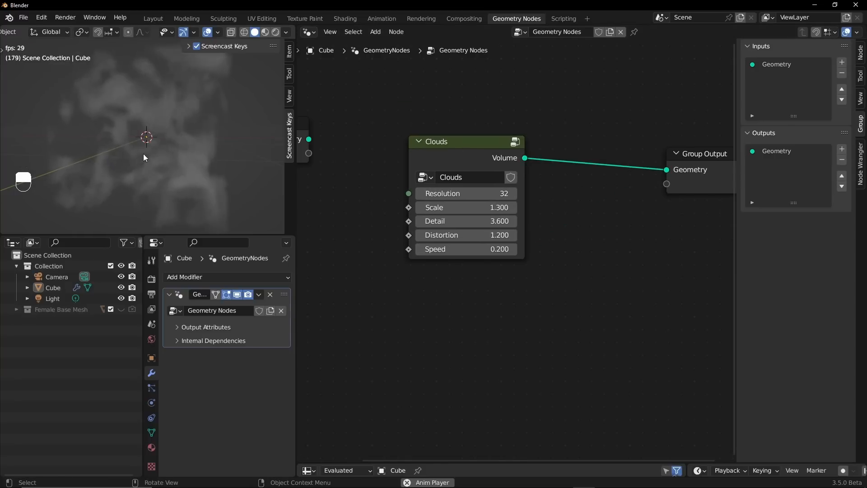
Step: Stop the animation playback and move the Group Input and Group Output nodes closer to the Clouds node
key("space")
middle_click_drag(306, 213, 352, 235)
left_click_drag(354, 158, 414, 201)
middle_click_drag(464, 115, 410, 103)
left_click_drag(699, 179, 620, 173)
scroll(430, 266, "down", 3)
scroll(424, 269, "up", 2)
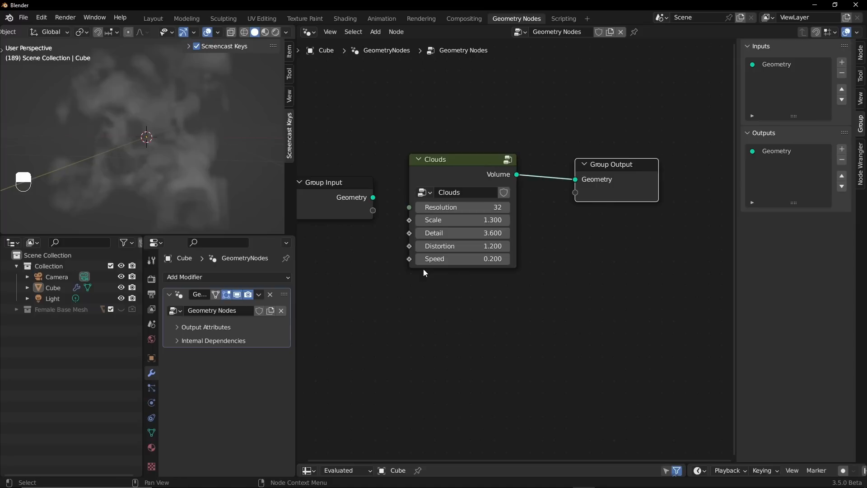
scroll(417, 272, "up", 1)
middle_click_drag(410, 274, 441, 272)
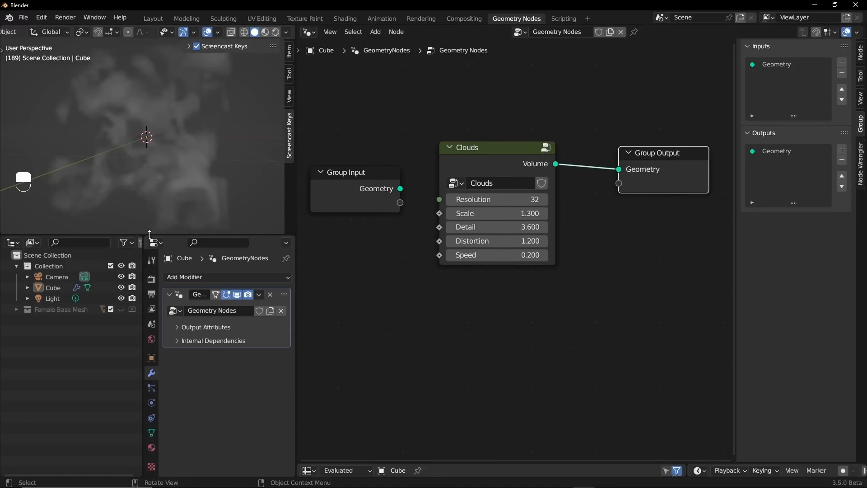
Step: Extend the 3D viewport downward and the spreadsheet area upward, and hide the node editor's sidebar
left_click_drag(149, 234, 150, 372)
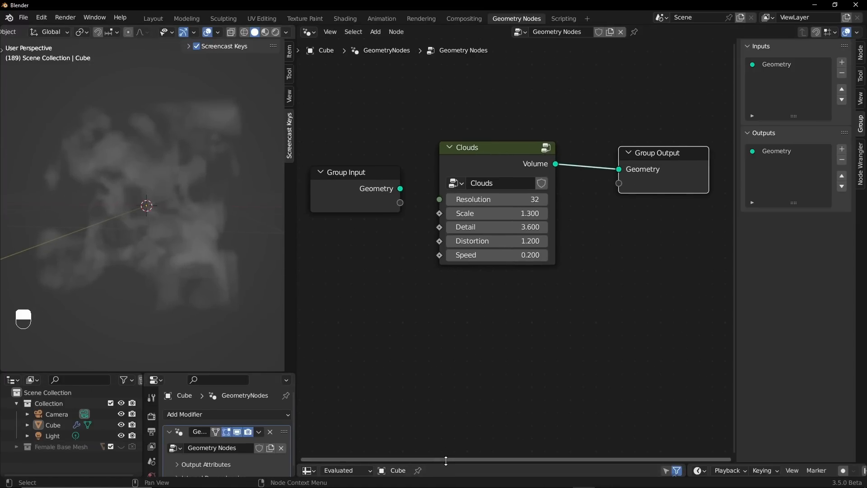
left_click_drag(458, 460, 470, 291)
key("n")
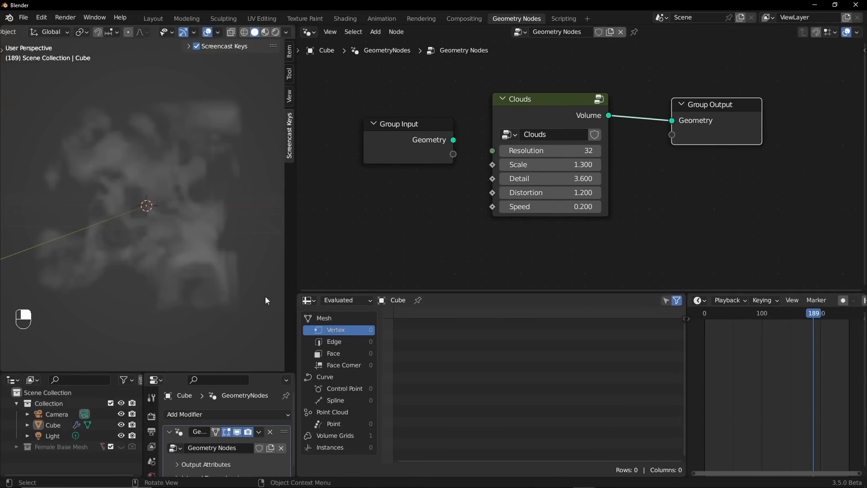
Step: Switch the spreadsheet area to the Asset Browser and make it wider and taller
left_click(307, 300)
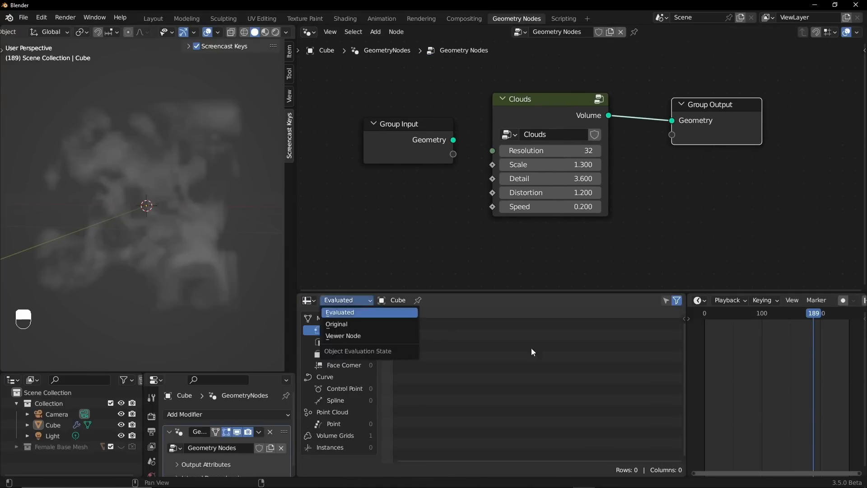
left_click(307, 300)
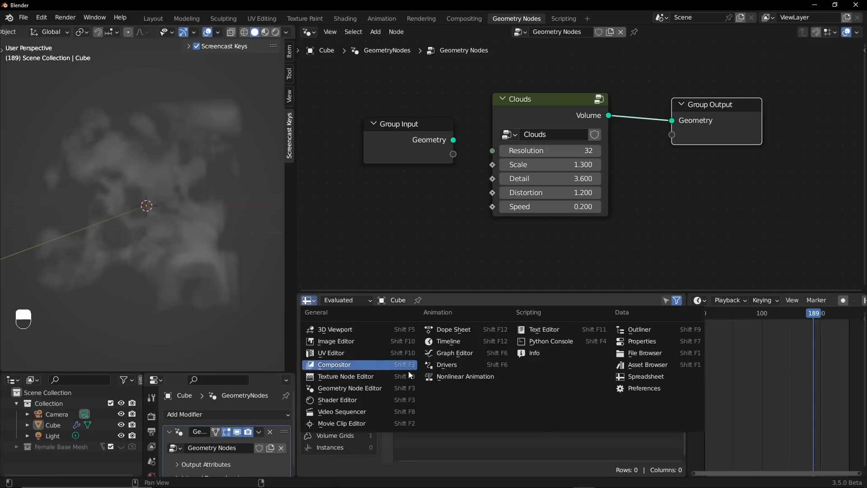
left_click(647, 364)
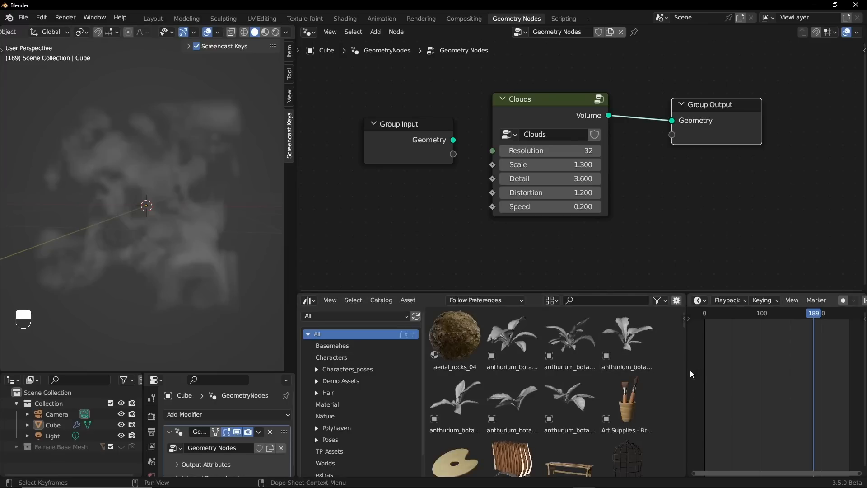
left_click_drag(685, 370, 787, 371)
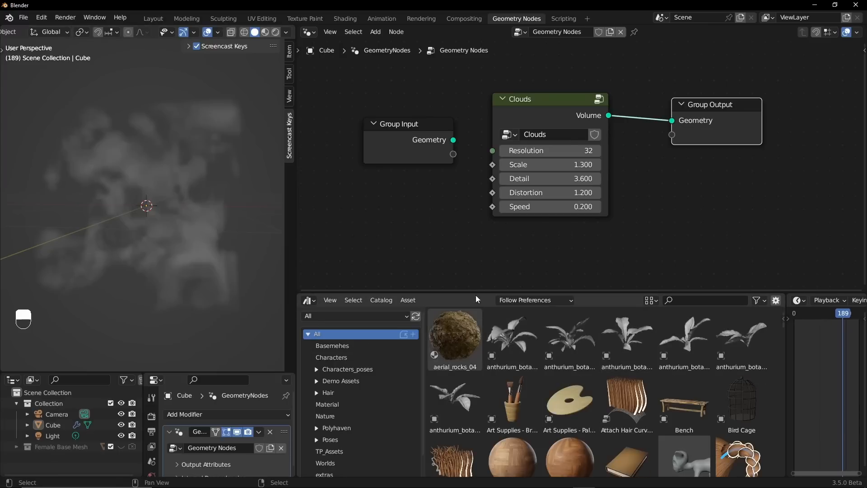
left_click_drag(477, 293, 478, 220)
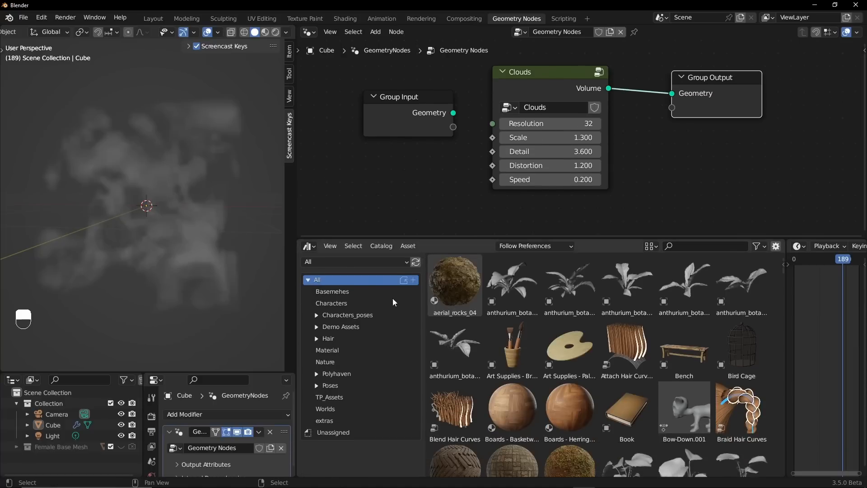
Step: Mark the Clouds node group as an asset and show the Unassigned catalog in the Asset Browser
left_click(308, 280)
left_click(550, 73)
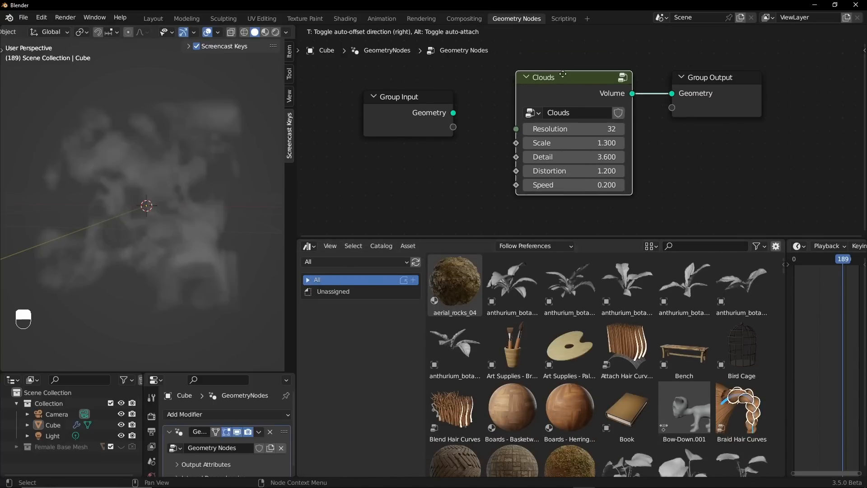
right_click(554, 107)
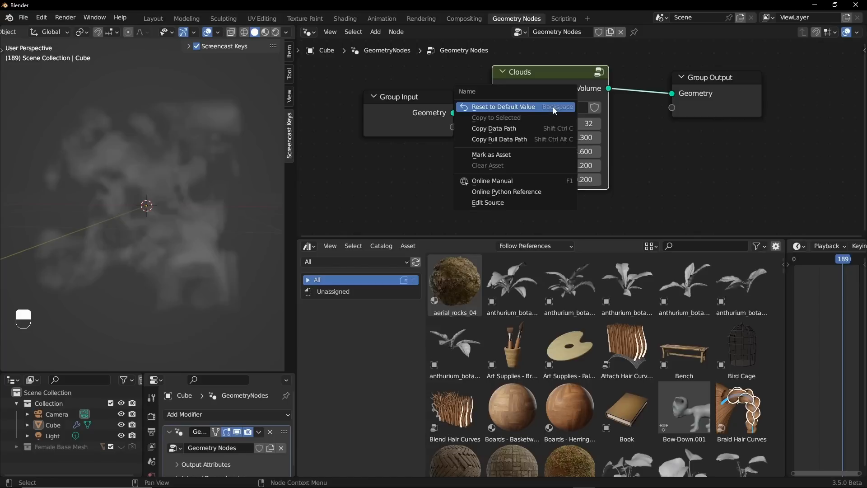
left_click(491, 155)
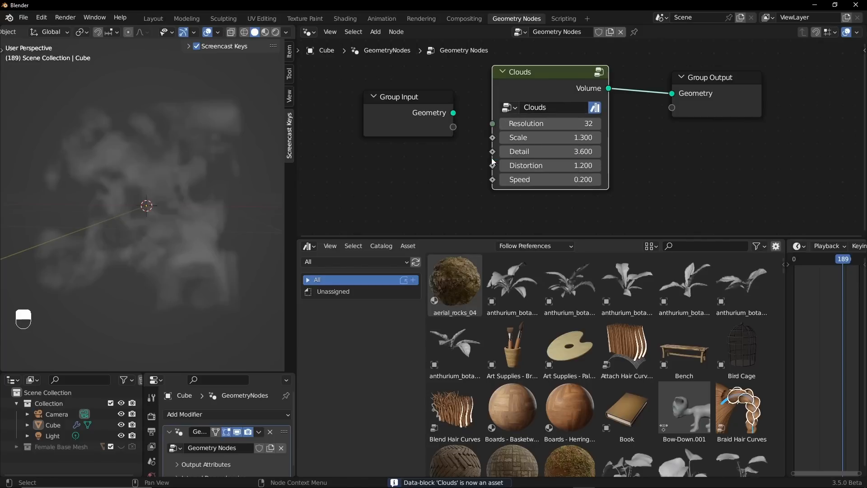
left_click(353, 293)
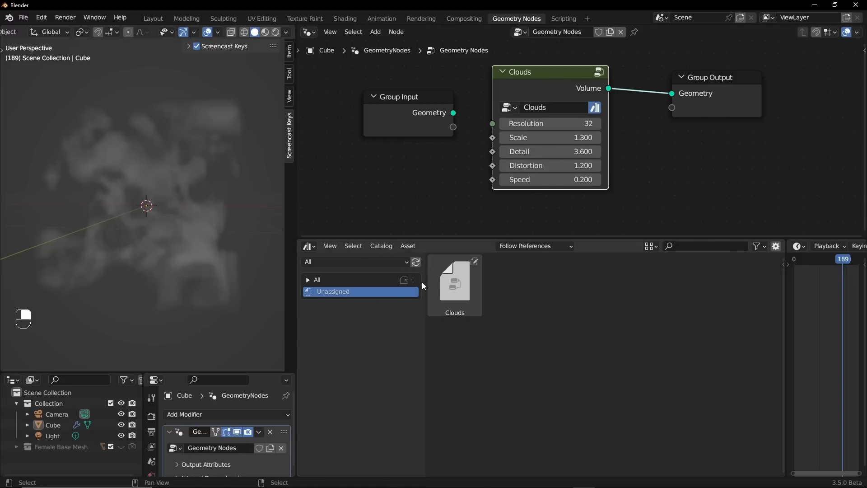
Step: Check the asset library's path and import method in the File Paths preferences, and close the preferences
left_click(41, 17)
left_click(69, 179)
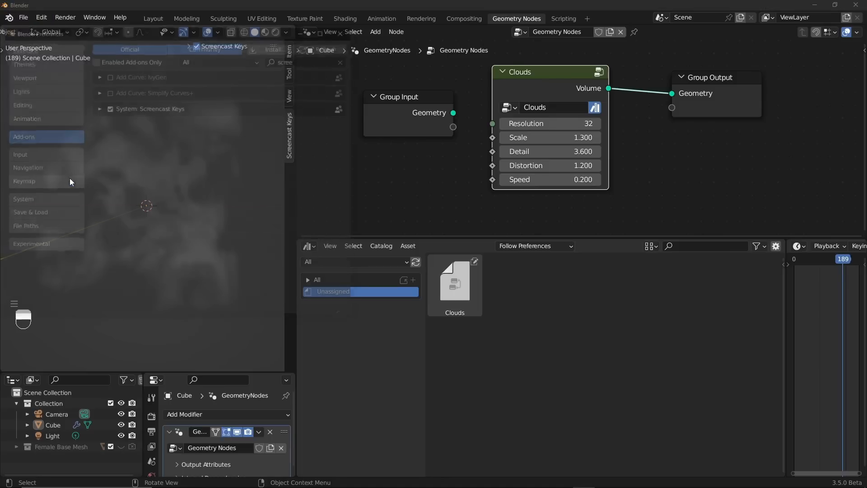
left_click_drag(116, 31, 257, 44)
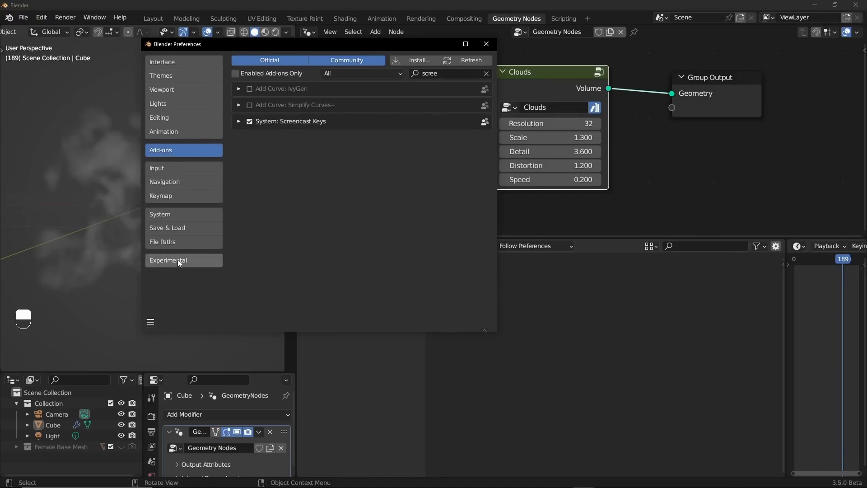
left_click(174, 242)
scroll(362, 296, "down", 2)
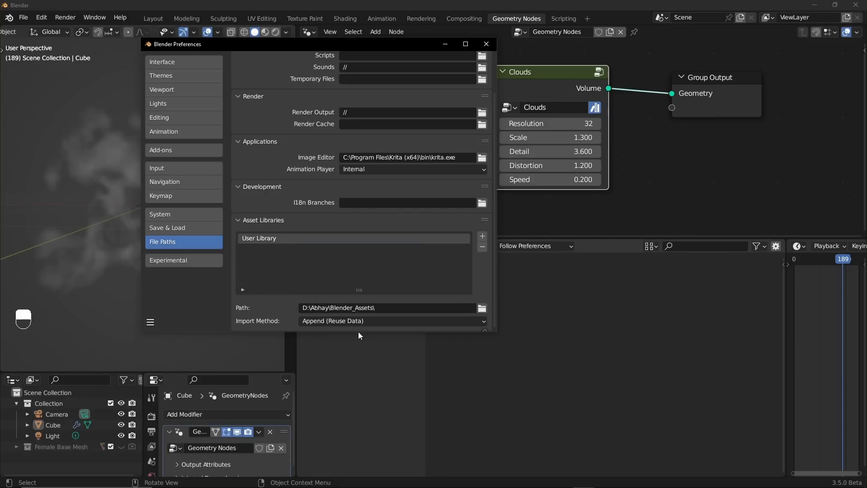
left_click(486, 44)
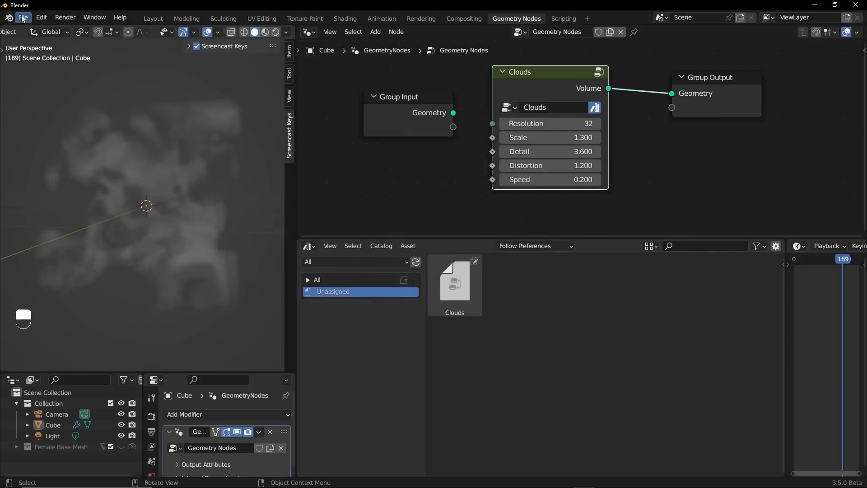
Step: Save the file as clouds.blend in the Blender_Assets folder
left_click(23, 17)
left_click(40, 91)
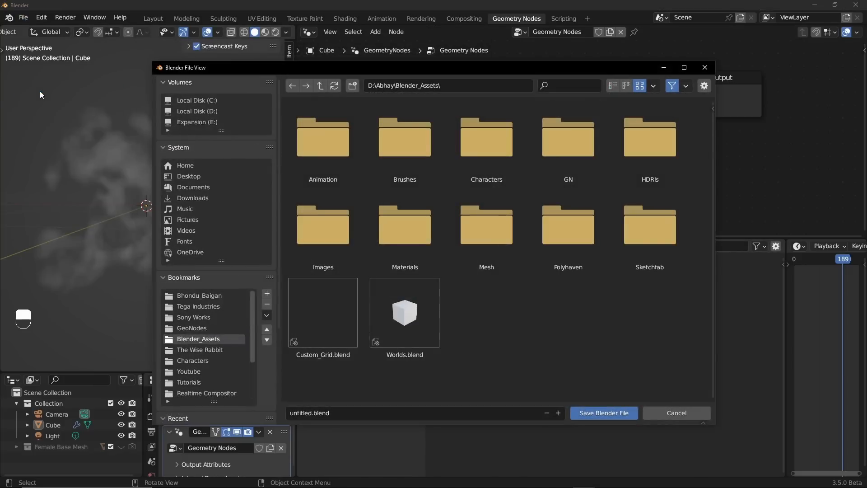
left_click(377, 411)
type("clouds")
key("Return")
left_click(603, 412)
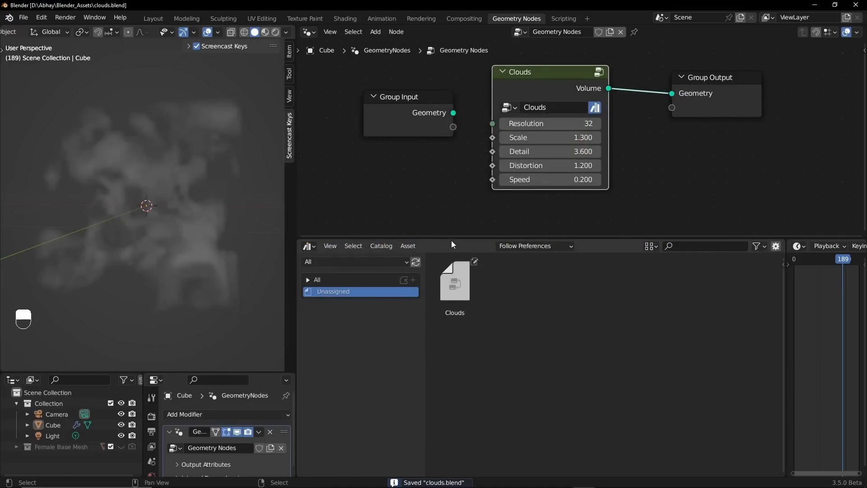
Step: Assign the unassigned Clouds asset to the extras catalog in the Asset Browser and save the file
left_click_drag(451, 236, 454, 292)
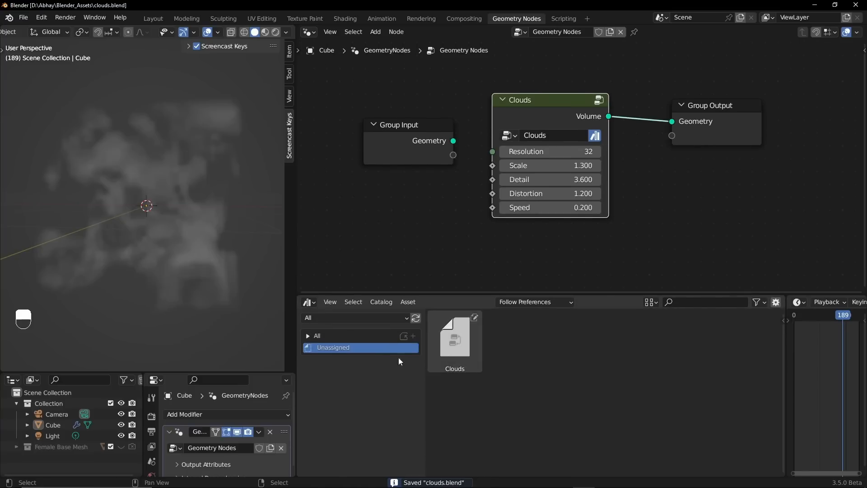
left_click(308, 336)
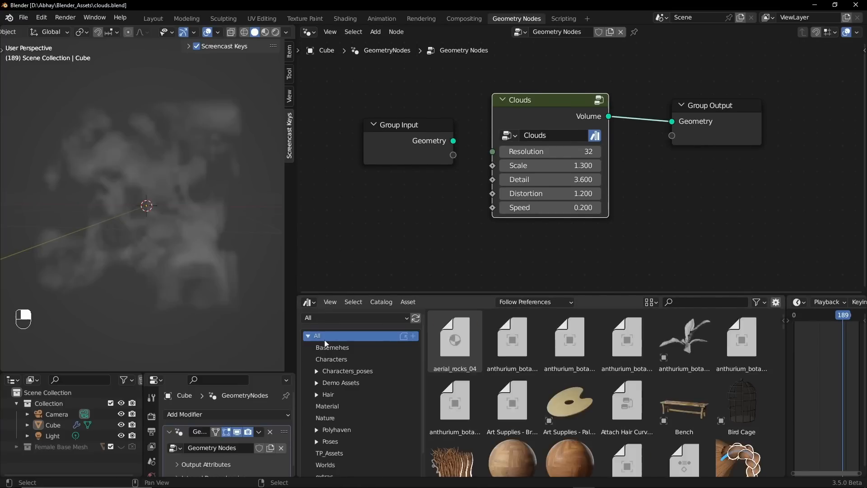
left_click_drag(449, 293, 450, 162)
left_click(324, 344)
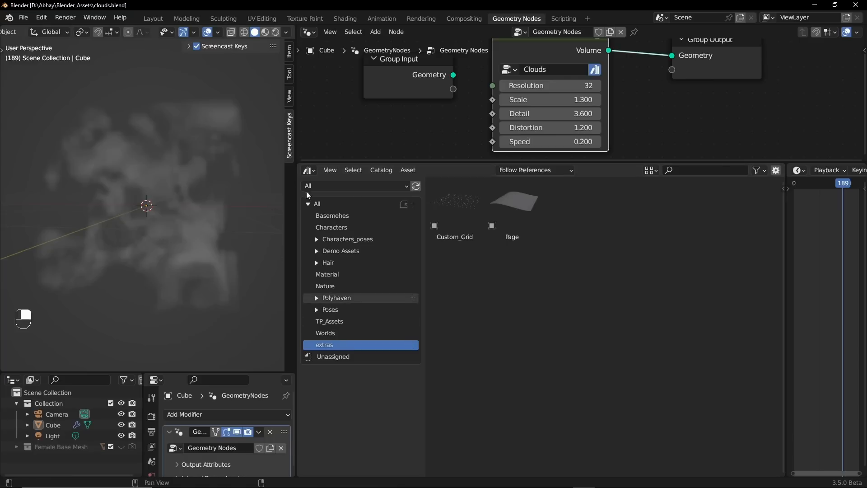
left_click(343, 361)
left_click_drag(455, 208, 326, 350)
left_click(325, 348)
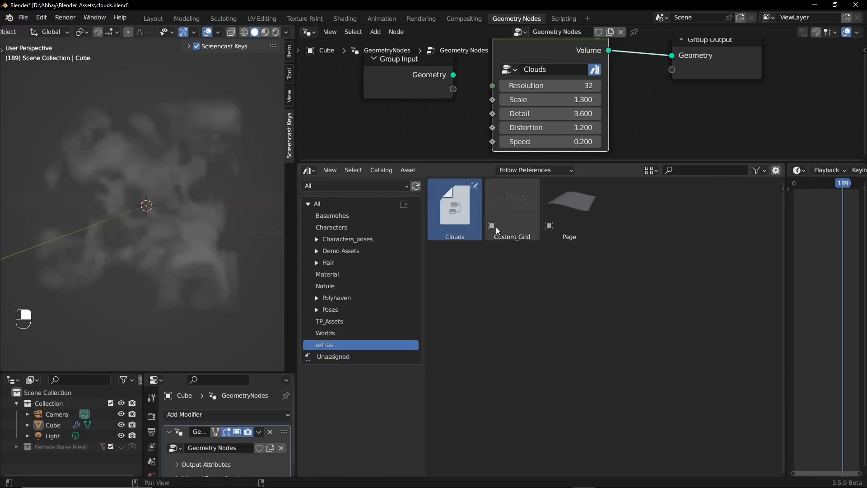
left_click(540, 386)
left_click_drag(458, 163, 457, 289)
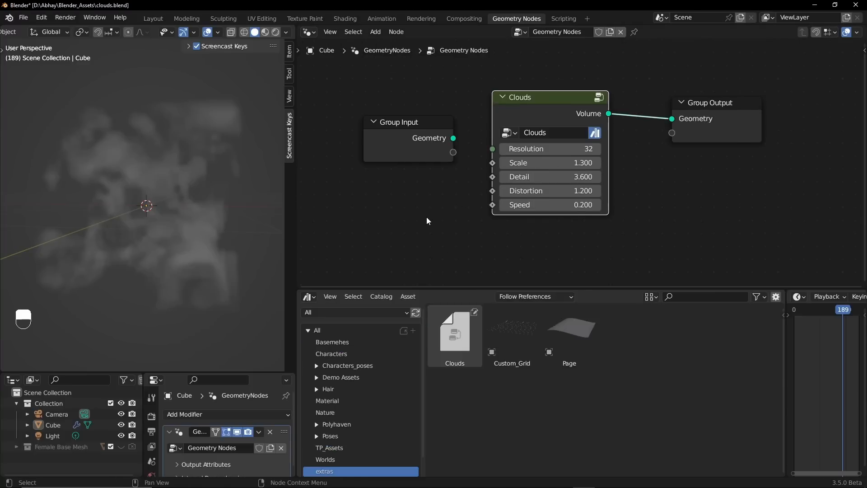
left_click(427, 221)
key("ctrl+s")
Step: Start a new file without saving the changes to clouds.blend
left_click(25, 18)
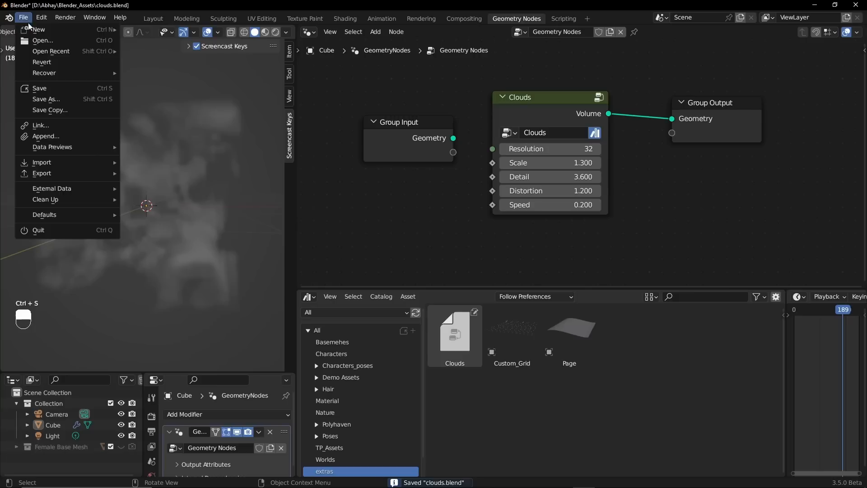
mouse_move(32, 29)
left_click(136, 28)
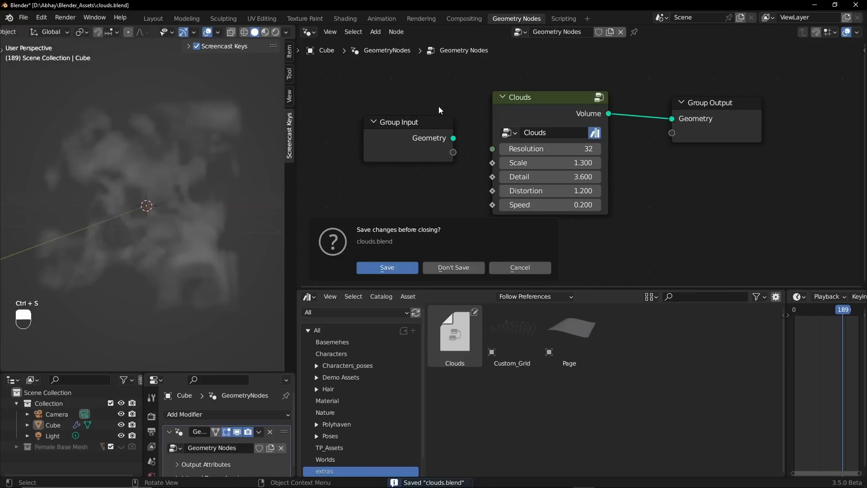
left_click(441, 270)
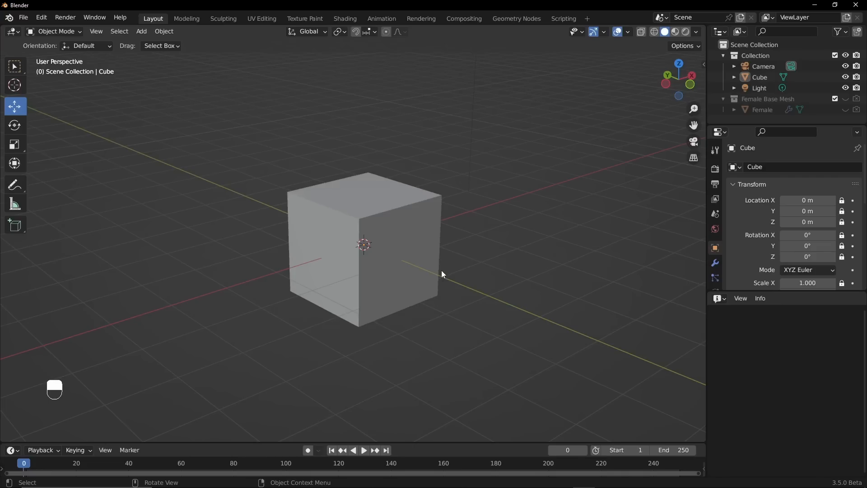
Step: Select the default cube and create a new node tree for it in the Geometry Nodes workspace
left_click(374, 215)
left_click(505, 20)
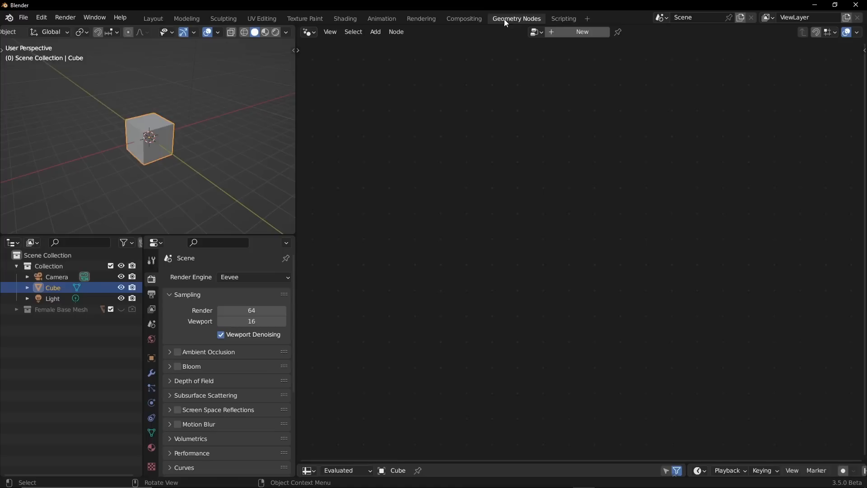
left_click(567, 31)
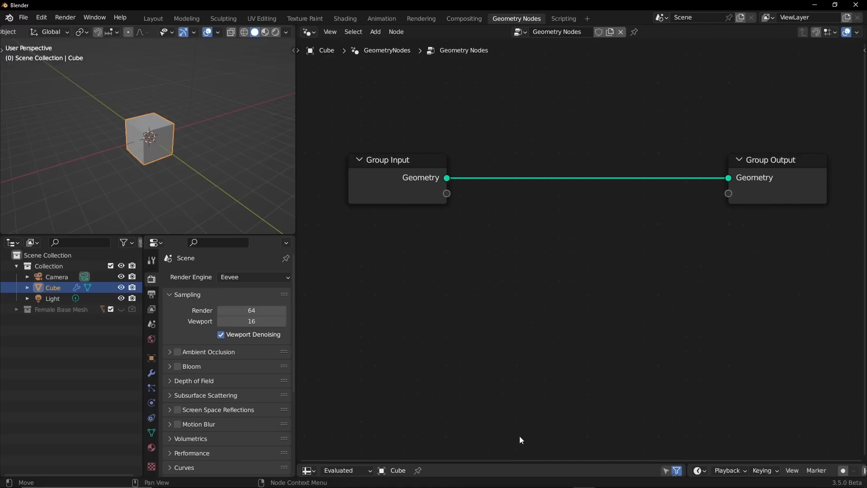
Step: Enlarge the spreadsheet area upward and switch it to the Asset Browser
left_click_drag(526, 463, 313, 179)
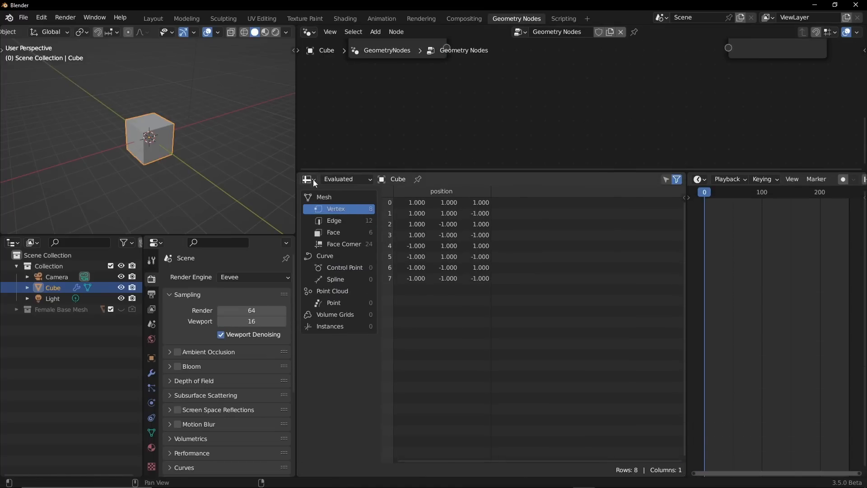
left_click(310, 179)
left_click(636, 245)
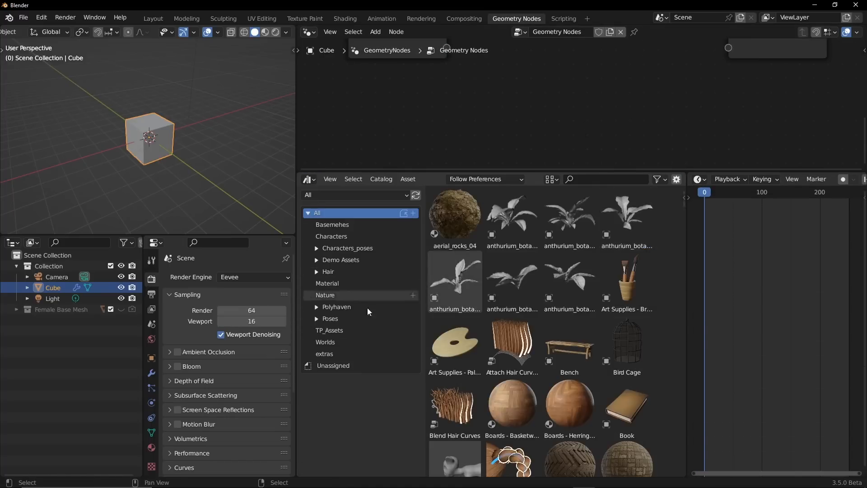
Step: Add the Clouds asset from the extras catalog to the node tree and link its Volume to the Group Output's Geometry
left_click(325, 354)
left_click_drag(453, 221, 504, 109)
left_click_drag(440, 169, 452, 453)
left_click_drag(579, 259, 726, 172)
left_click_drag(521, 242, 518, 170)
Step: Play the animation and examine the moving cloud volume up close and from different angles
key("space")
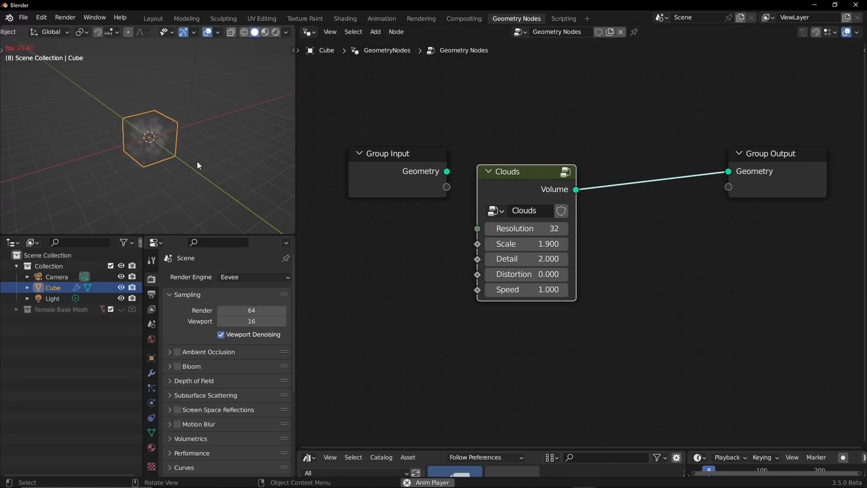
scroll(196, 160, "up", 6)
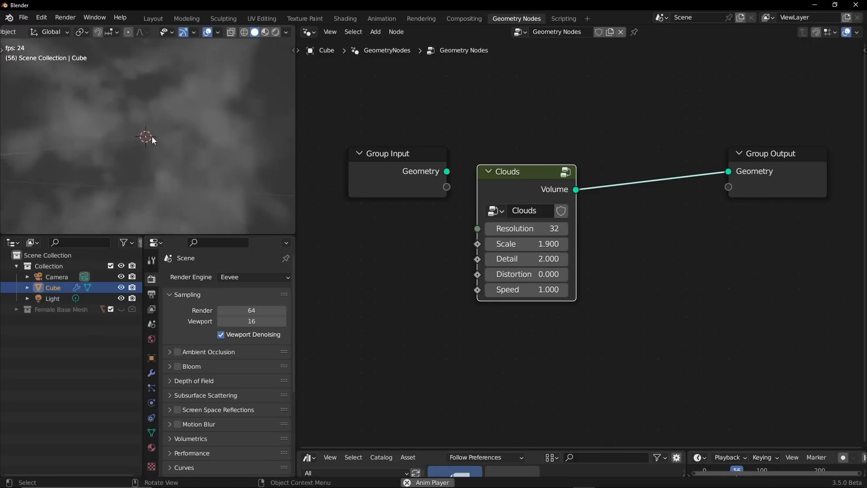
left_click_drag(532, 179, 542, 141)
scroll(151, 140, "down", 3)
middle_click_drag(151, 140, 121, 146)
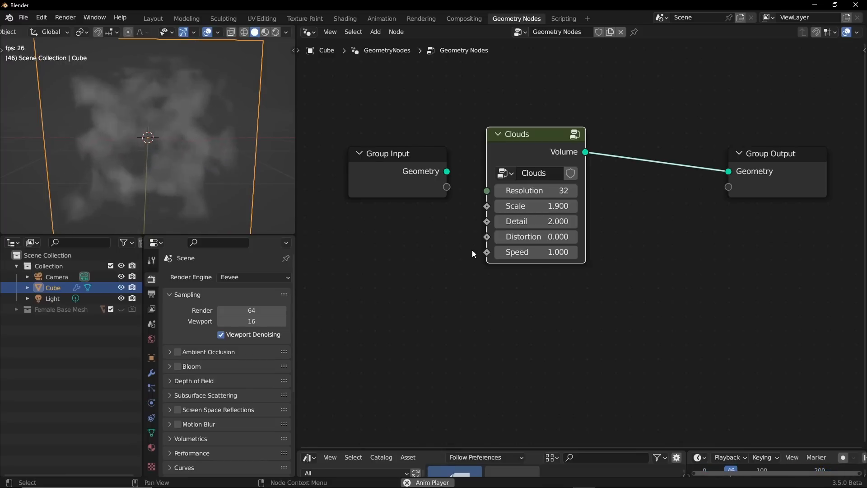
mouse_move(148, 109)
middle_mouse_down()
mouse_move(237, 121)
mouse_move(158, 110)
middle_mouse_up()
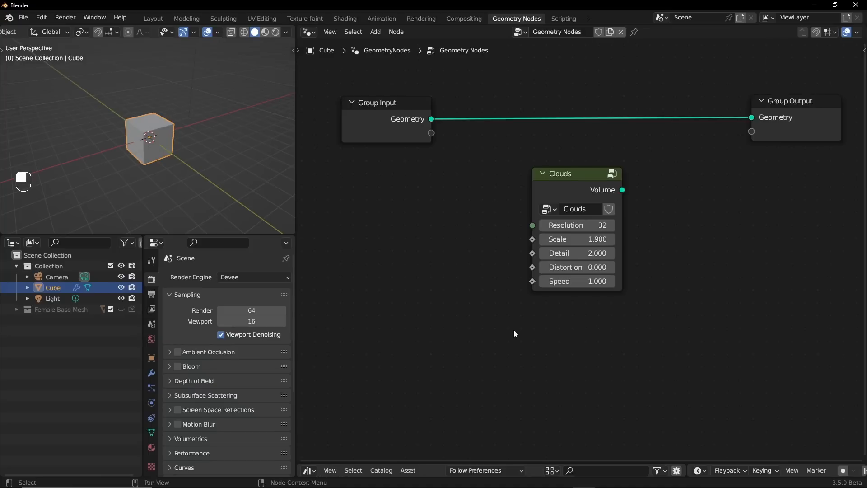
Step: Reposition the Clouds and Group Input nodes and show the cube's modifier properties
left_click_drag(571, 179, 549, 192)
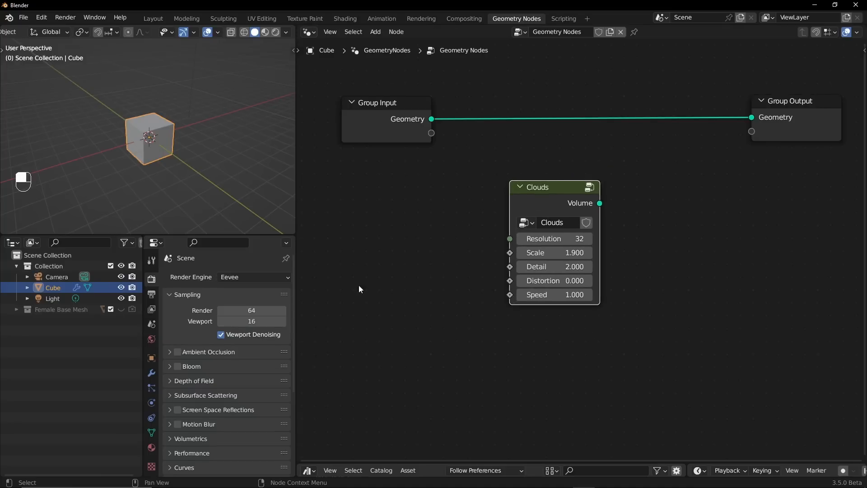
left_click_drag(407, 118, 404, 116)
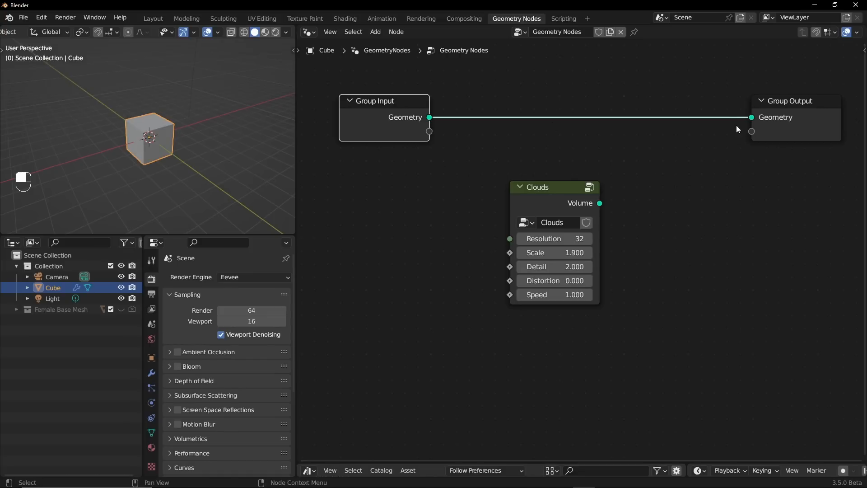
left_click(152, 372)
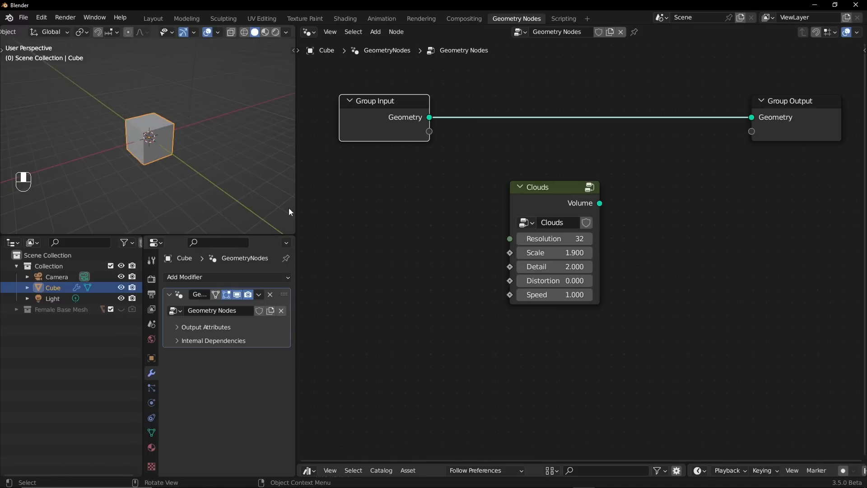
left_click_drag(577, 209, 559, 200)
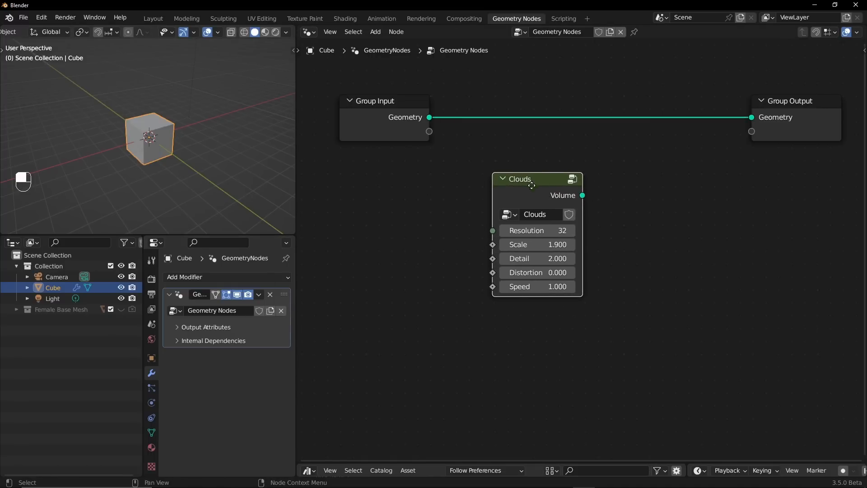
key("ctrl+z")
Step: Add a Switch node beside the Clouds node and expose its Switch socket on the Group Input
key("shift+a")
type("s")
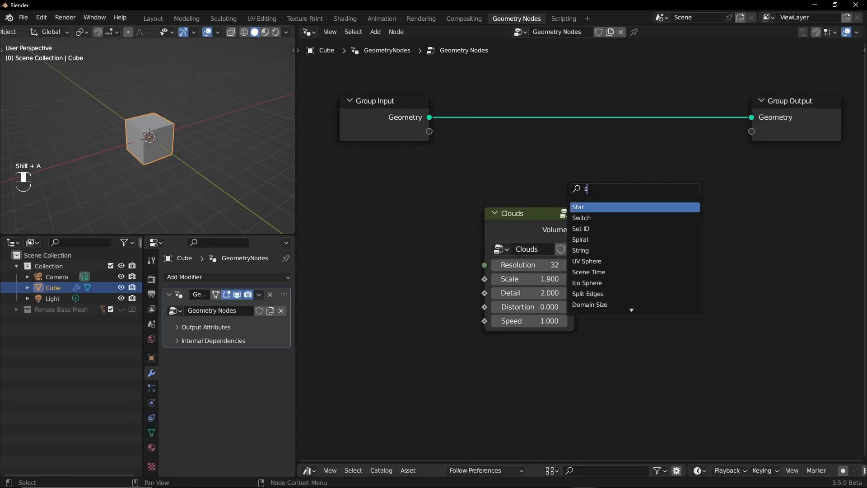
type("w")
key("Return")
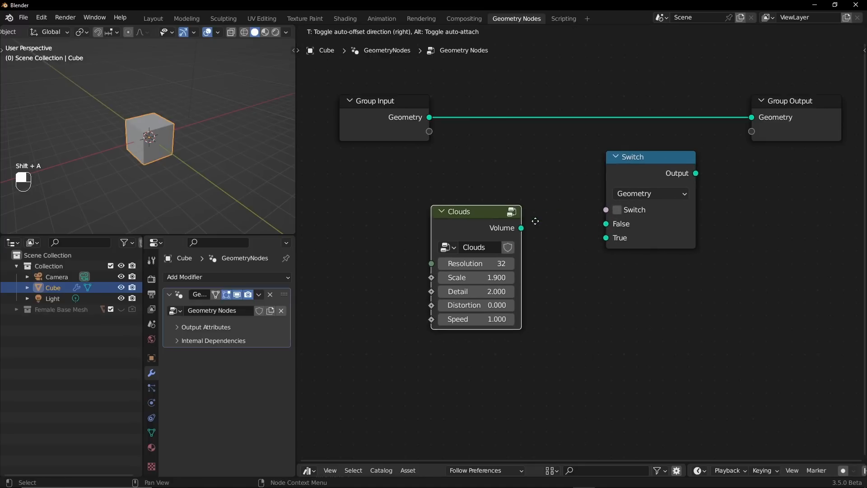
mouse_move(535, 221)
left_mouse_down()
mouse_move(529, 232)
mouse_move(543, 244)
mouse_move(543, 225)
left_mouse_up()
left_click_drag(606, 210, 391, 113)
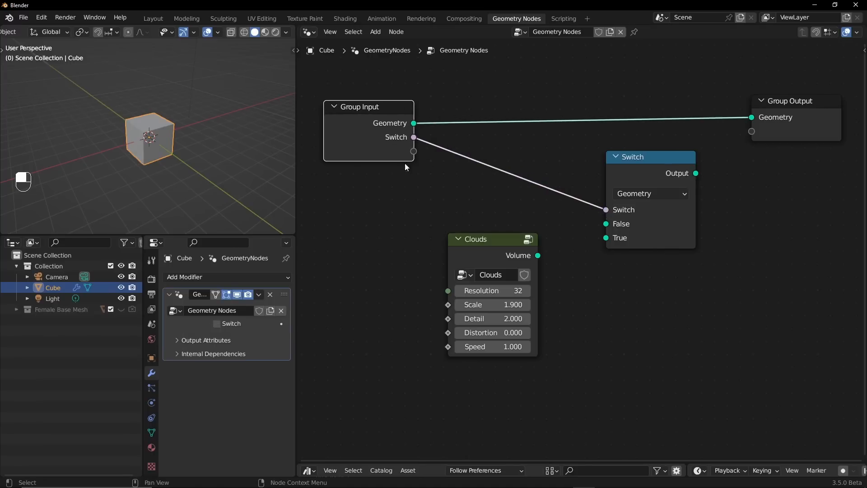
Step: Rename the node group's Switch input as Clouds 01 in the group's interface settings
key("n")
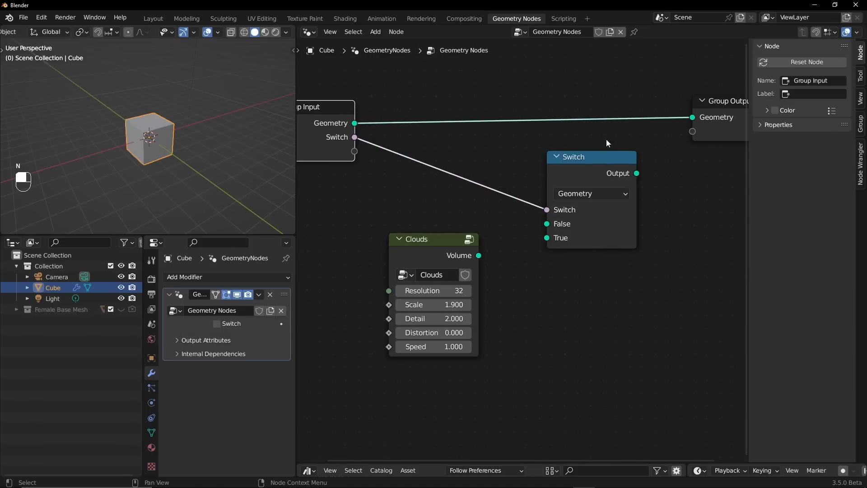
left_click(860, 123)
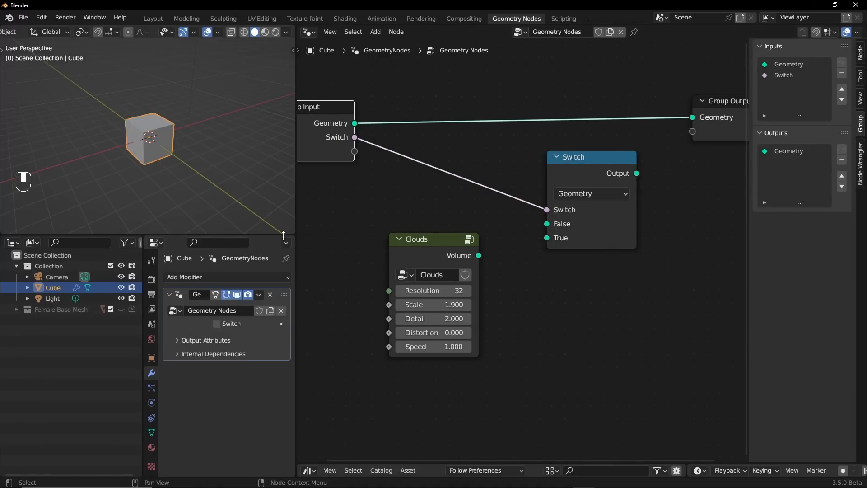
double_click(784, 75)
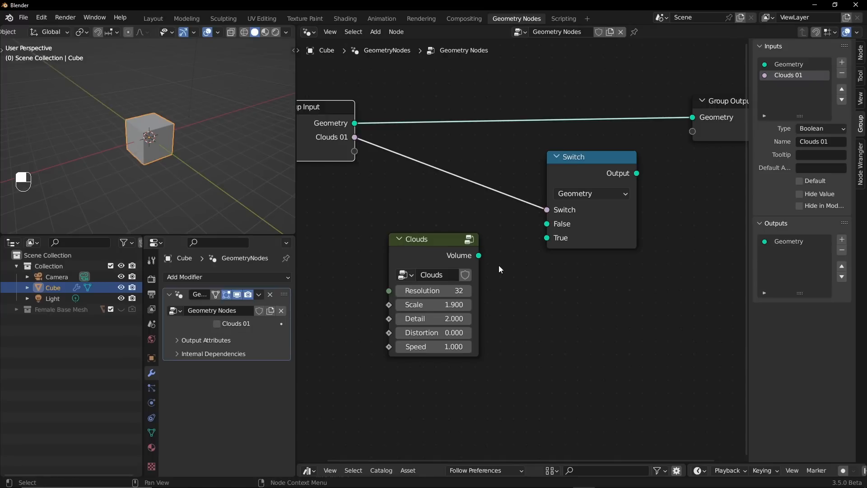
Step: Link the Clouds node's Volume to the Switch node's False input and align the Clouds node with it
mouse_move(479, 257)
left_click_drag(447, 254, 546, 223)
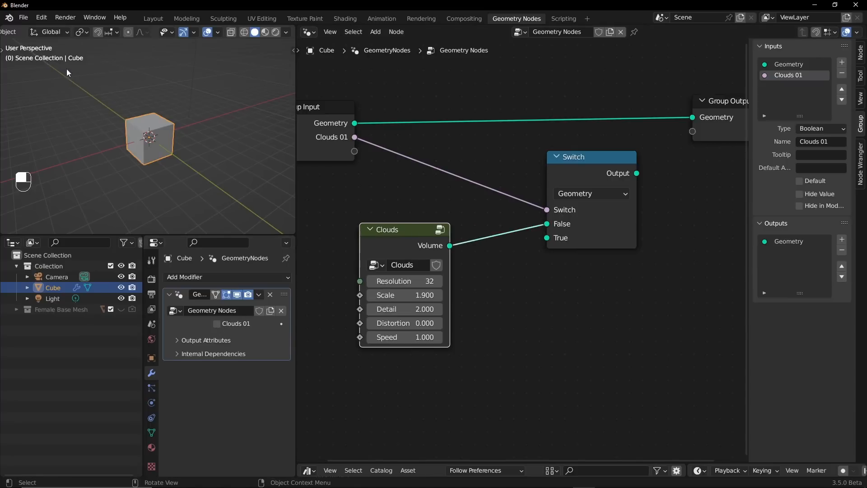
left_click_drag(391, 238, 390, 215)
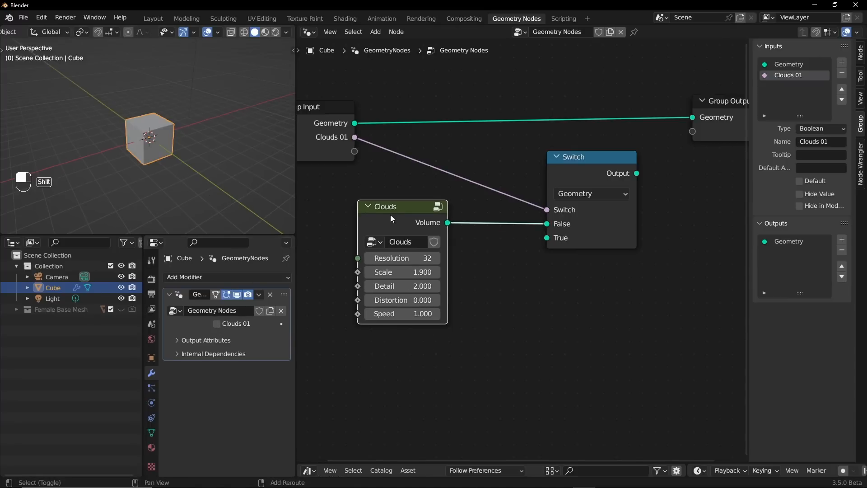
Step: Duplicate the Clouds node as an independent single-user group and link its Volume to the Switch node's True input
key("shift+d")
left_click(406, 353)
left_click_drag(450, 360, 547, 239)
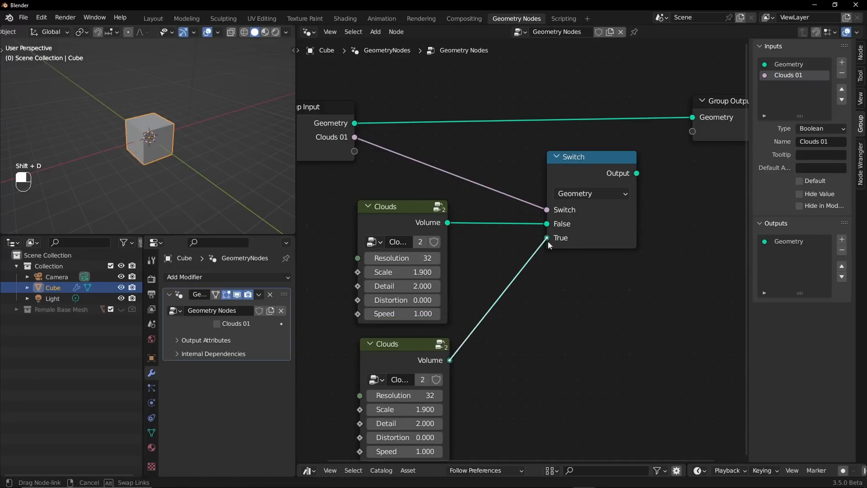
middle_click_drag(563, 288, 593, 200)
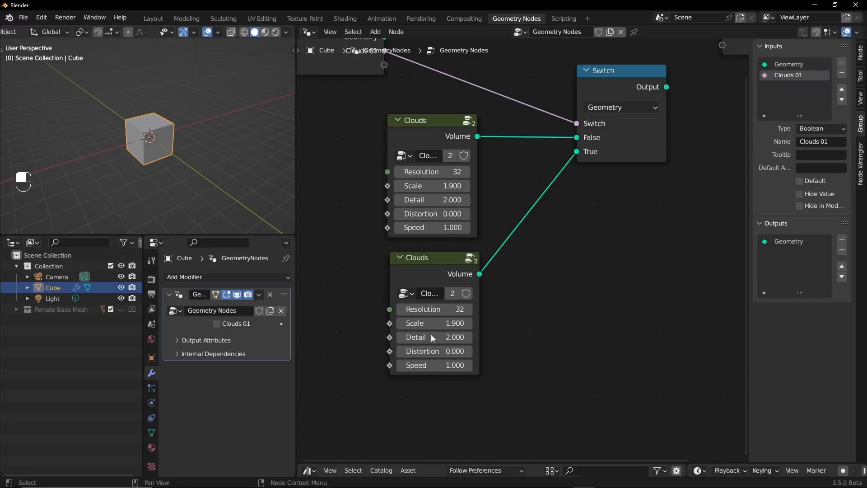
left_click(453, 293)
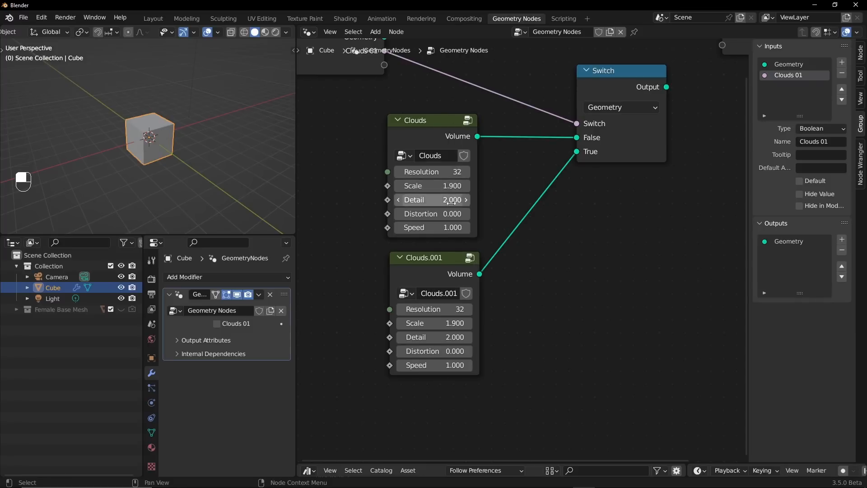
Step: Connect the Switch node's Output to the Group Output's Geometry and nudge the Switch node into place
middle_click_drag(516, 181, 484, 221)
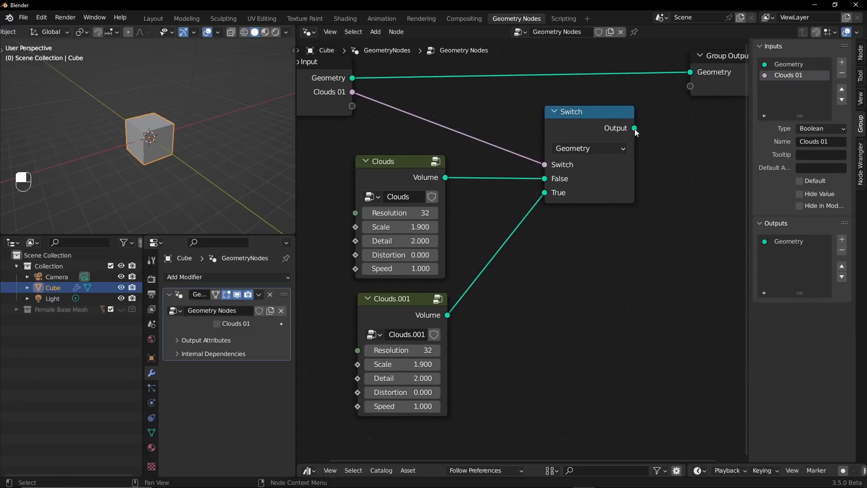
left_click_drag(634, 128, 690, 73)
left_click_drag(606, 134, 598, 131)
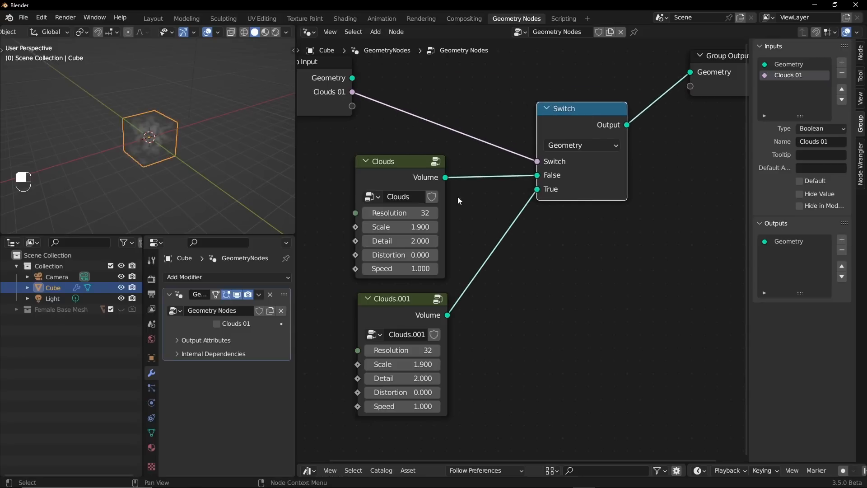
Step: Nudge the Clouds node into place and try a Scale of 2.6 on it
left_click_drag(390, 169, 388, 159)
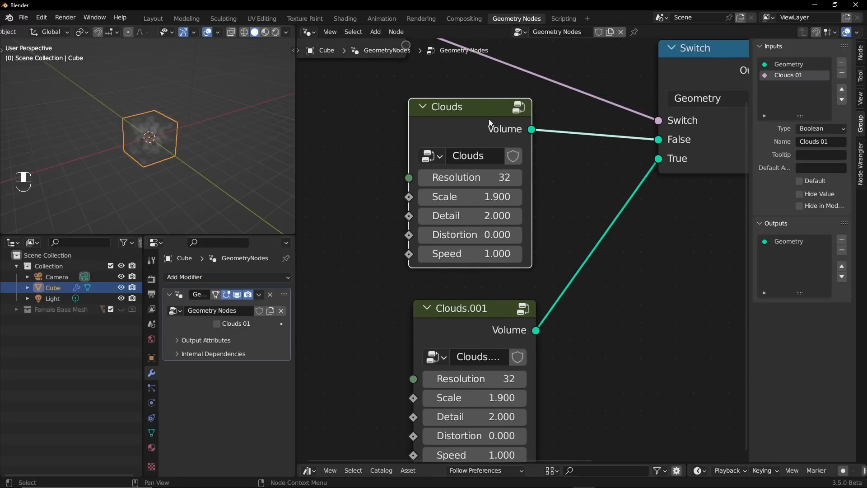
left_click_drag(489, 120, 473, 114)
scroll(110, 186, "up", 9)
middle_click_drag(183, 166, 161, 155)
left_click_drag(469, 191, 501, 191)
left_click(469, 192)
left_click(557, 198)
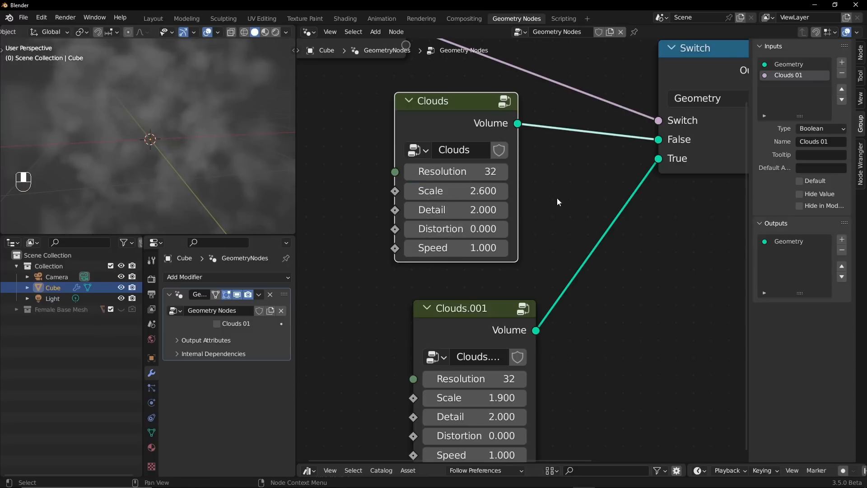
Step: Set the Clouds node's Scale back to 1.9
left_click(487, 192)
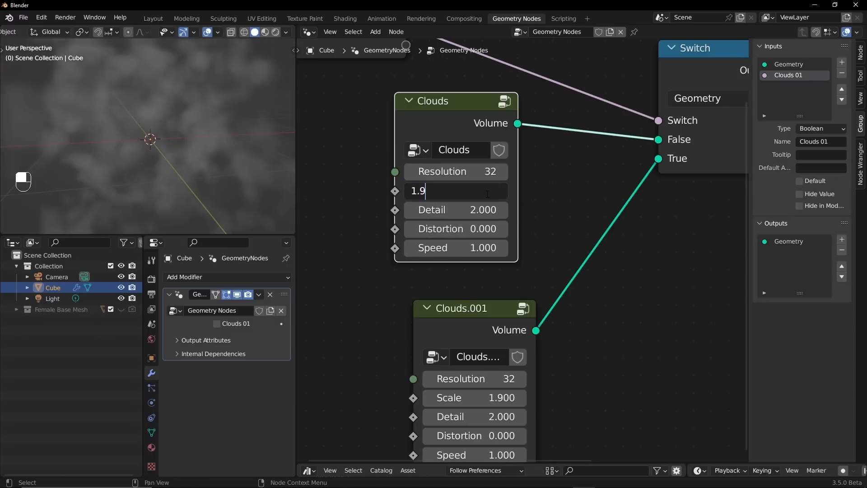
type("1.9")
key("Return")
Step: Enable Clouds 01 on the modifier and set the Clouds.001 node's Scale to 1.6, Detail to 2.6 and Distortion to 0.5
scroll(426, 248, "down", 1)
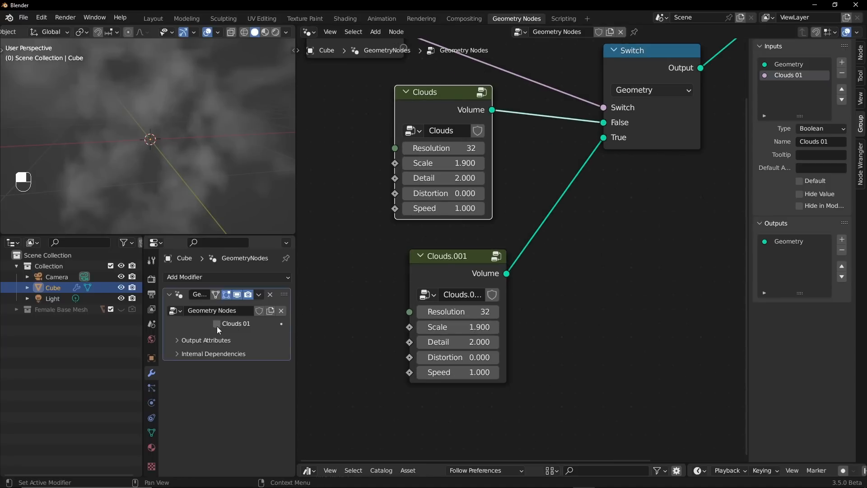
left_click(216, 326)
middle_click_drag(358, 287, 353, 212)
scroll(394, 229, "up", 1)
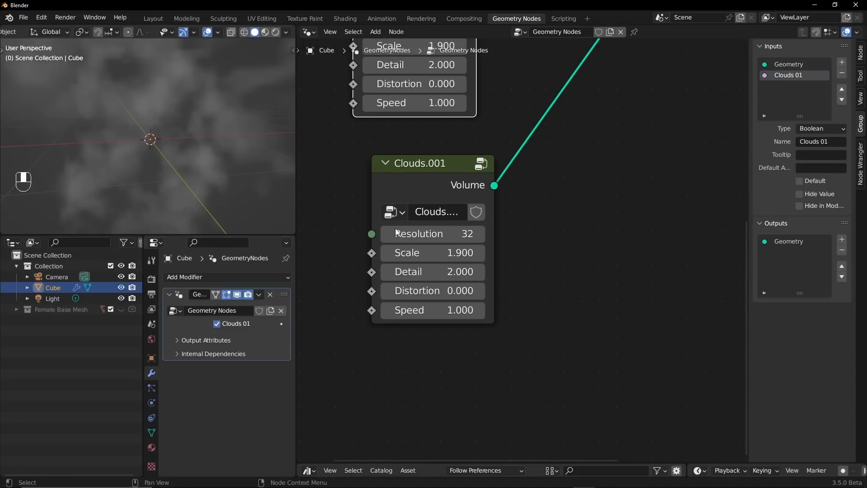
scroll(553, 260, "up", 1)
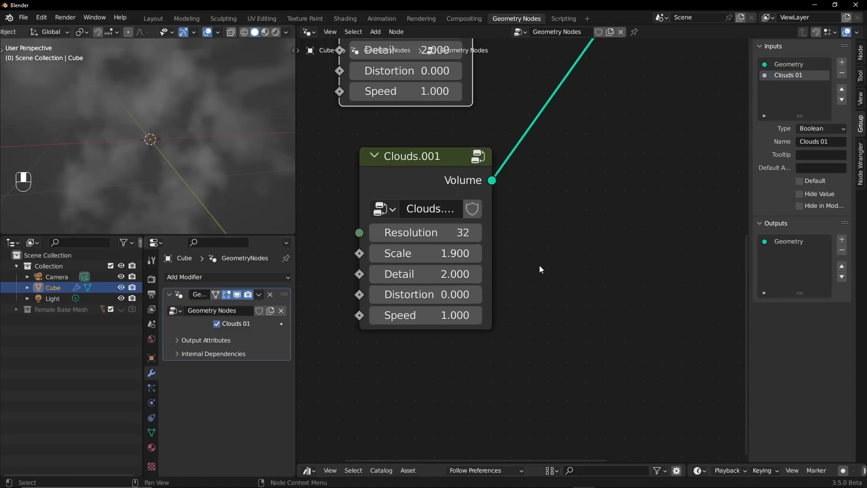
scroll(572, 265, "up", 2)
middle_click_drag(514, 235, 564, 271)
middle_click_drag(137, 171, 145, 174)
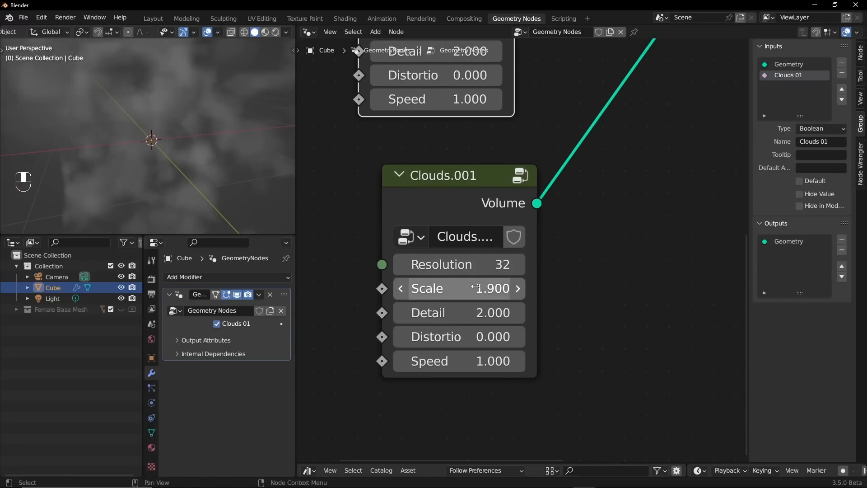
scroll(164, 155, "down", 2)
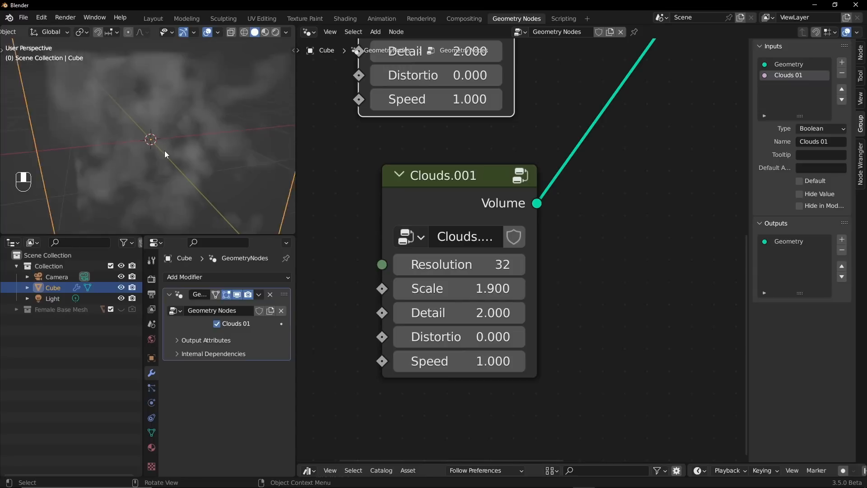
left_click_drag(456, 289, 468, 336)
middle_click_drag(155, 169, 134, 149)
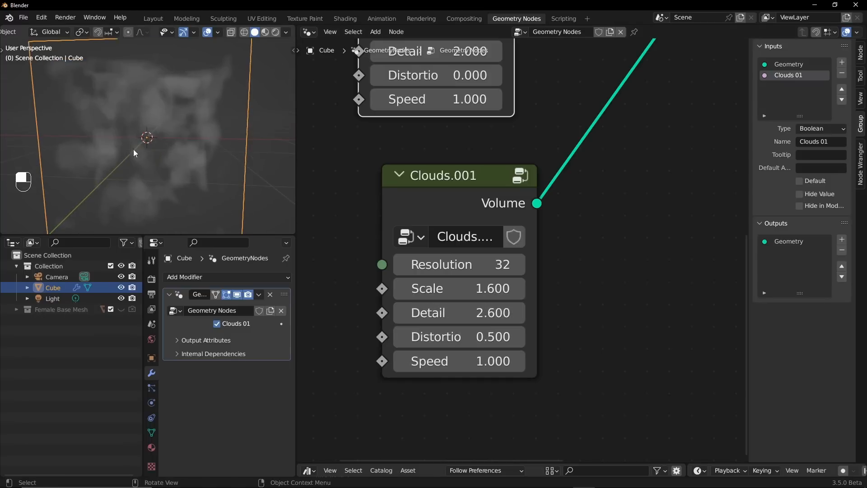
Step: Set the Clouds.001 node's Speed to 2.1 and preview the cloud animation before and after the change
key("space")
key("space")
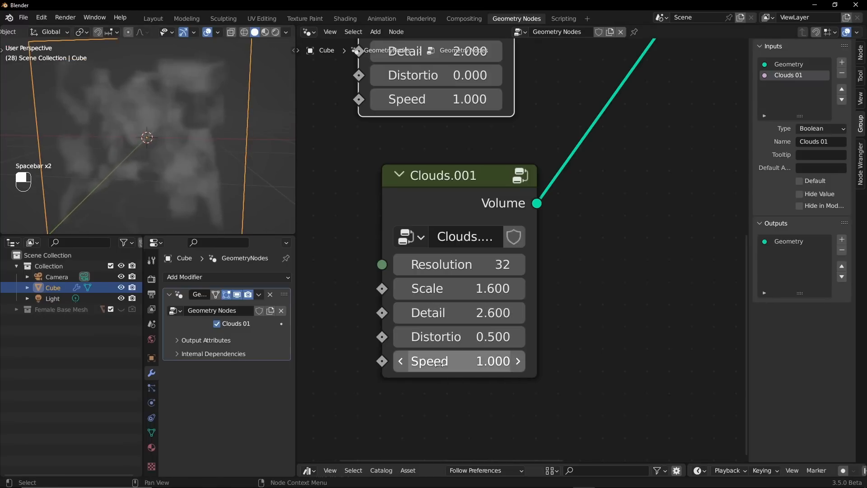
left_click_drag(441, 363, 465, 364)
key("space")
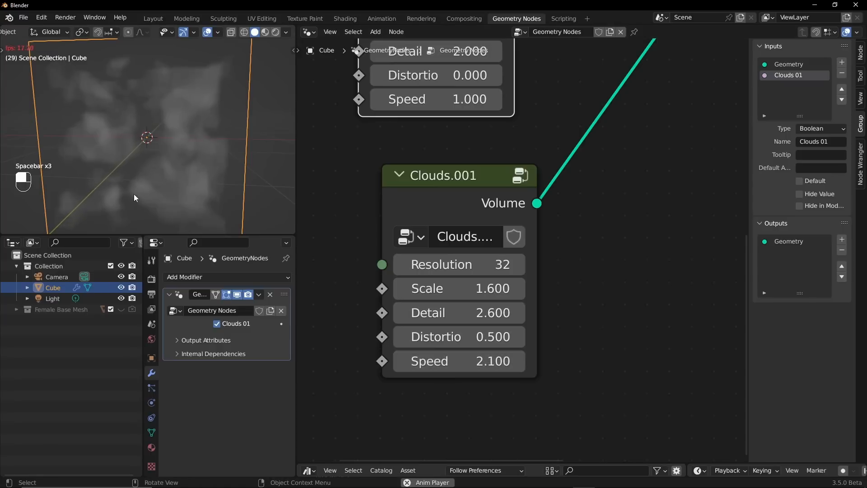
key("space")
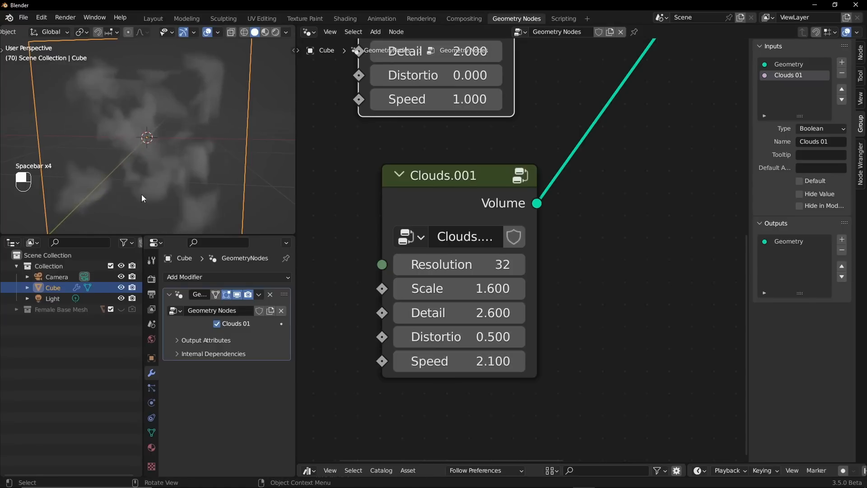
Step: Move the Group Output node farther away from the Switch node to make room between them
scroll(480, 234, "down", 1)
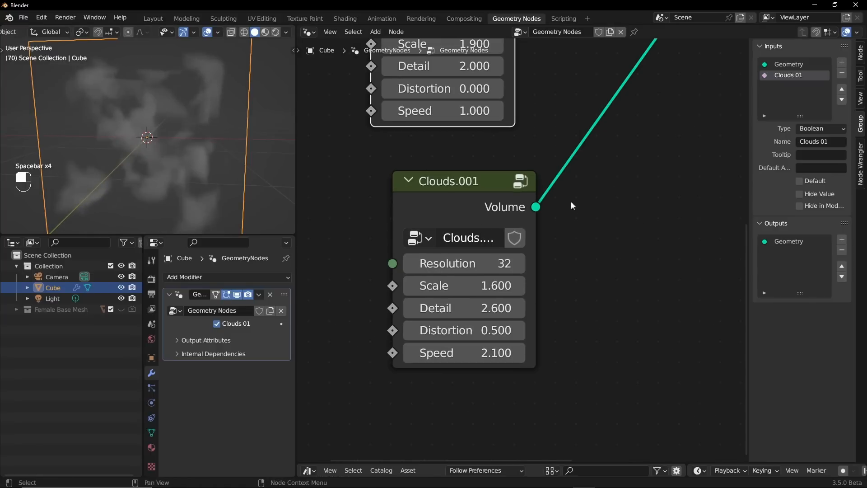
scroll(386, 227, "down", 1)
scroll(530, 275, "down", 6)
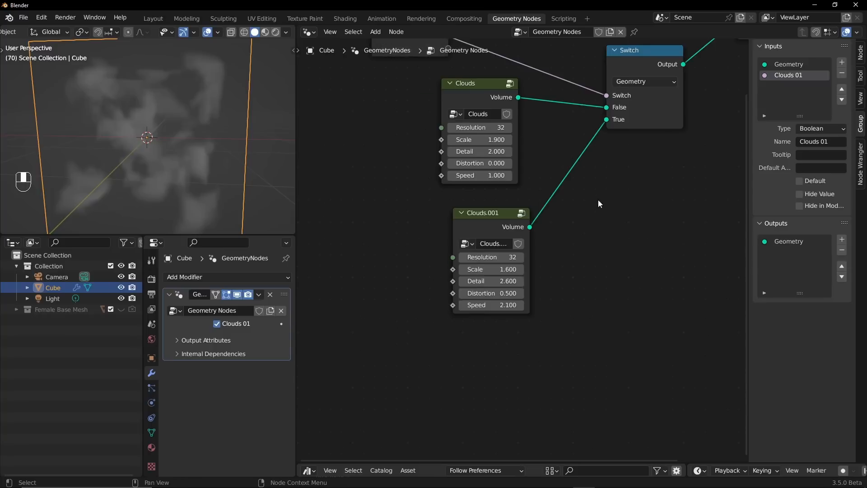
middle_click_drag(529, 275, 462, 286)
left_click_drag(643, 95, 685, 128)
Step: Compare the two cloud variants during playback by disabling Clouds 01 on the modifier and enabling it again
mouse_move(180, 161)
middle_mouse_down()
mouse_move(201, 147)
mouse_move(189, 165)
middle_mouse_up()
left_click(216, 323)
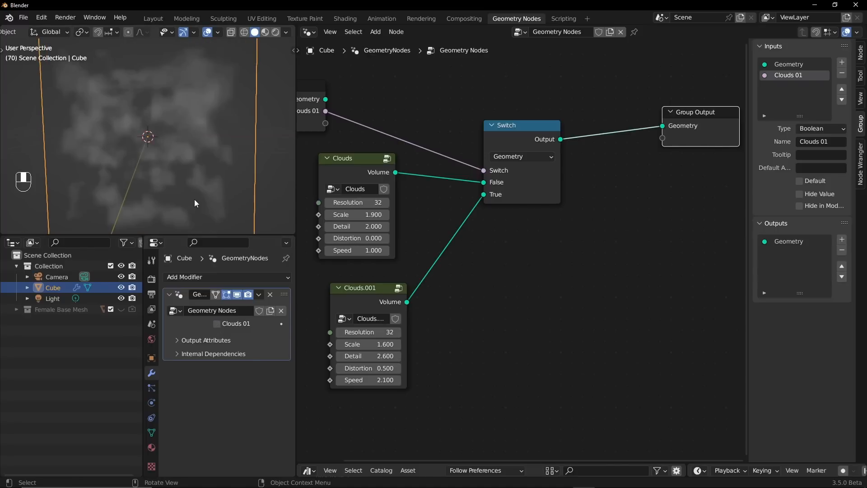
key("space")
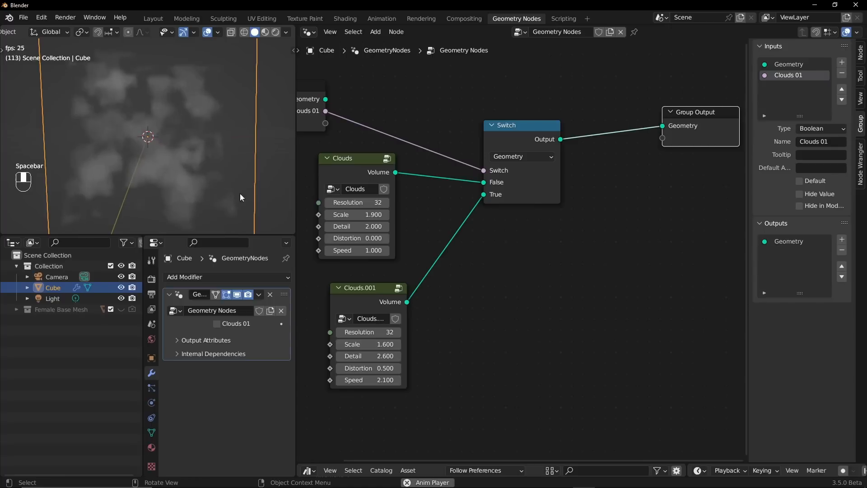
left_click_drag(350, 158, 343, 155)
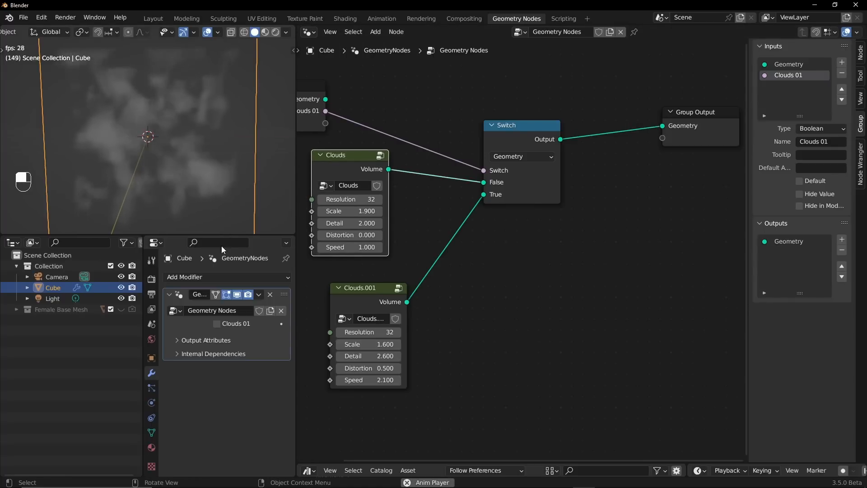
left_click(217, 323)
left_click_drag(383, 292, 378, 294)
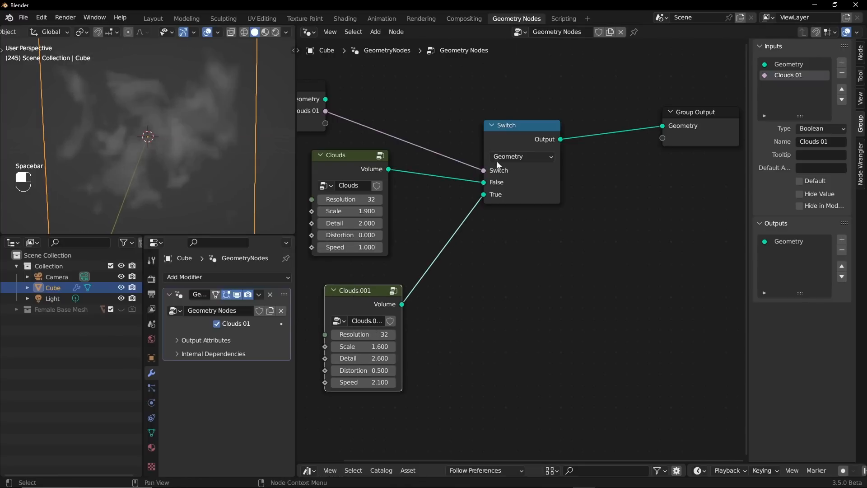
Step: Duplicate the Switch node onto the link before Group Output and connect its Switch input to a new group input named Clouds 02
left_click_drag(514, 126, 503, 121)
key("shift+d")
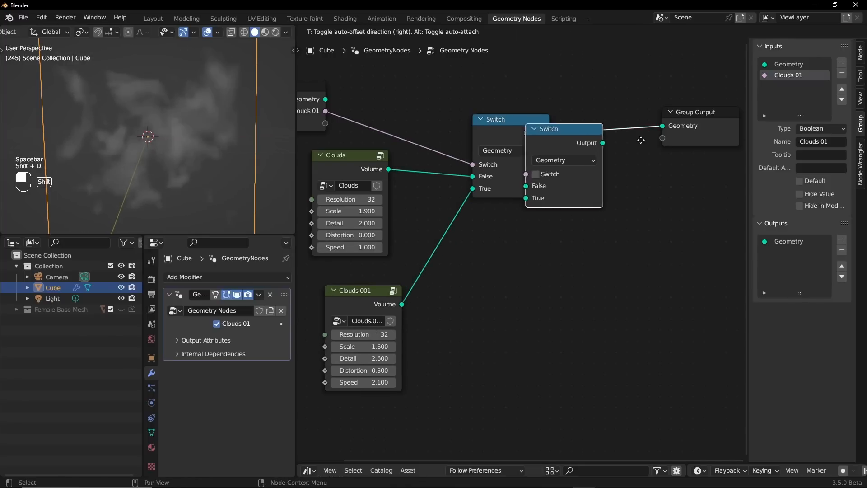
left_click(622, 217)
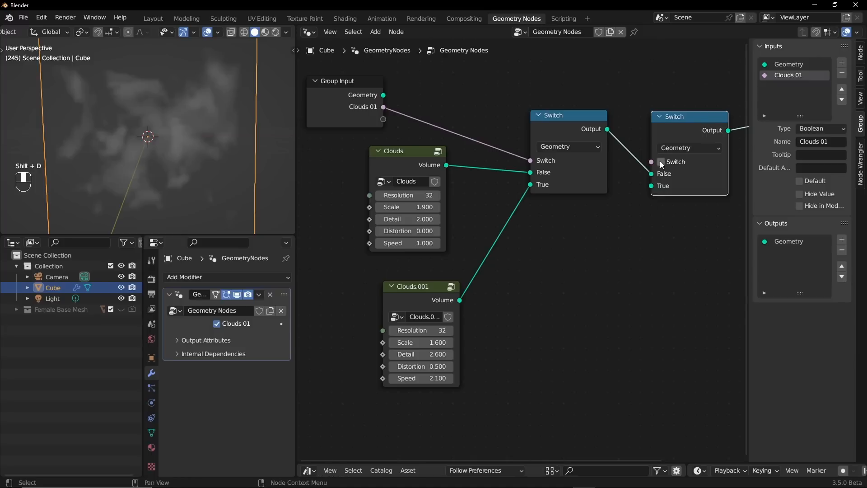
left_click_drag(651, 161, 375, 129)
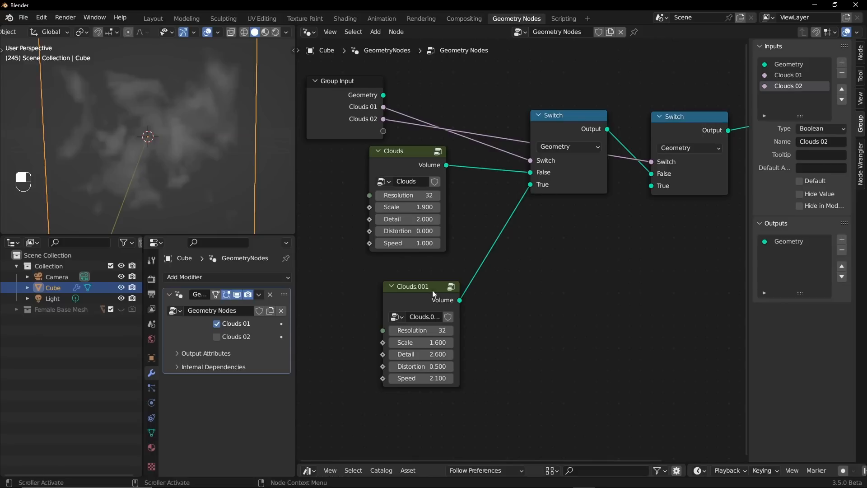
Step: Duplicate the Clouds.001 node beside the original and link its Volume to the second Switch node's True input
left_click_drag(432, 293, 424, 287)
key("shift+d")
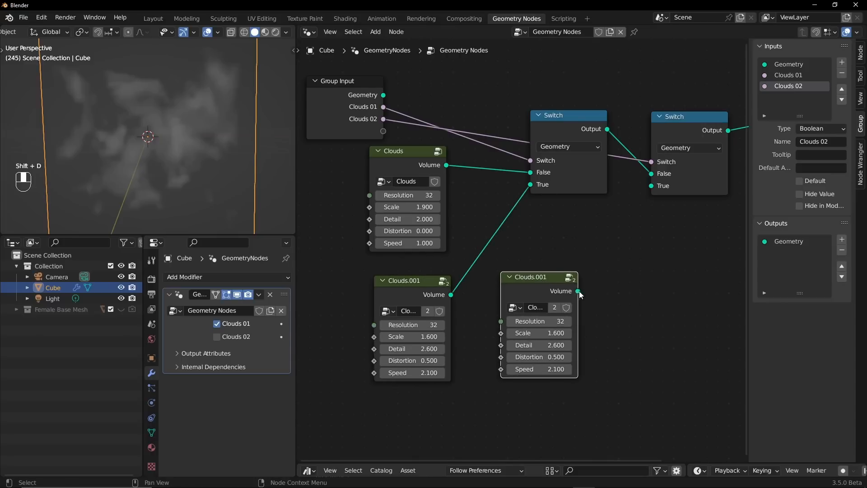
left_click_drag(579, 291, 651, 186)
left_click(533, 284)
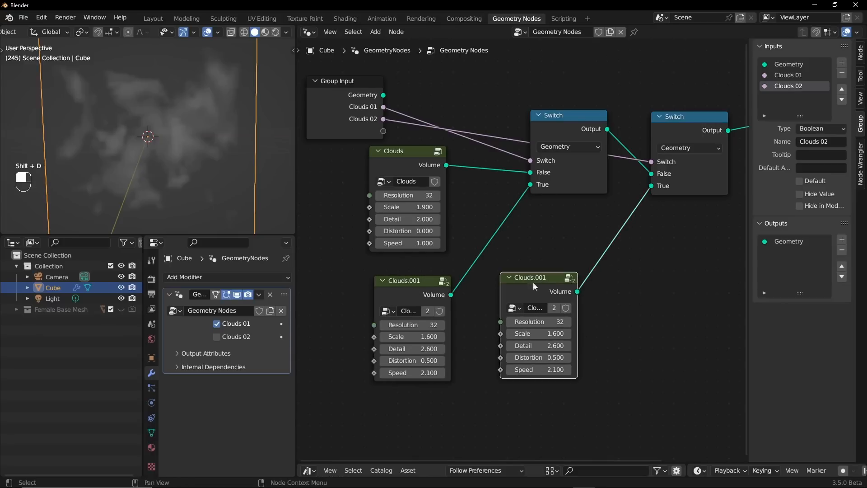
Step: Enable Clouds 02 on the modifier, set the duplicated Clouds.001 node's Scale to 4 and preview the animation
scroll(519, 248, "up", 3)
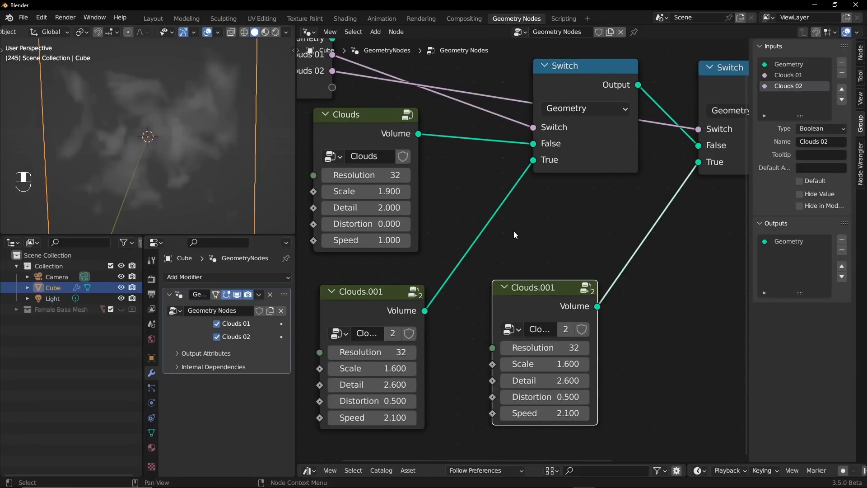
middle_click_drag(599, 351, 514, 231)
scroll(513, 231, "up", 1)
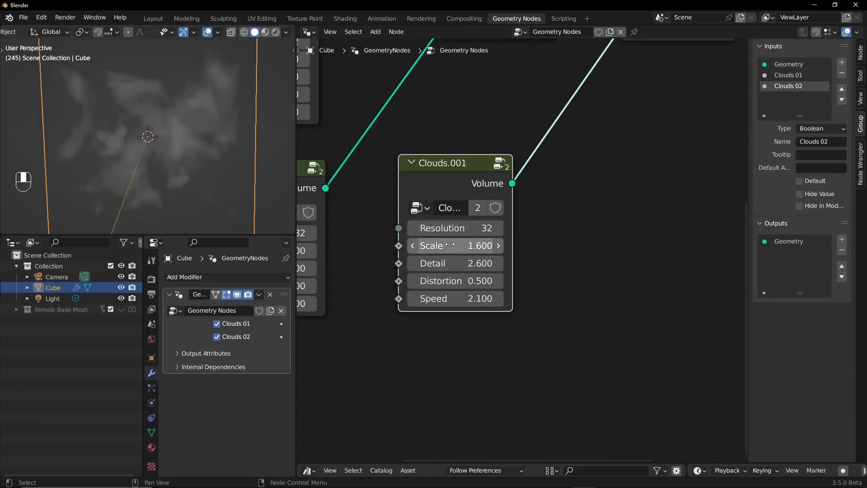
left_click_drag(447, 246, 501, 246)
key("space")
key("space")
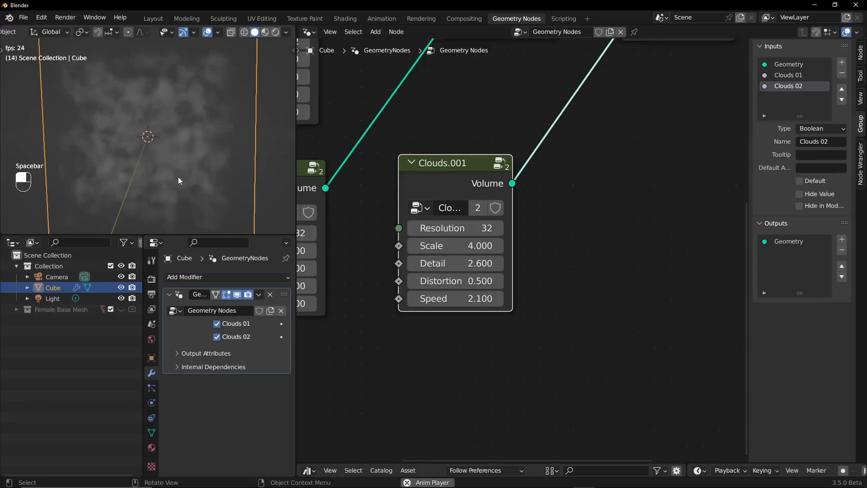
Step: Try a Speed of 44.1 on the duplicated Clouds.001 node during playback and settle on 10
left_click_drag(453, 298, 475, 298)
key("space")
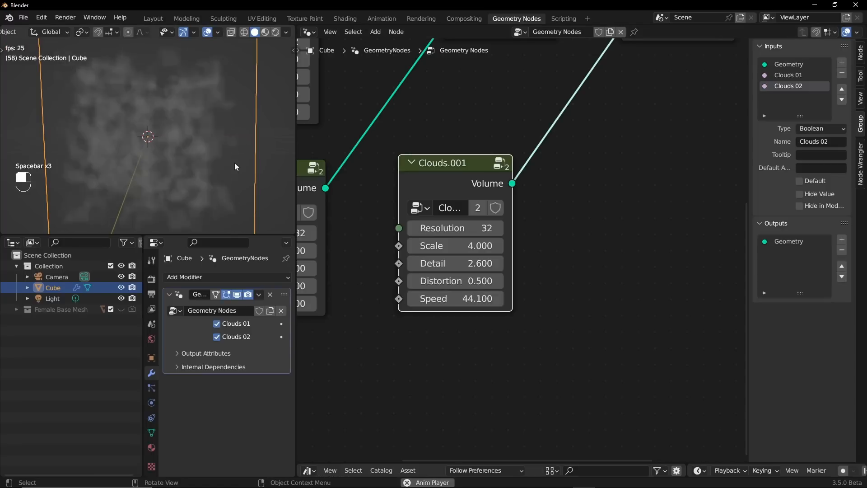
left_click(461, 298)
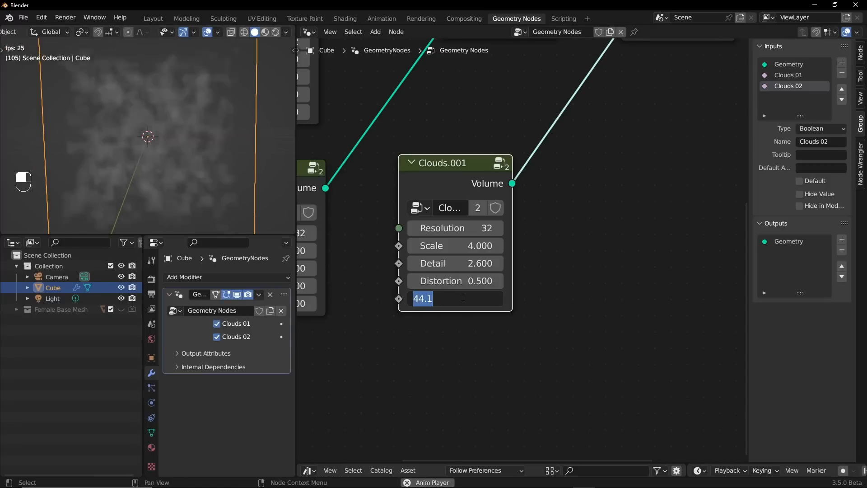
type("10")
key("Return")
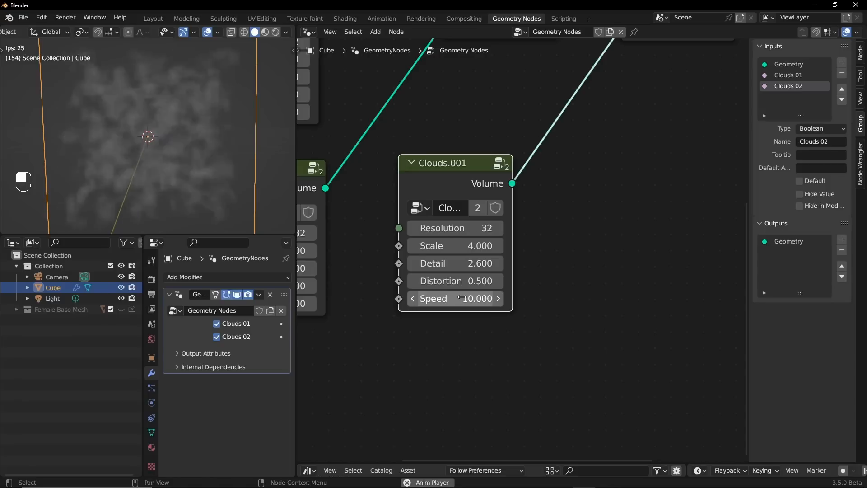
Step: Set the duplicated Clouds.001 node's Distortion to 0 and stop the playback
mouse_move(446, 285)
left_mouse_down()
mouse_move(515, 285)
mouse_move(406, 280)
mouse_move(449, 281)
left_mouse_up()
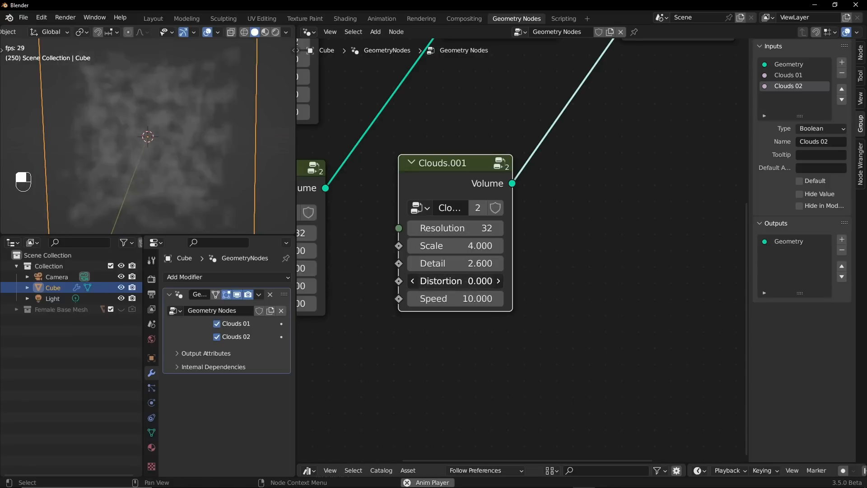
left_click(450, 280)
type("0")
key("Return")
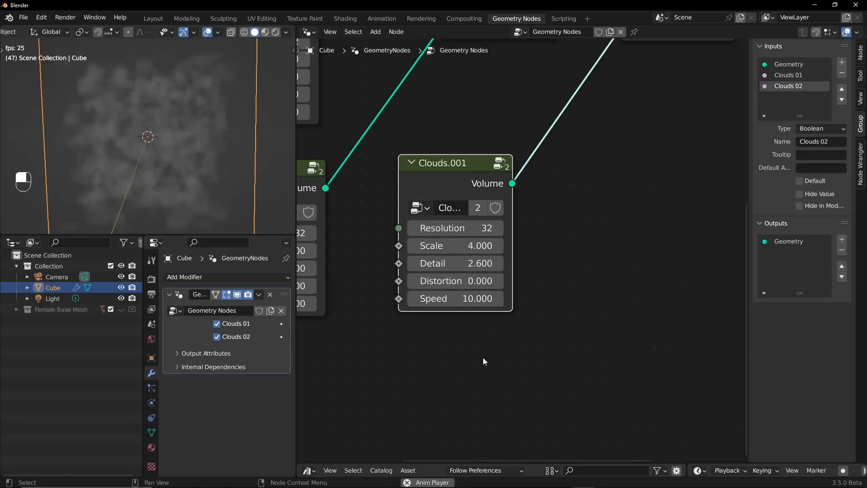
key("space")
Step: Move the Group Input node away from the Clouds node and expose the Clouds node's Resolution as a group input
scroll(470, 104, "down", 1)
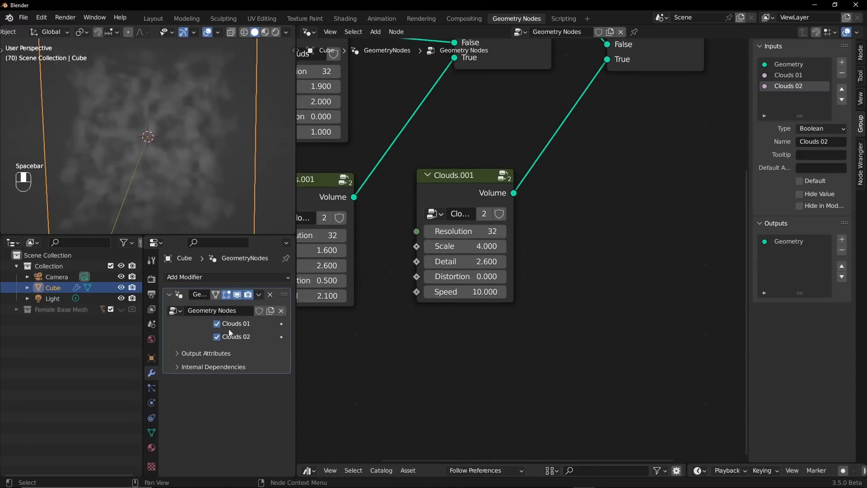
scroll(478, 189, "down", 3)
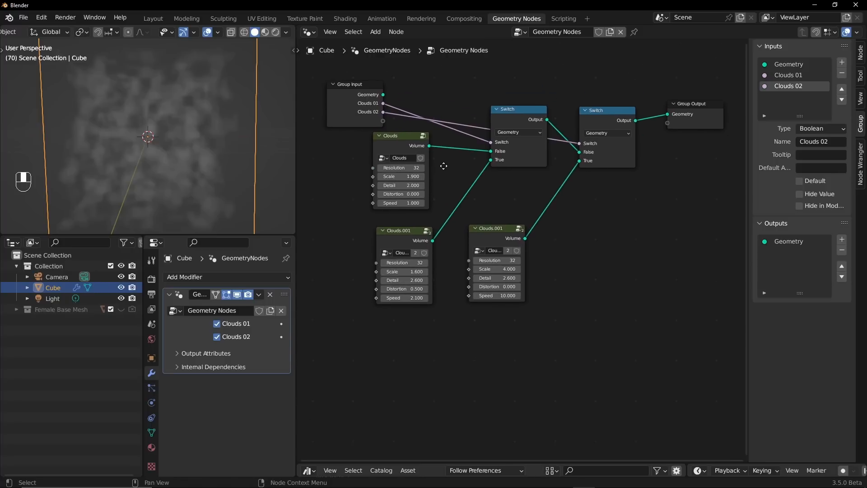
scroll(316, 183, "up", 1)
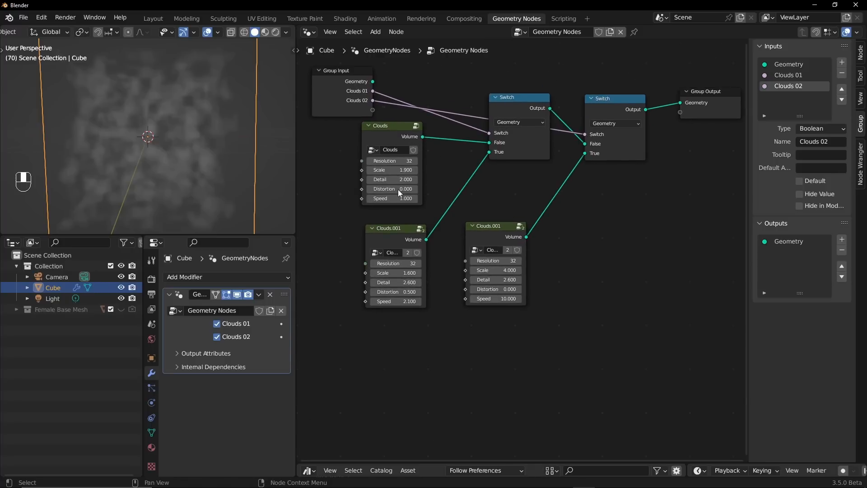
scroll(397, 189, "up", 1)
left_click_drag(394, 83, 327, 103)
left_click_drag(422, 175, 421, 179)
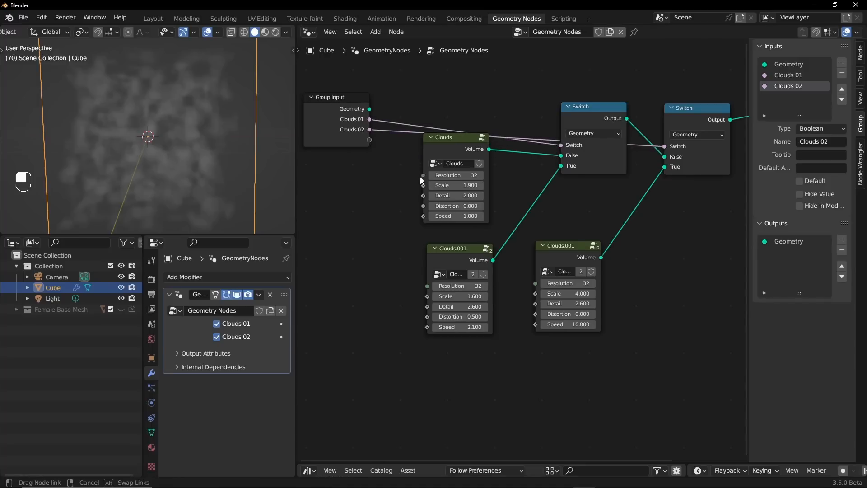
left_click_drag(370, 146, 370, 141)
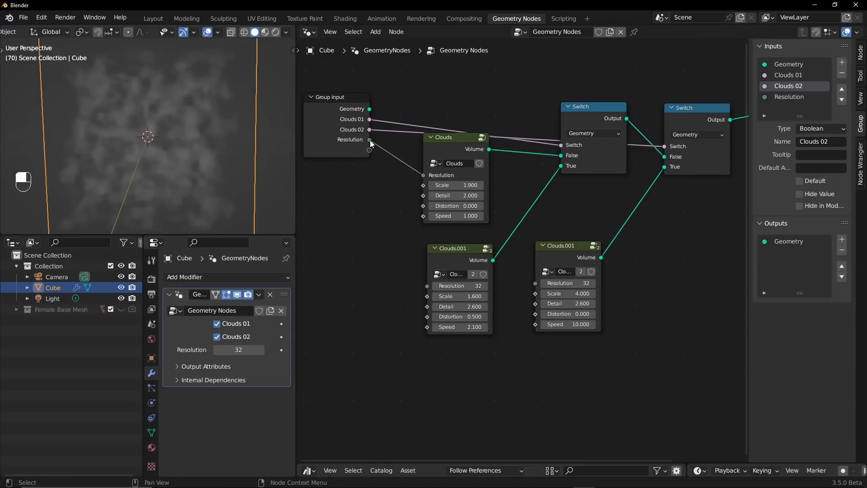
Step: Link the Group Input's Resolution to the Resolution of both Clouds.001 nodes
left_click_drag(370, 140, 410, 239)
left_click_drag(424, 283, 425, 284)
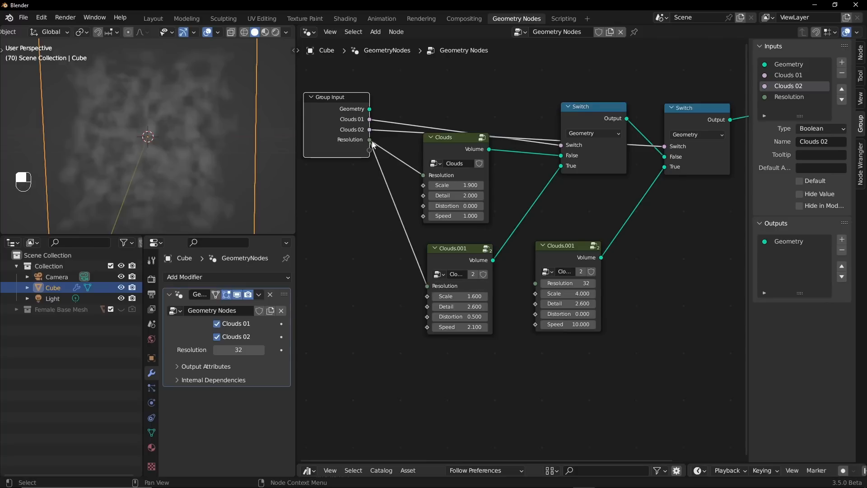
left_click_drag(371, 142, 536, 283)
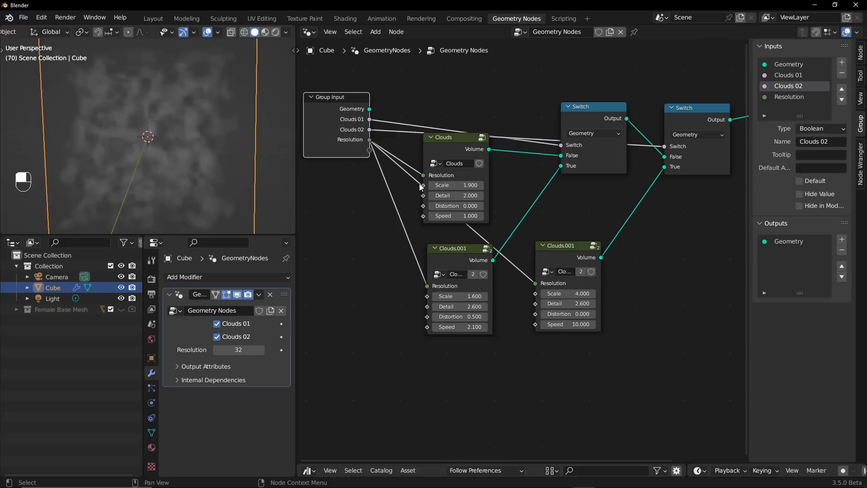
Step: Move the Clouds node up and expose its Scale, Detail, Distortion and Speed as group inputs
left_click_drag(431, 145, 441, 98)
left_click_drag(434, 138, 369, 160)
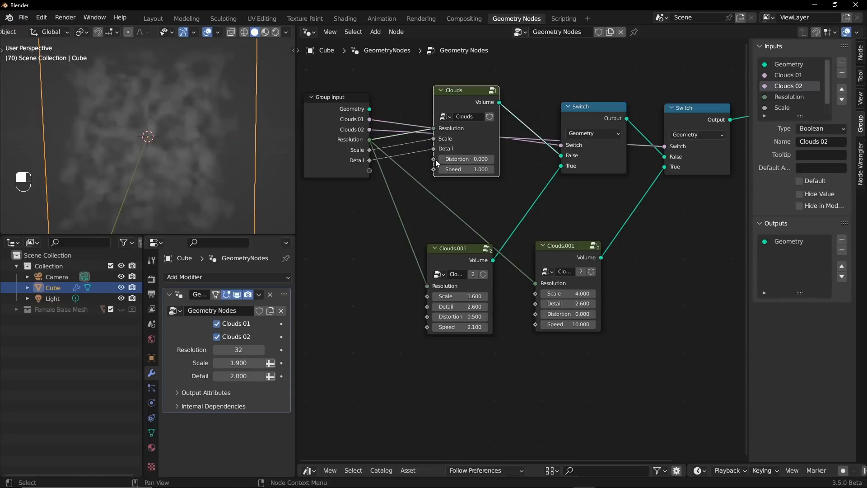
left_click_drag(433, 159, 426, 177)
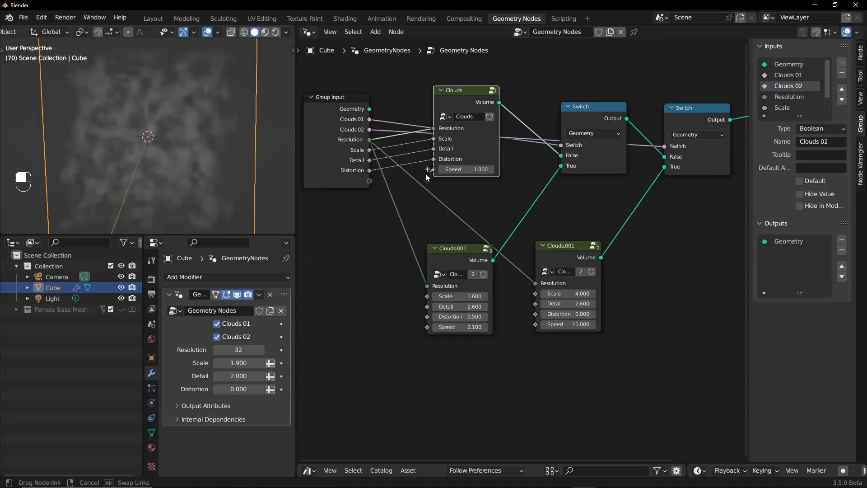
left_click_drag(372, 185, 370, 180)
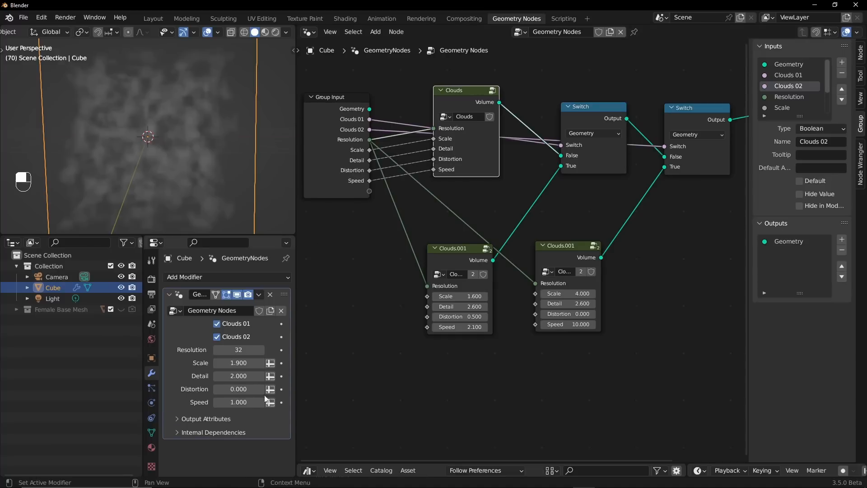
Step: Disable Clouds 01 and Clouds 02 on the modifier and set its Scale to 1.89, testing Scale with Clouds 01 on
left_click(217, 337)
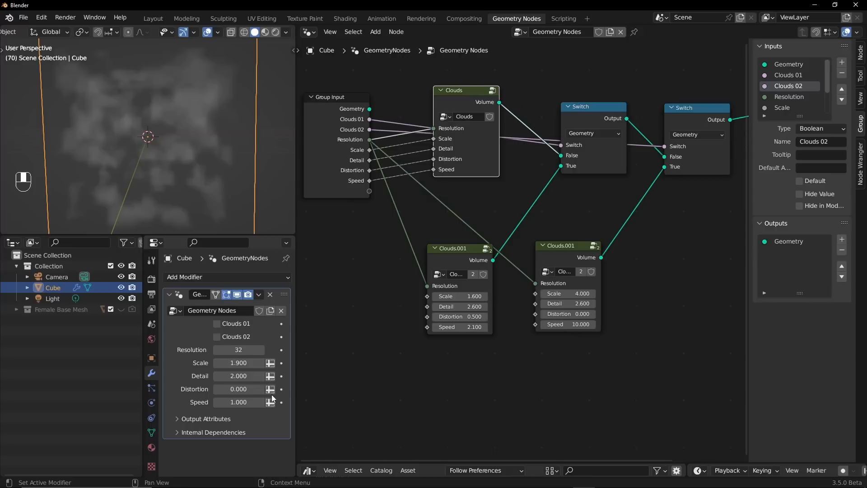
left_click_drag(239, 363, 233, 363)
left_click(217, 324)
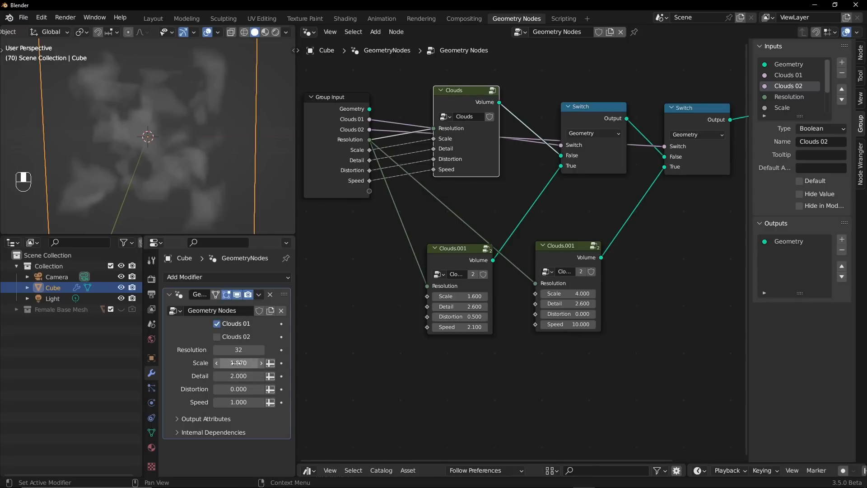
left_click(217, 324)
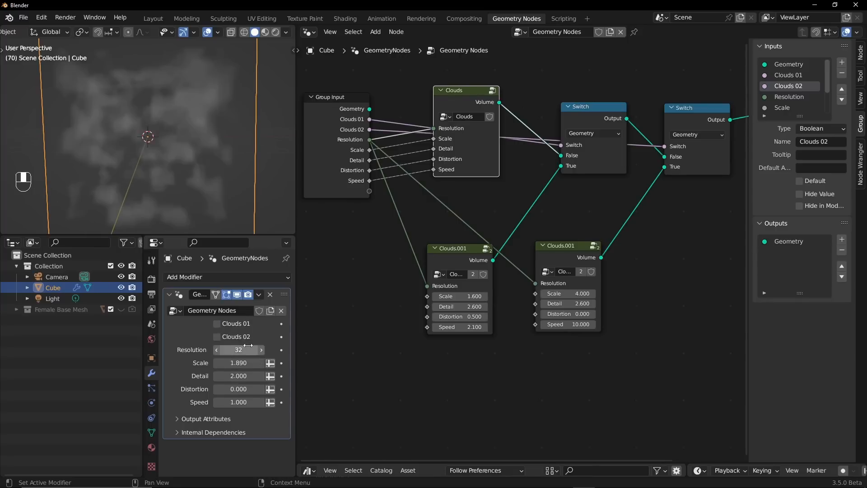
middle_click_drag(697, 203, 667, 228)
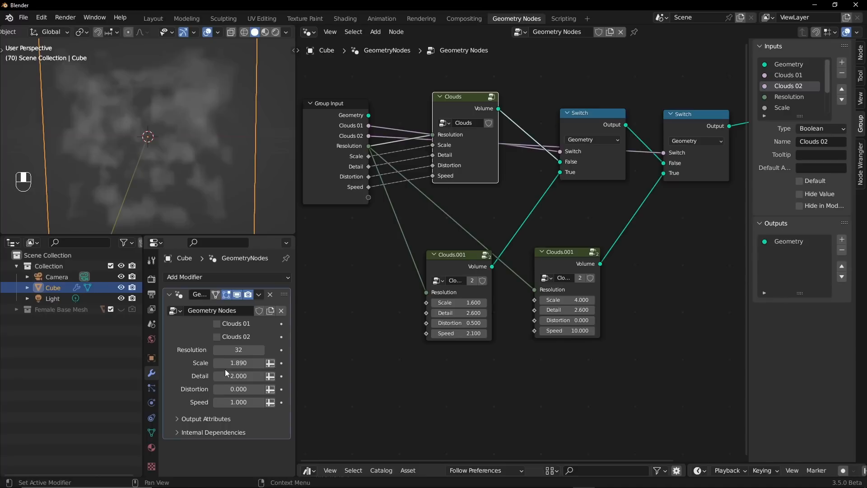
Step: Try attribute input for the modifier's Scale, browse the available attributes, and return Scale to a single value
left_click(271, 363)
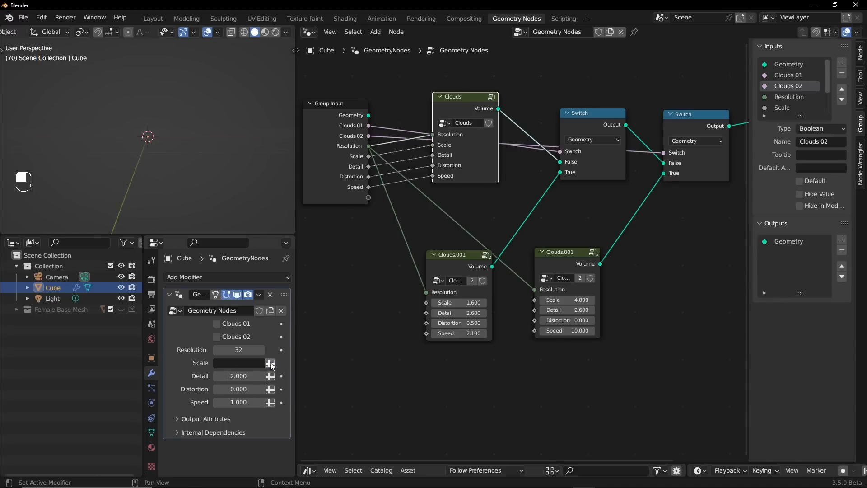
left_click(244, 363)
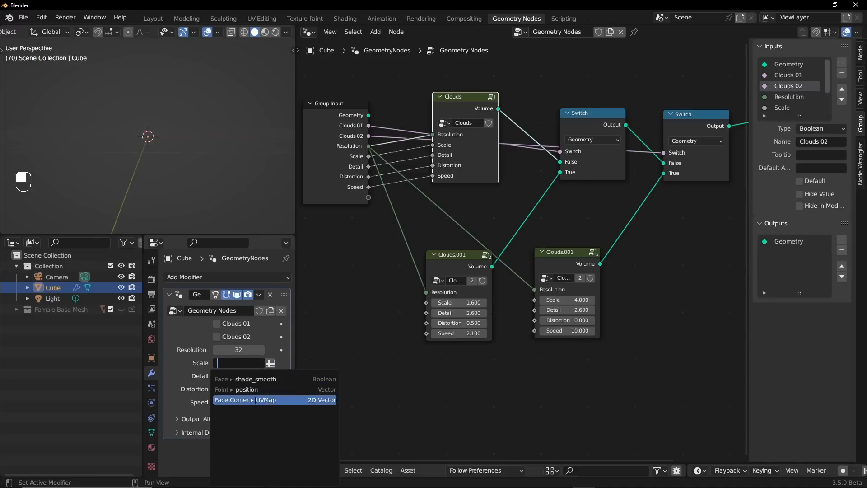
left_click(376, 333)
left_click(270, 364)
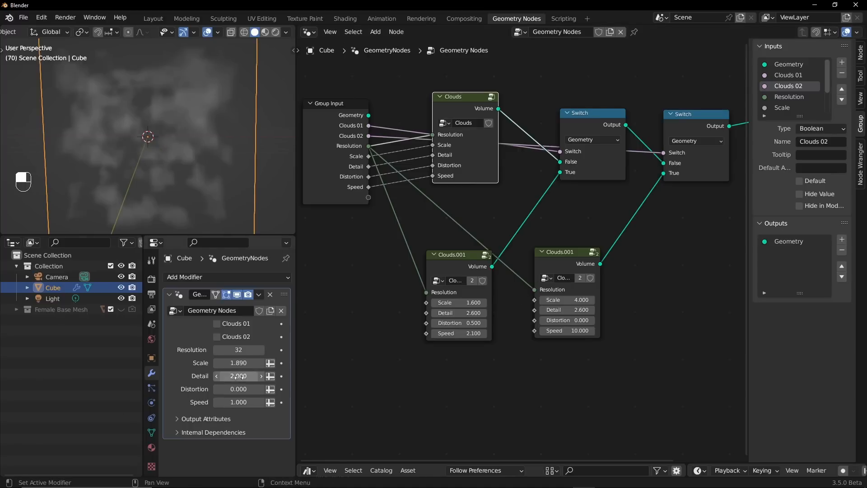
Step: Play the animation while enabling Clouds 01 and Clouds 02 on the modifier in turn, and stop the playback
middle_click_drag(380, 248, 391, 259)
key("space")
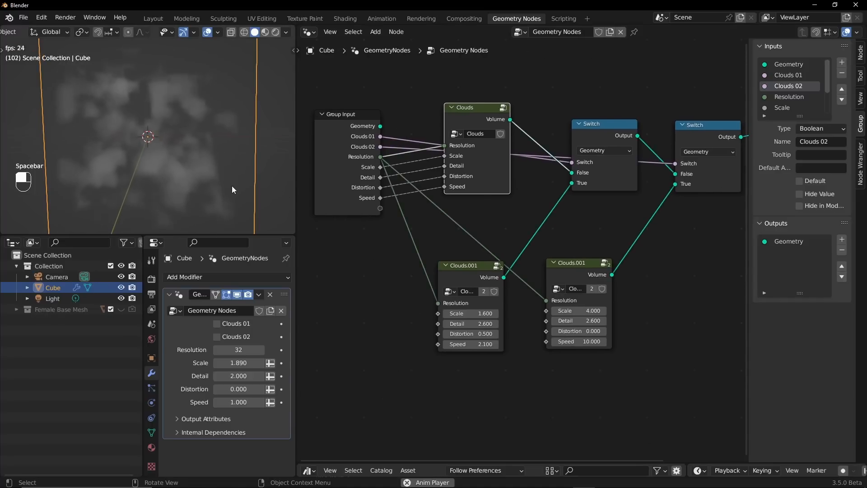
left_click(218, 326)
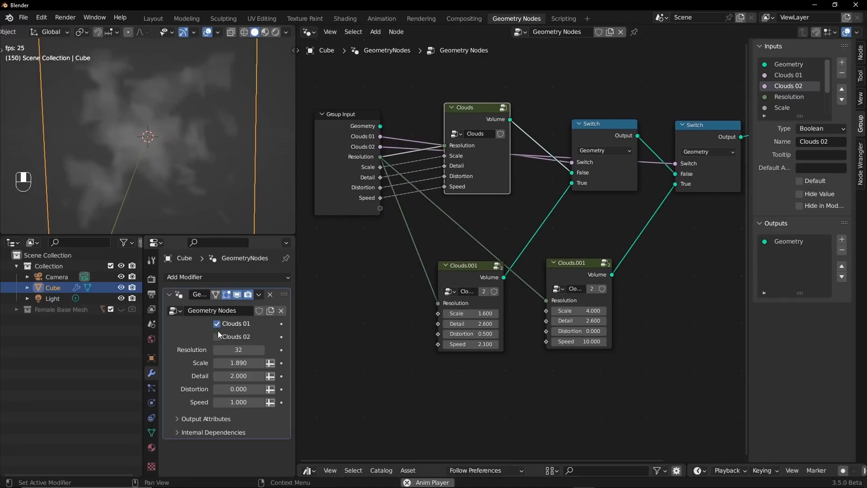
left_click(217, 337)
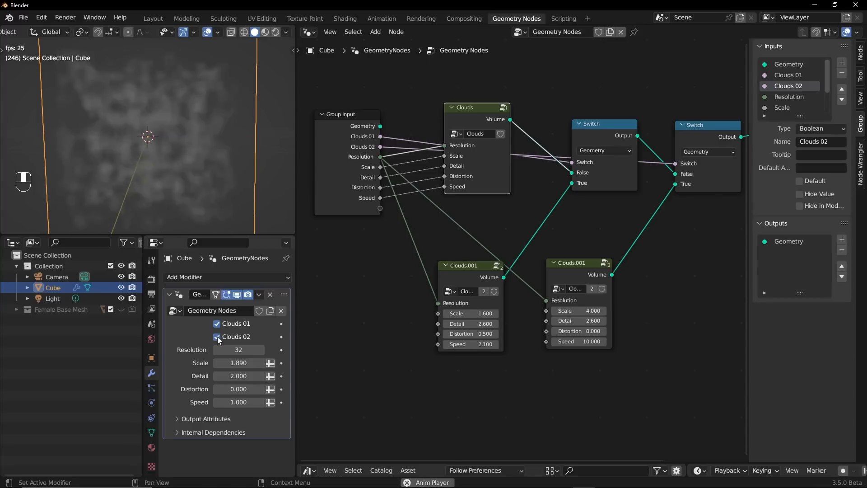
key("space")
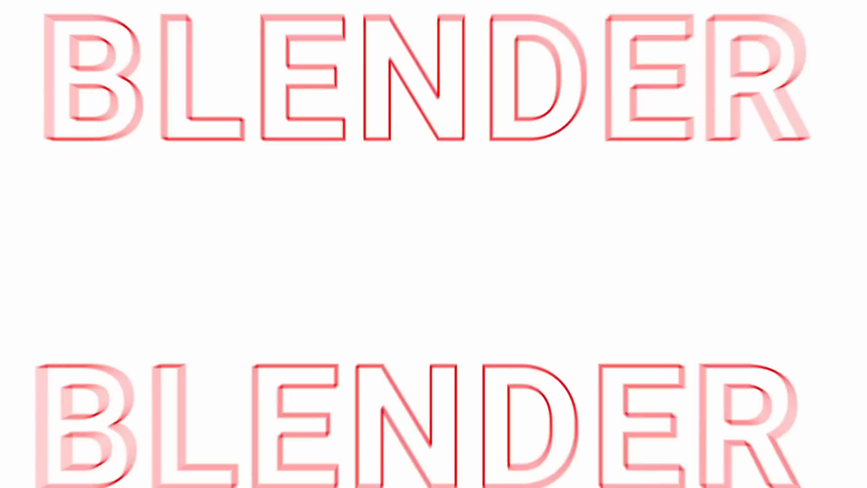